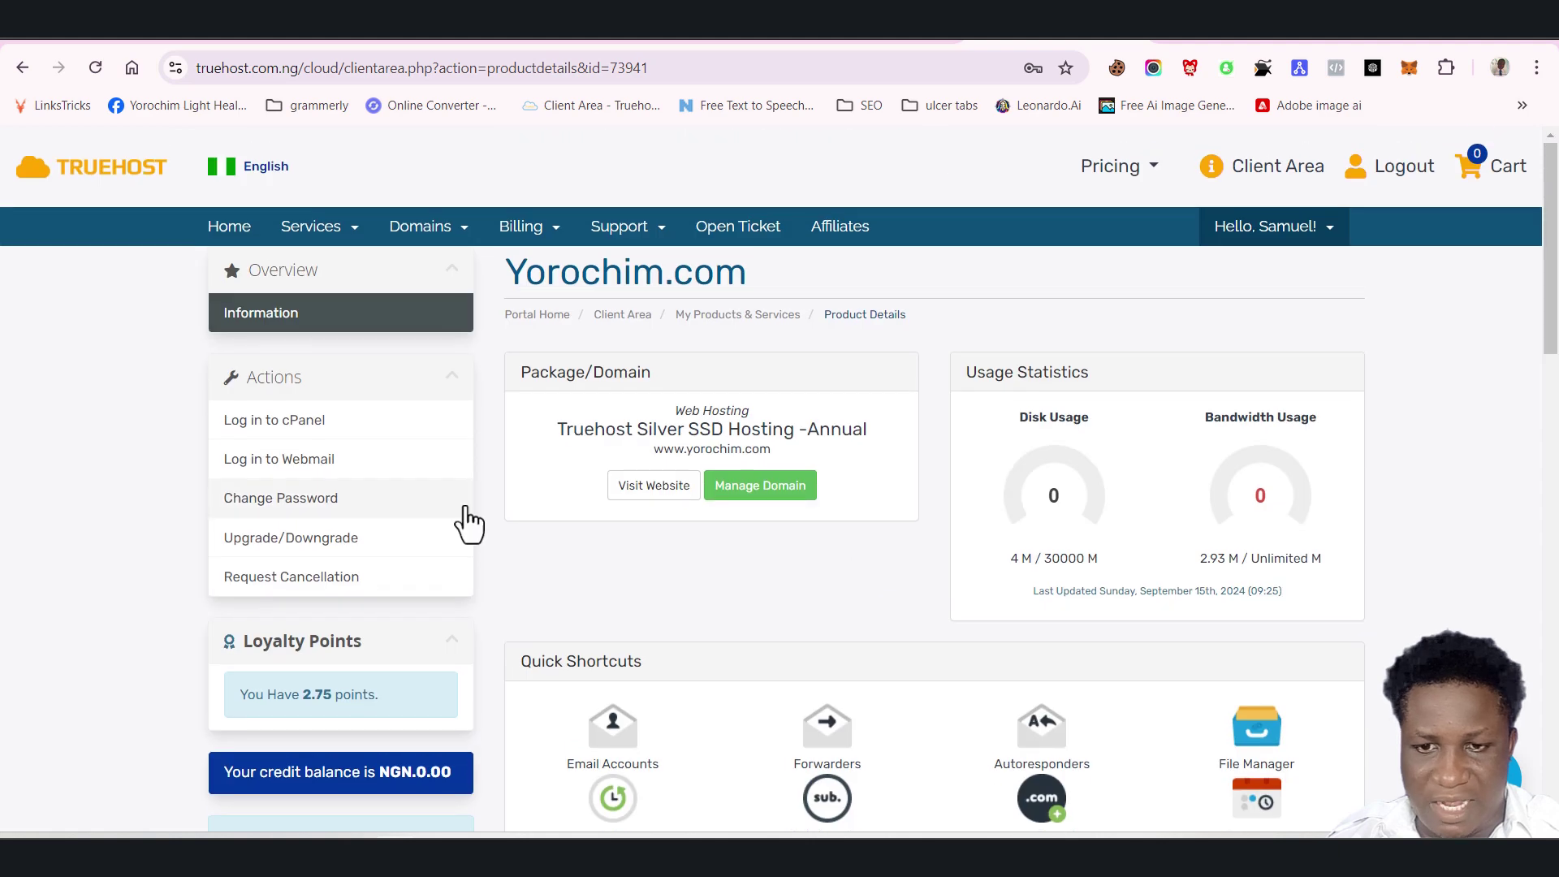
# Log in to cPanel from the yorochim.com hosting product page
pyautogui.scroll(-5, 1094, 686)
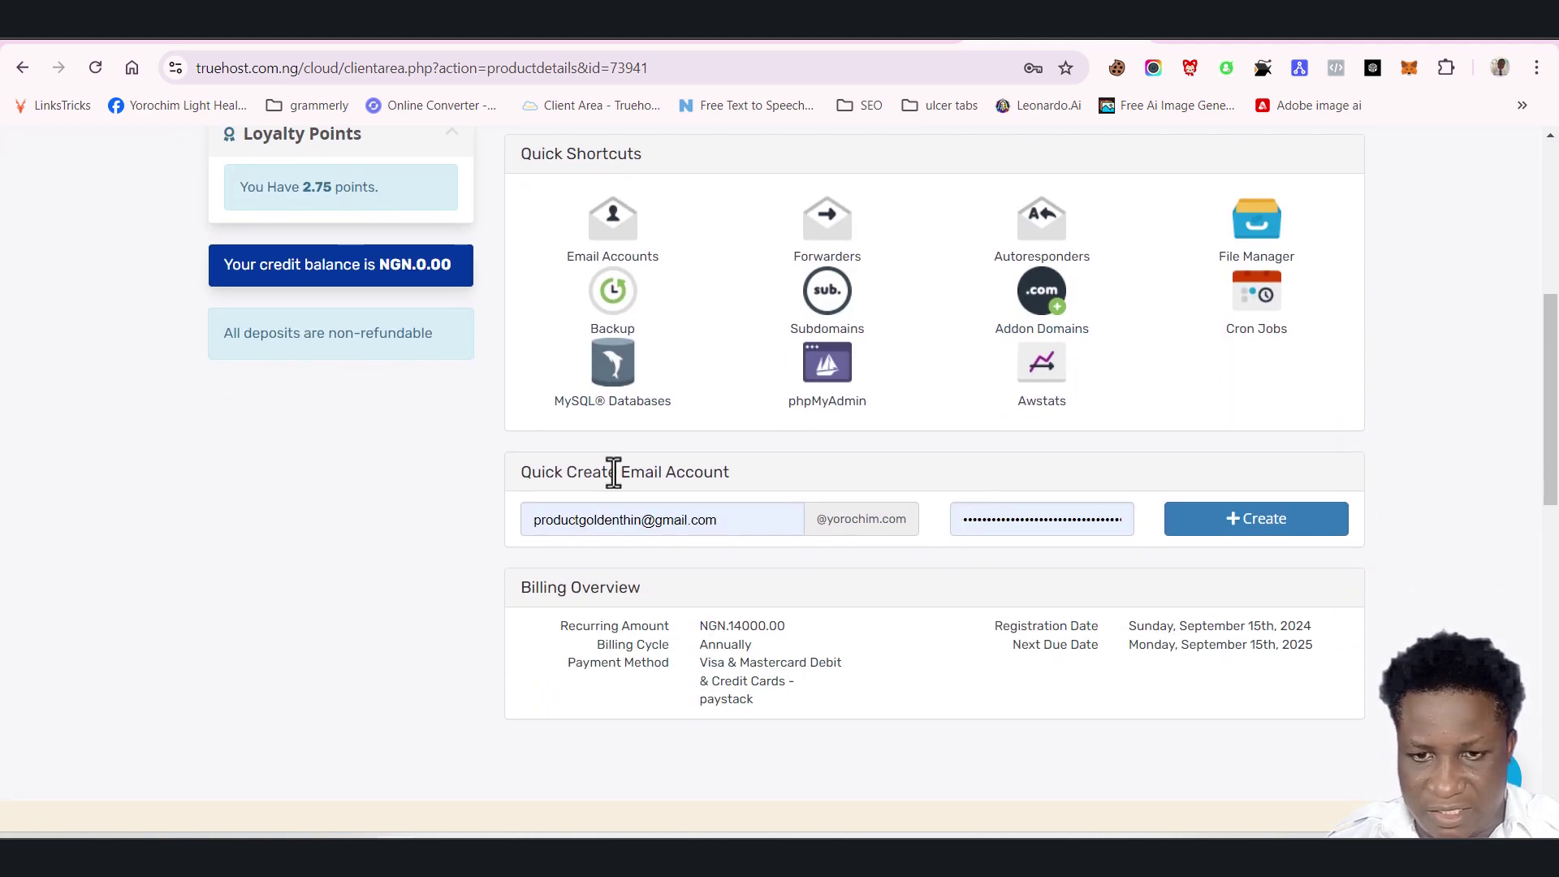
pyautogui.scroll(2, 731, 523)
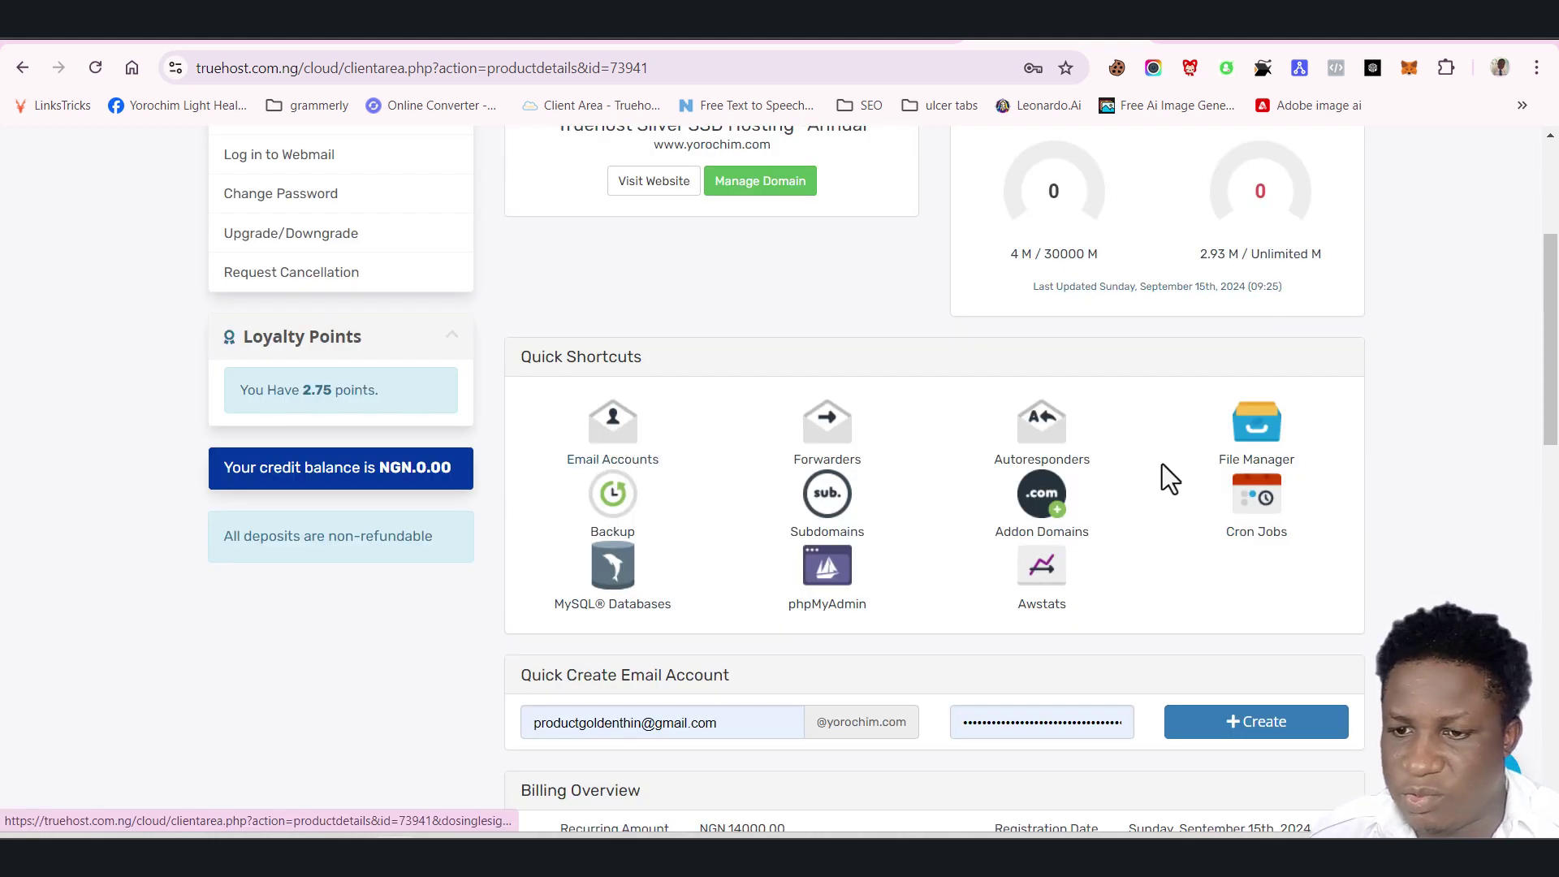
pyautogui.scroll(3, 970, 612)
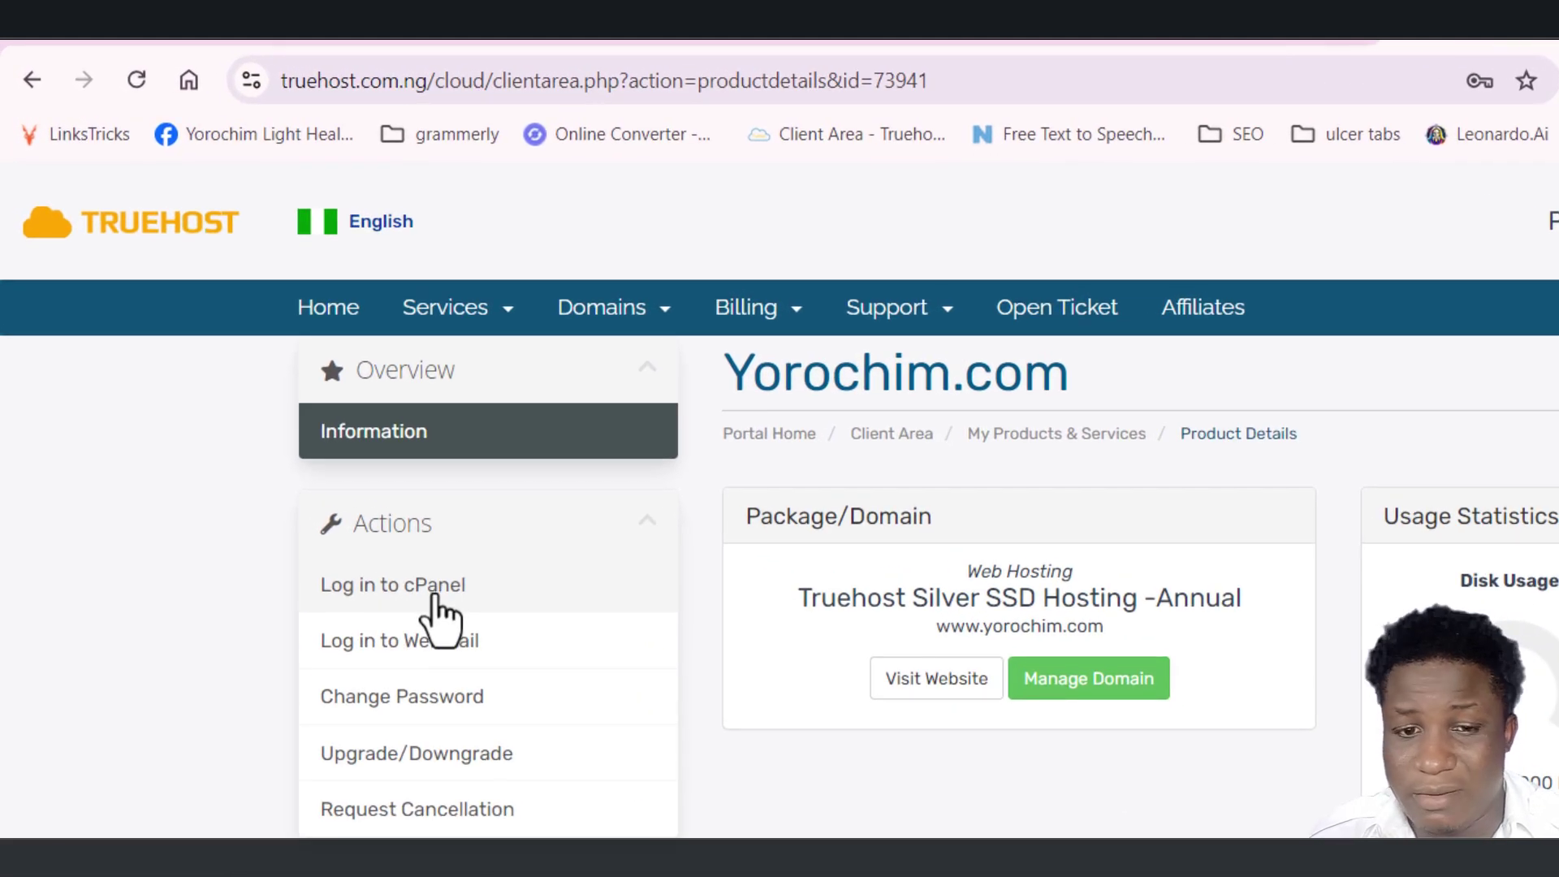
pyautogui.click(414, 566)
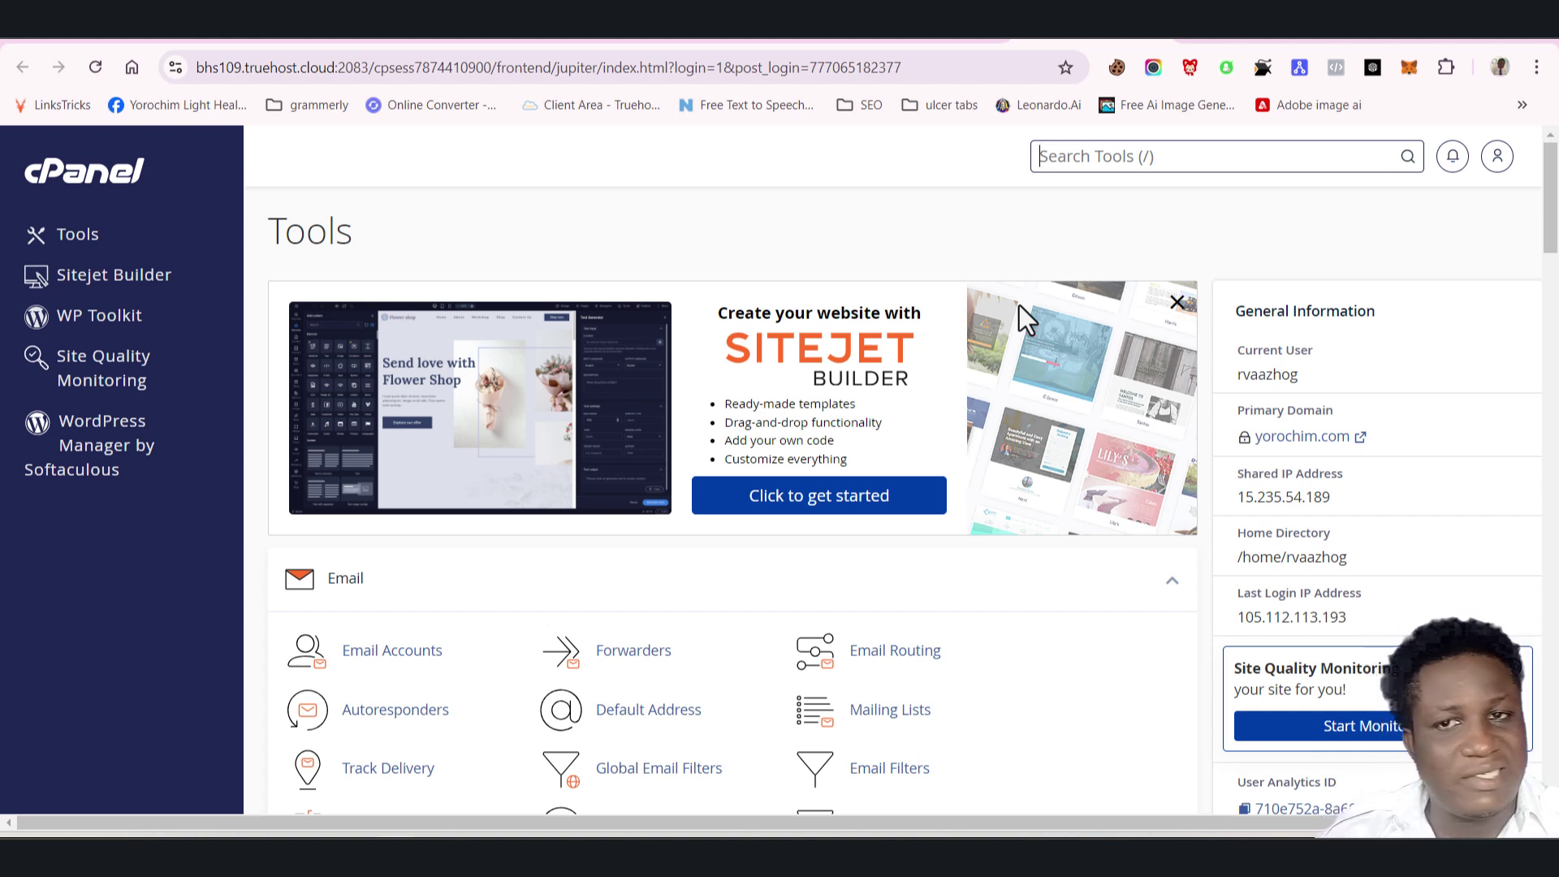
# Open WordPress Manager by Softaculous from cPanel's Software section
pyautogui.middleClick(626, 599)
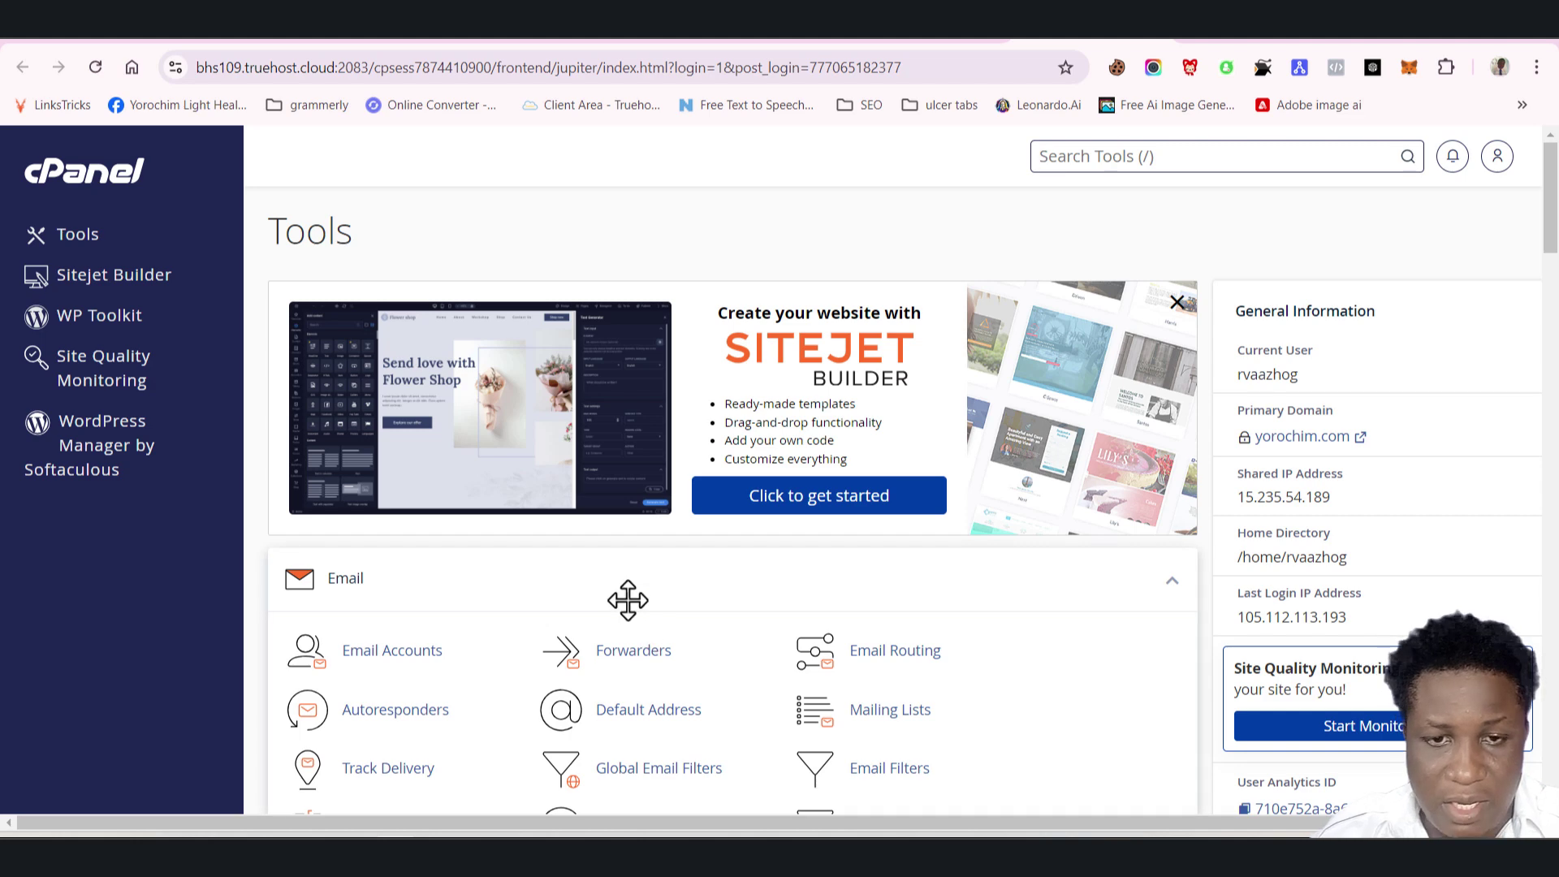
pyautogui.middleClick(491, 630)
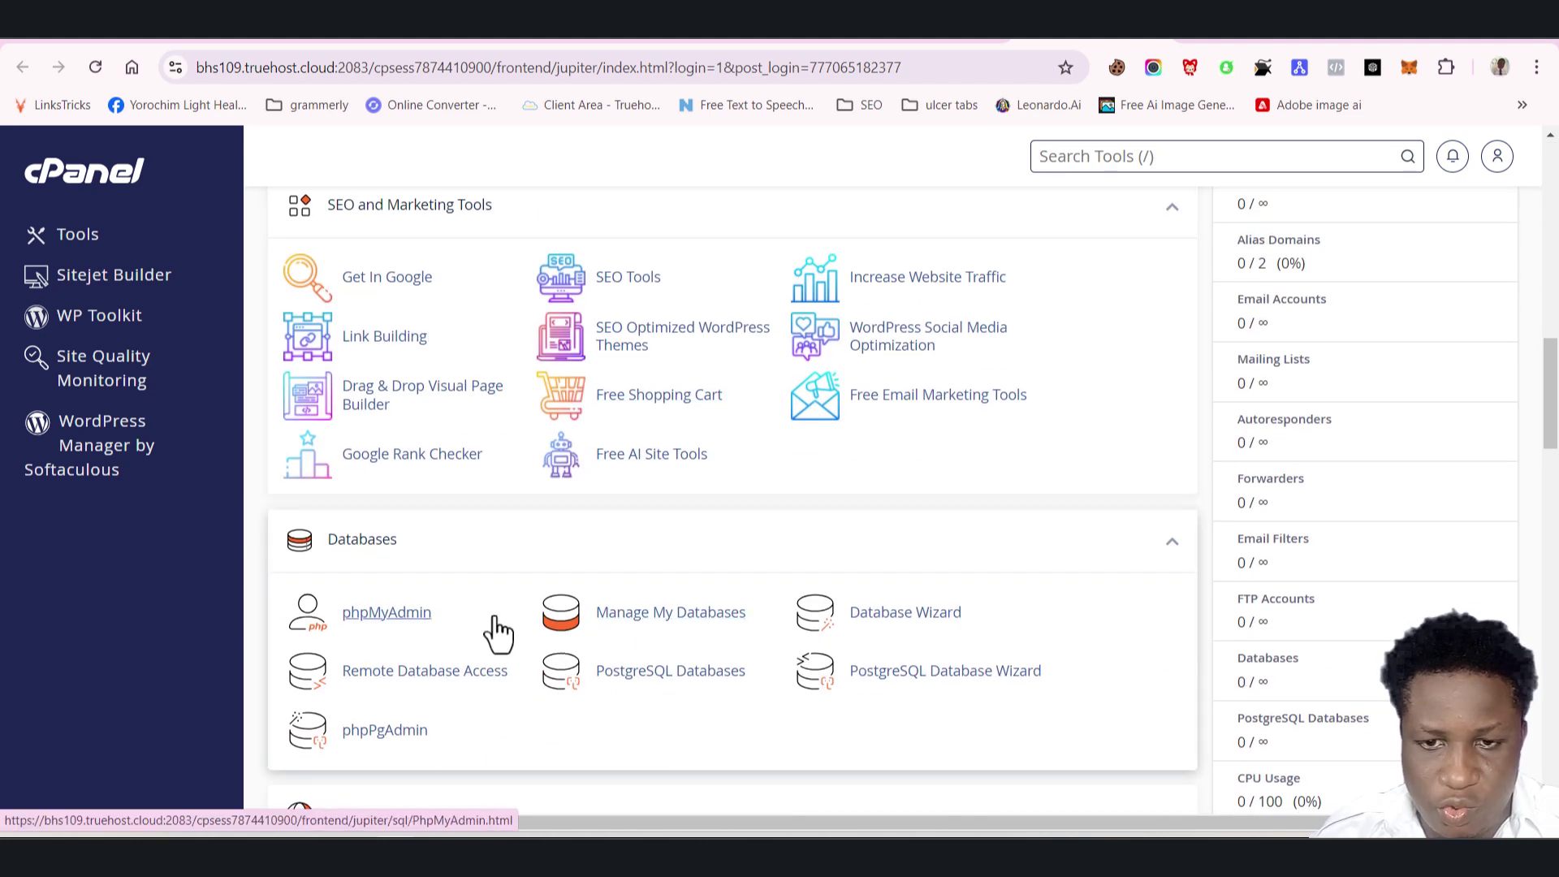
pyautogui.middleClick(501, 637)
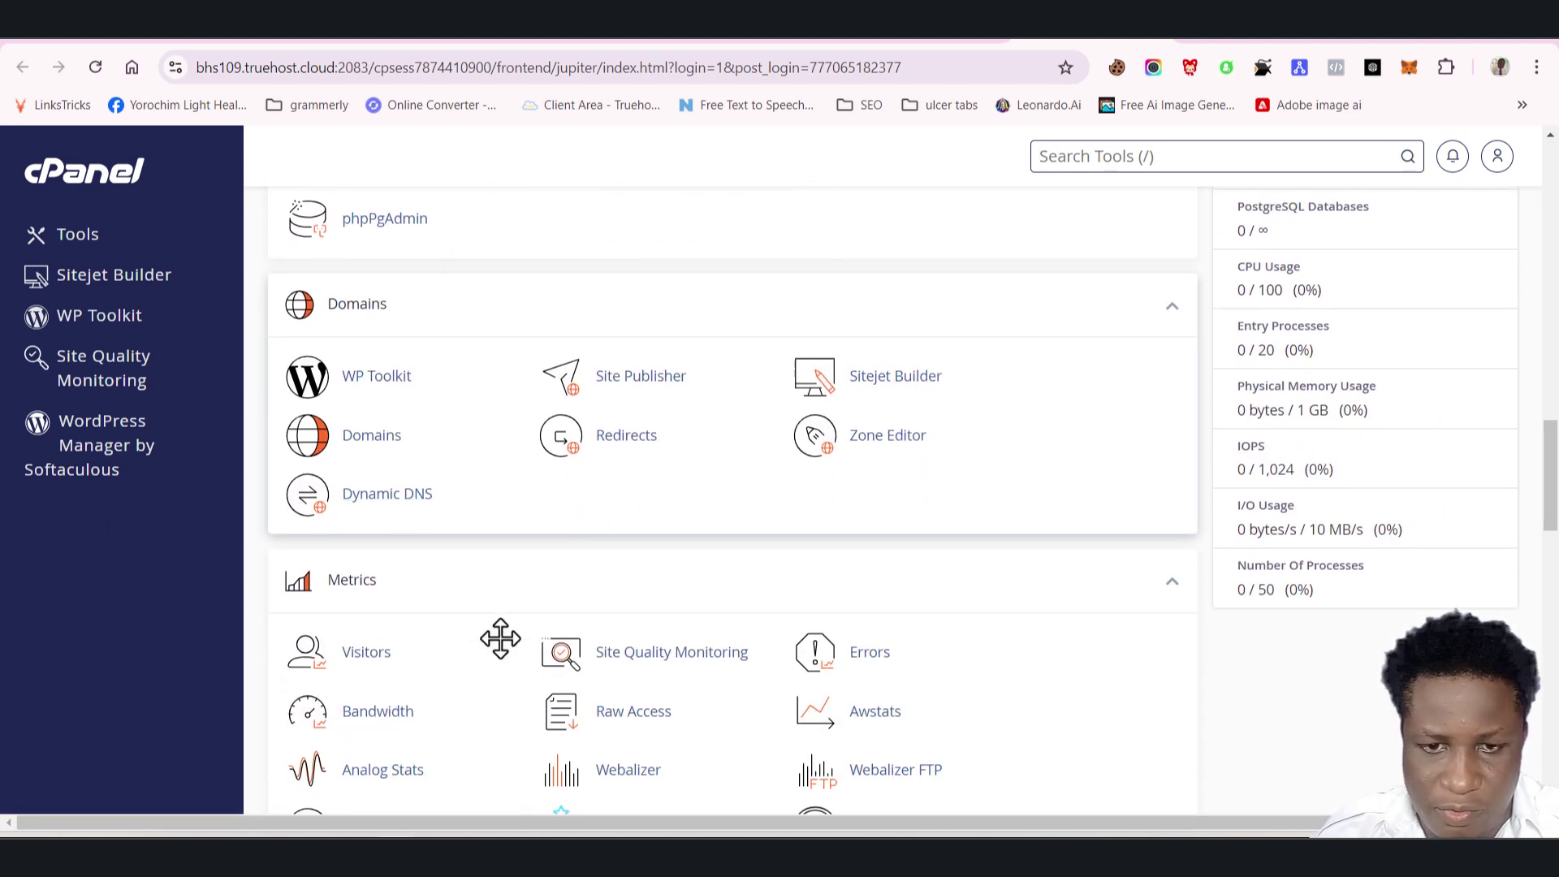
pyautogui.middleClick(454, 578)
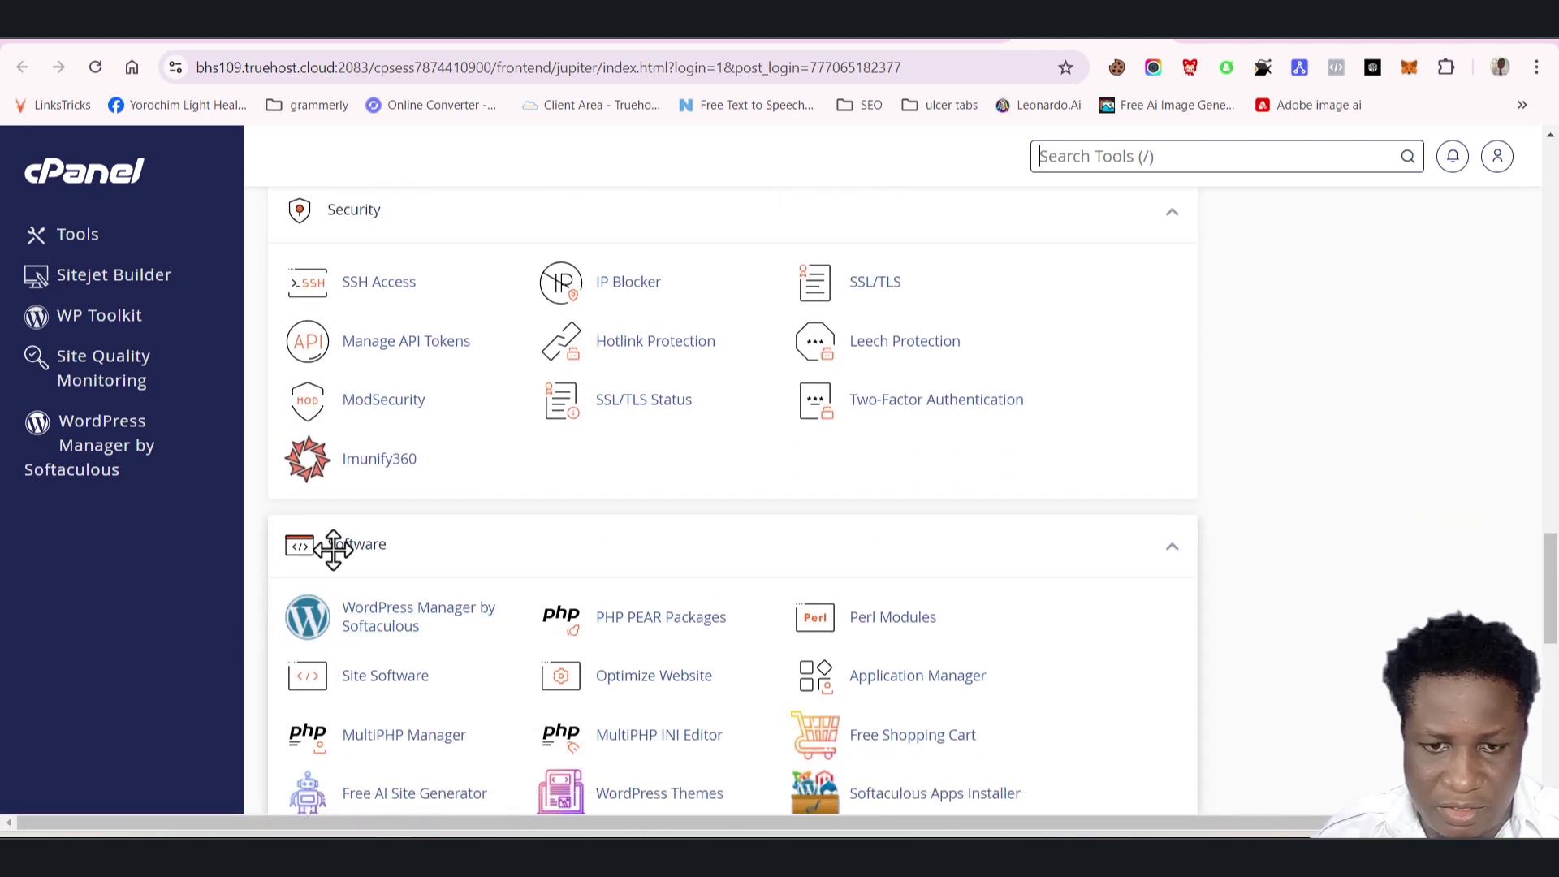
pyautogui.middleClick(382, 420)
pyautogui.scroll(-2, 382, 421)
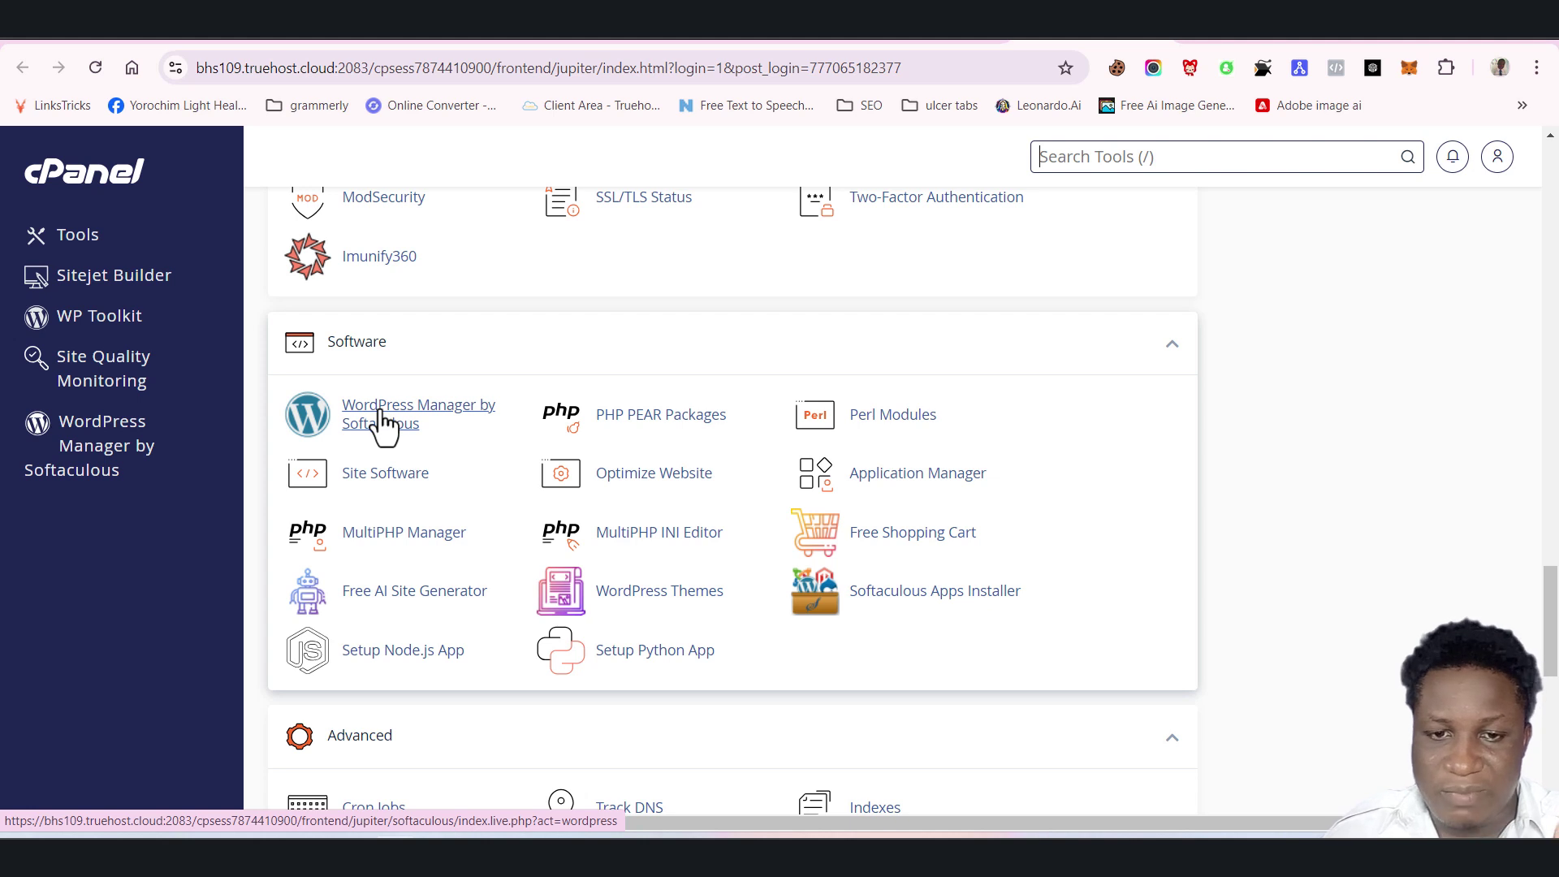
pyautogui.press('/')
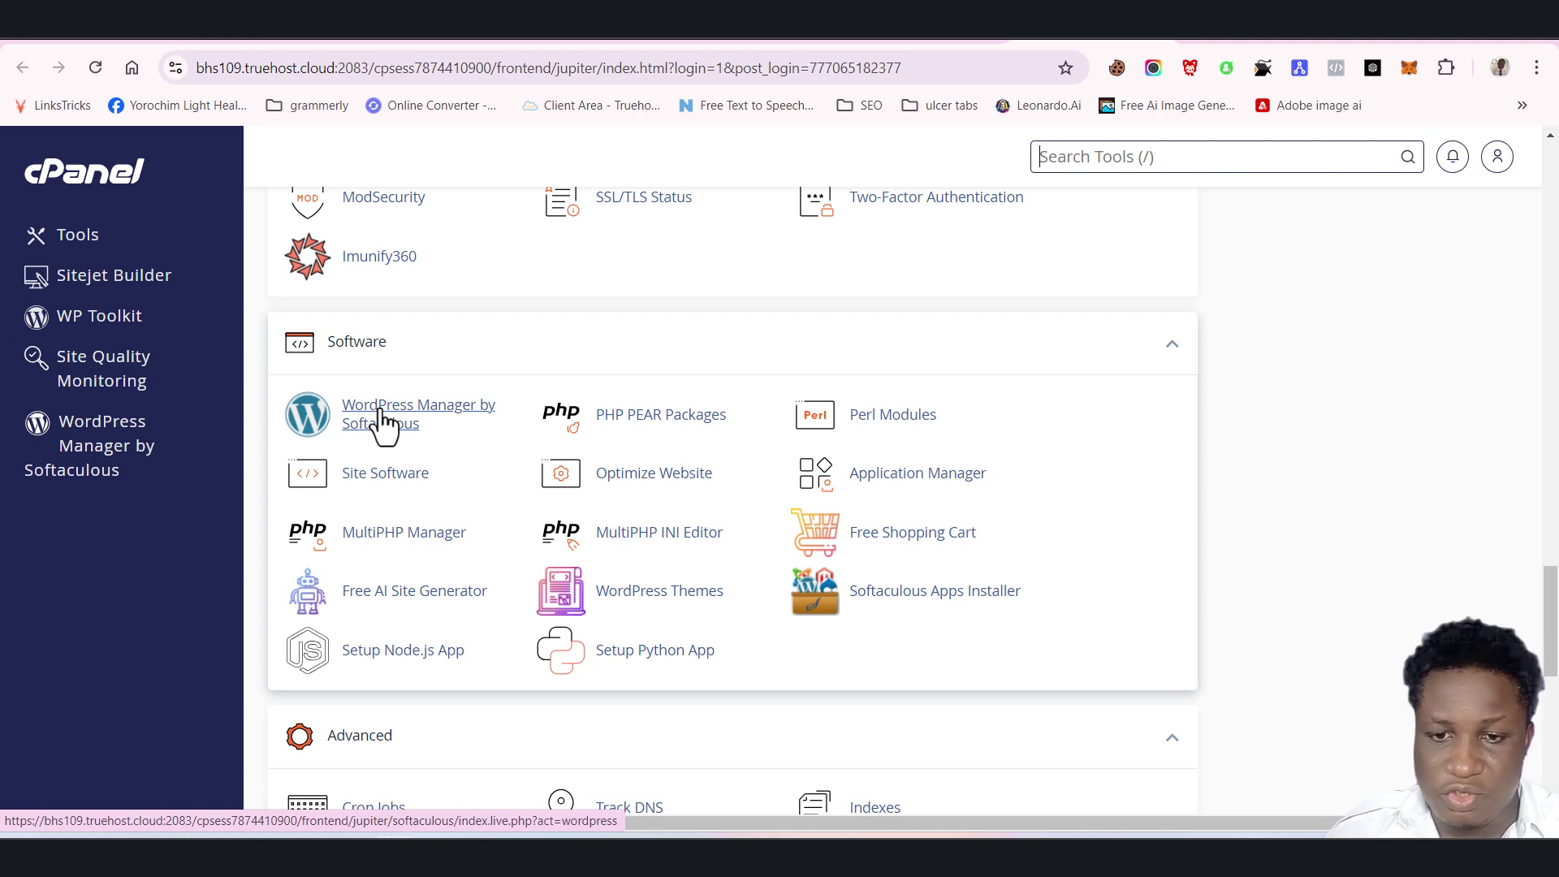
pyautogui.click(381, 422)
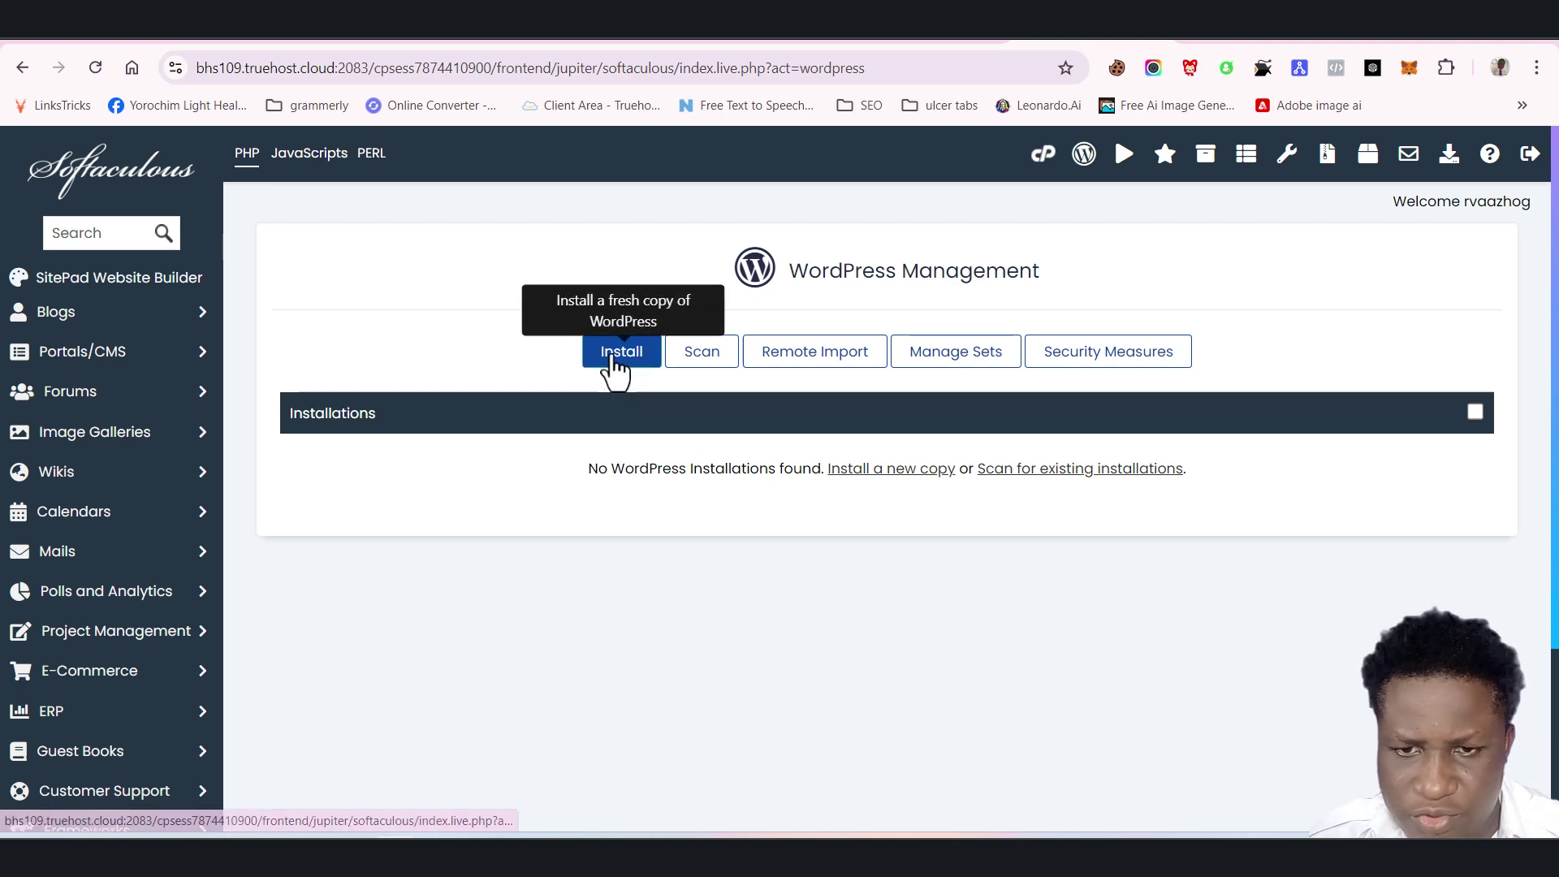
# Start a fresh WordPress installation and choose yorochim.com as the installation domain
pyautogui.click(613, 358)
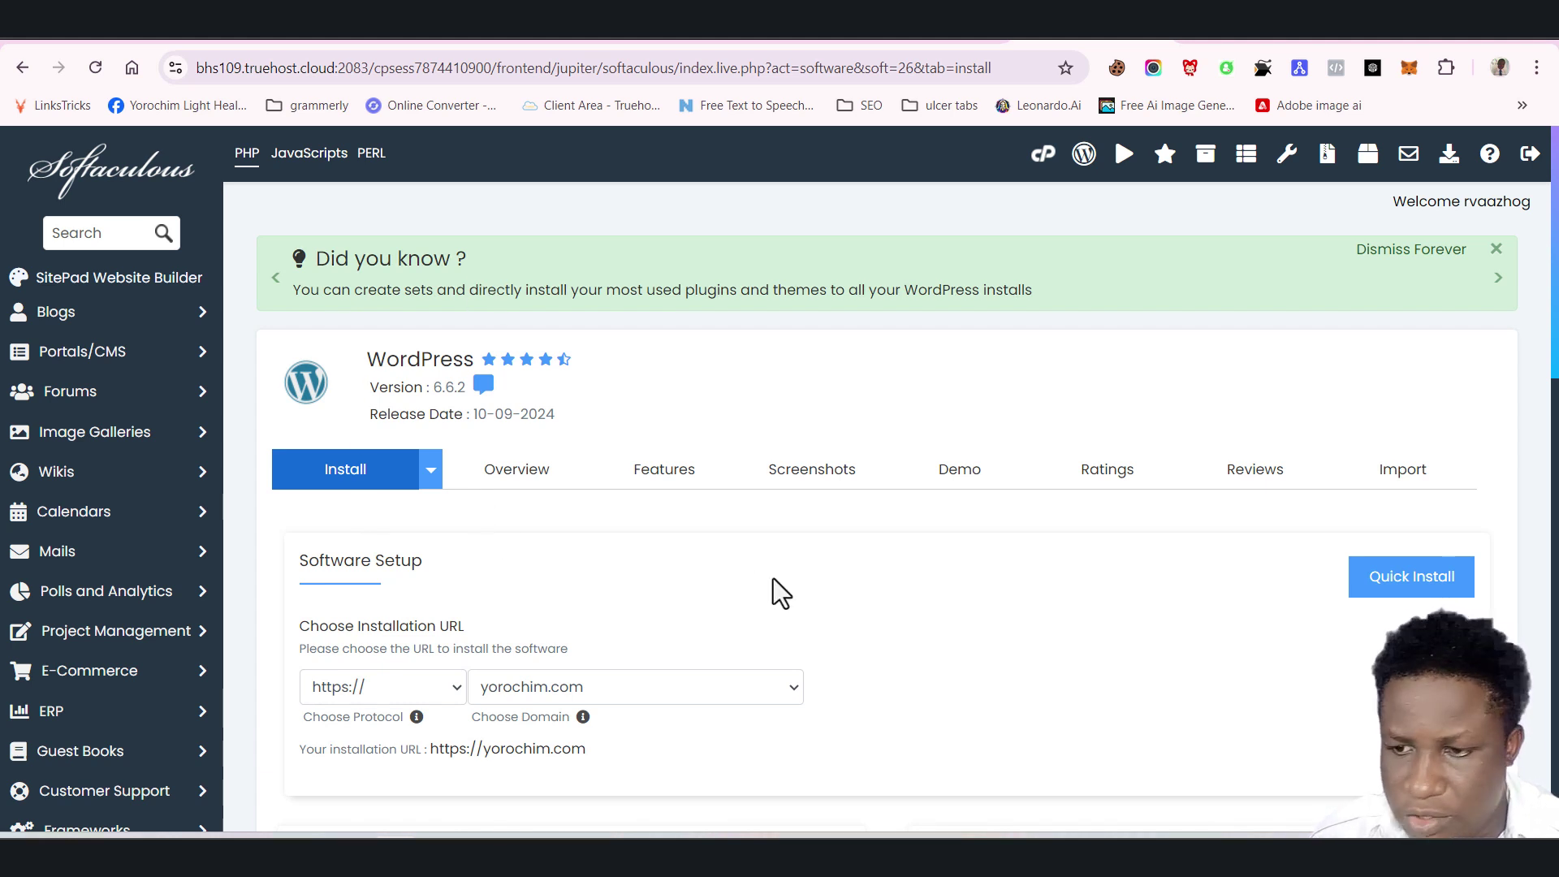
pyautogui.scroll(-1, 773, 581)
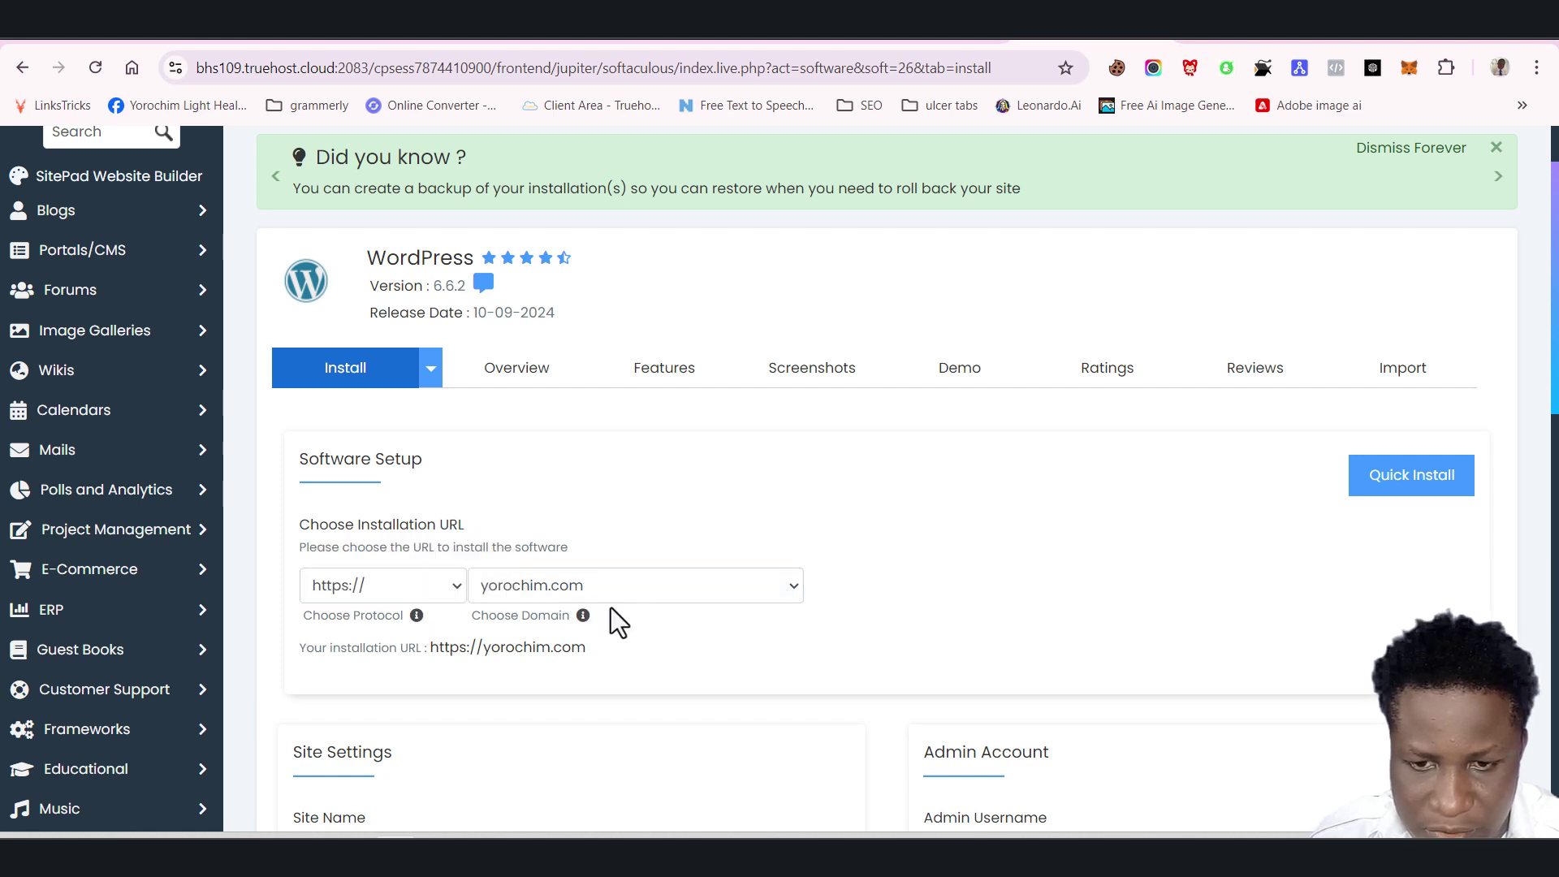
pyautogui.click(695, 592)
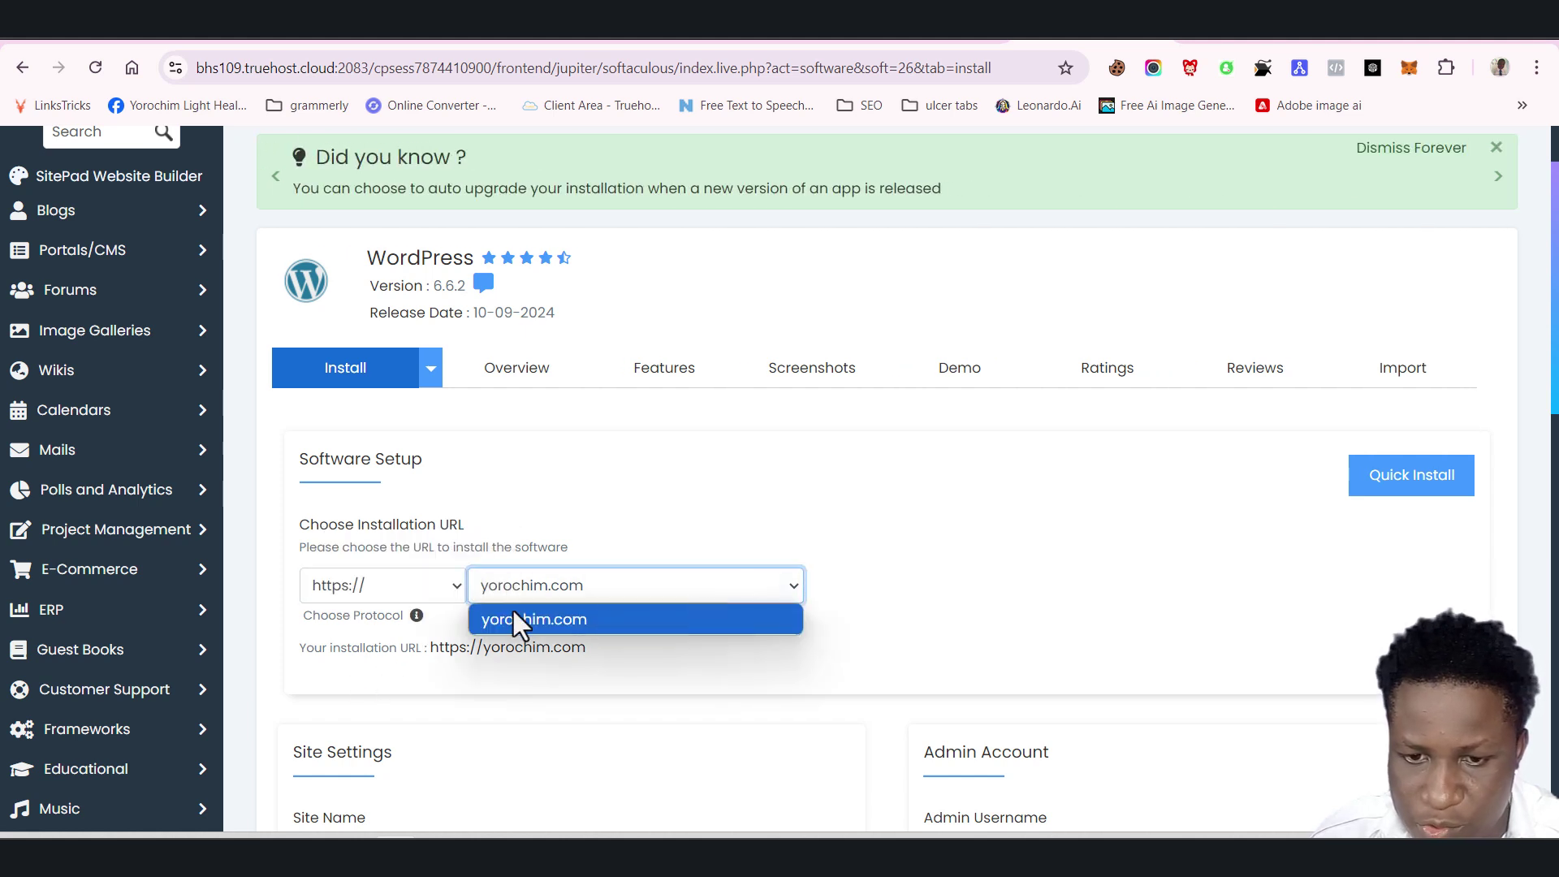
pyautogui.click(617, 621)
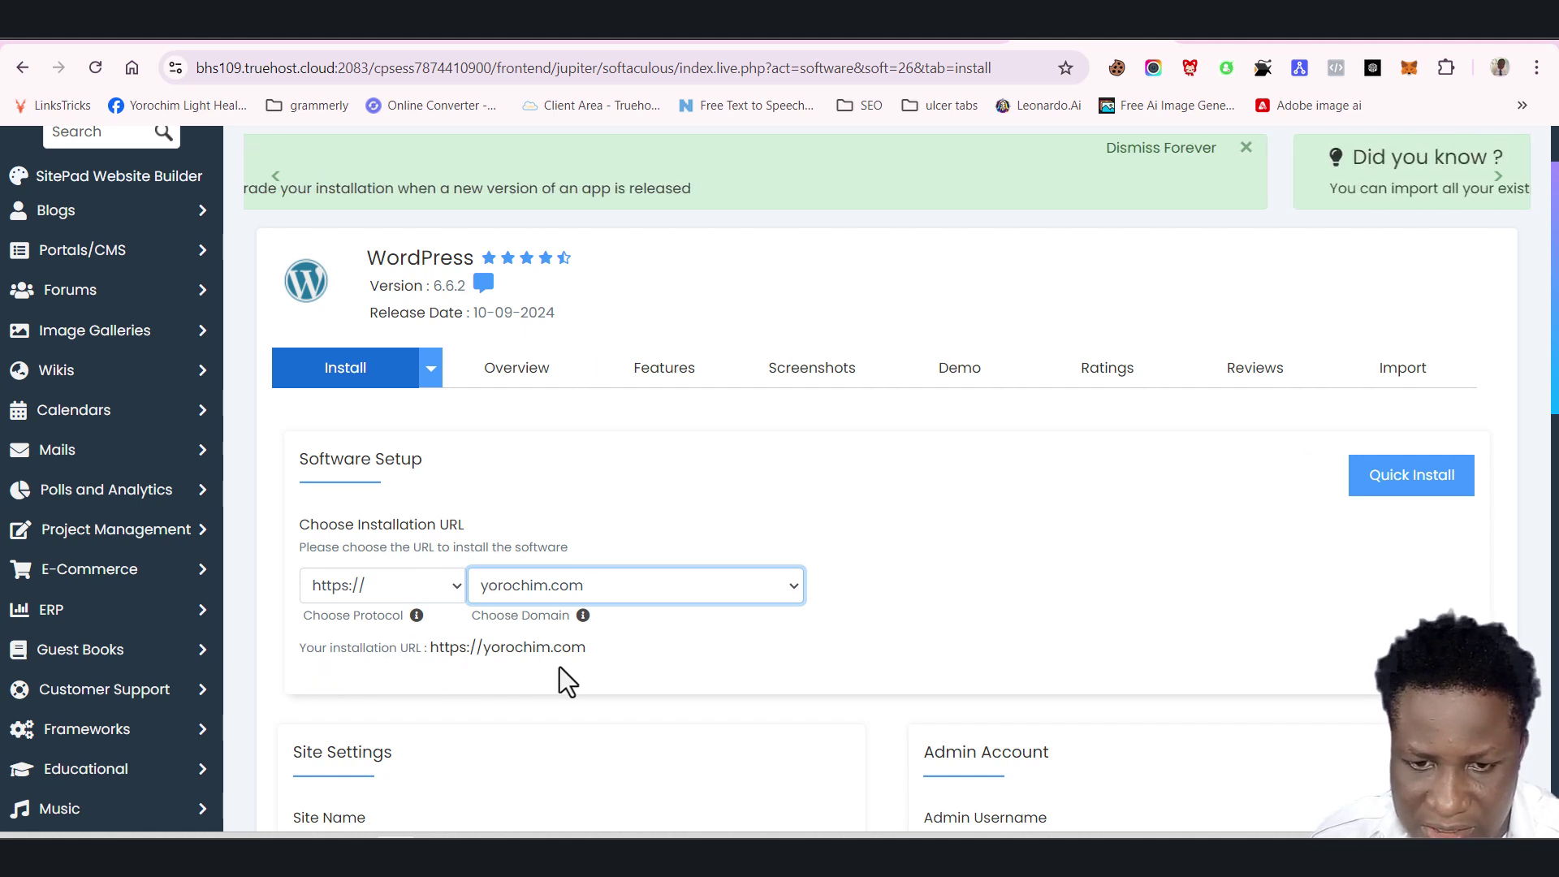
pyautogui.scroll(-2, 568, 660)
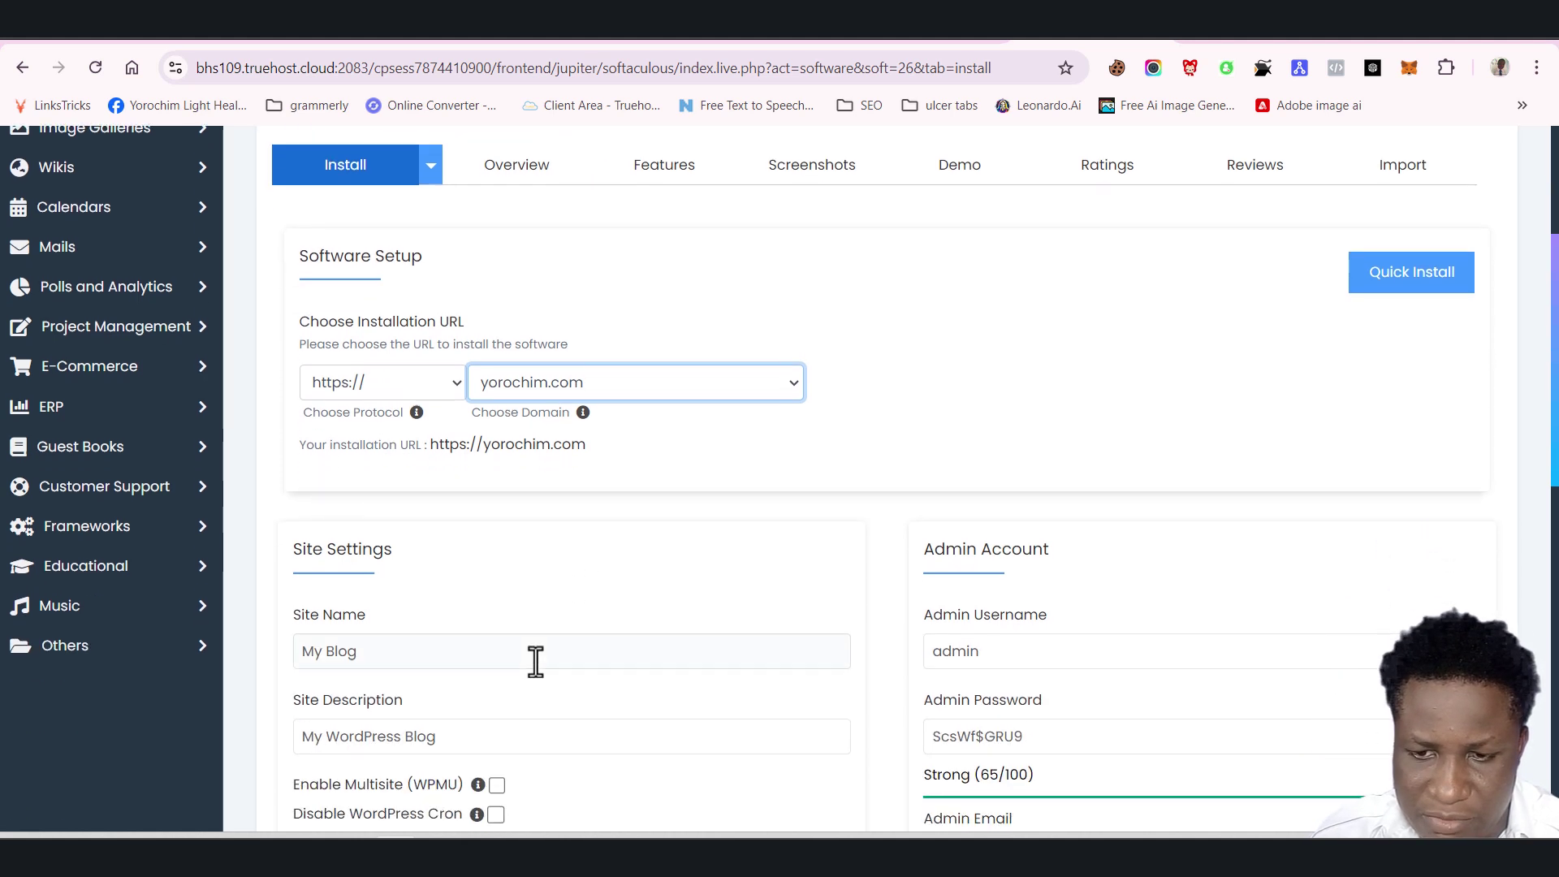
pyautogui.scroll(1, 661, 647)
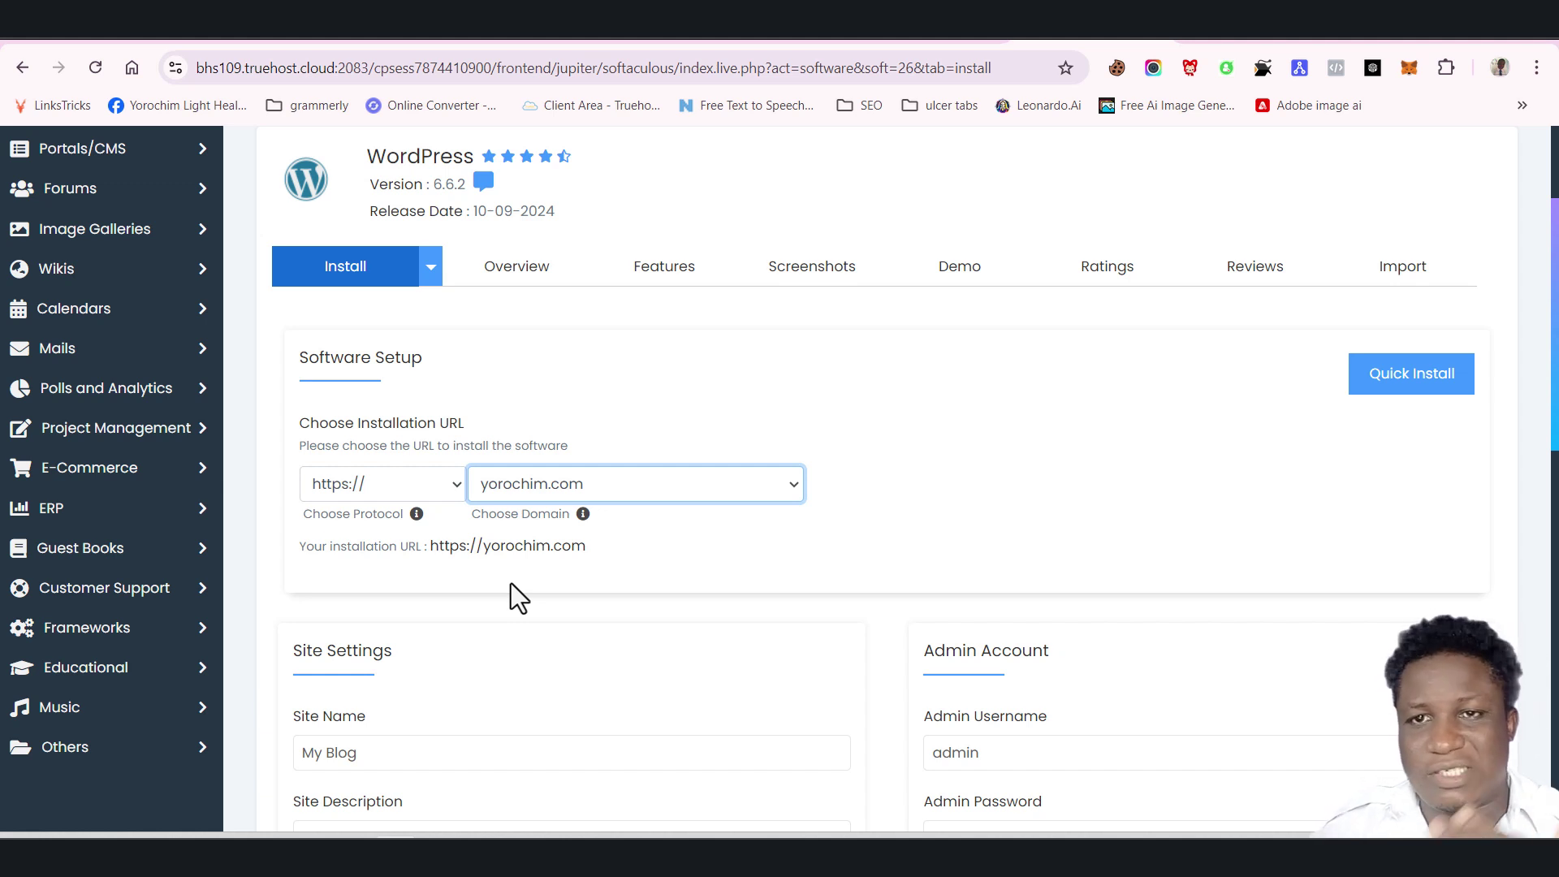
# Replace the default site name in the WordPress site settings with "Yorochim Apex"
pyautogui.scroll(-3, 487, 661)
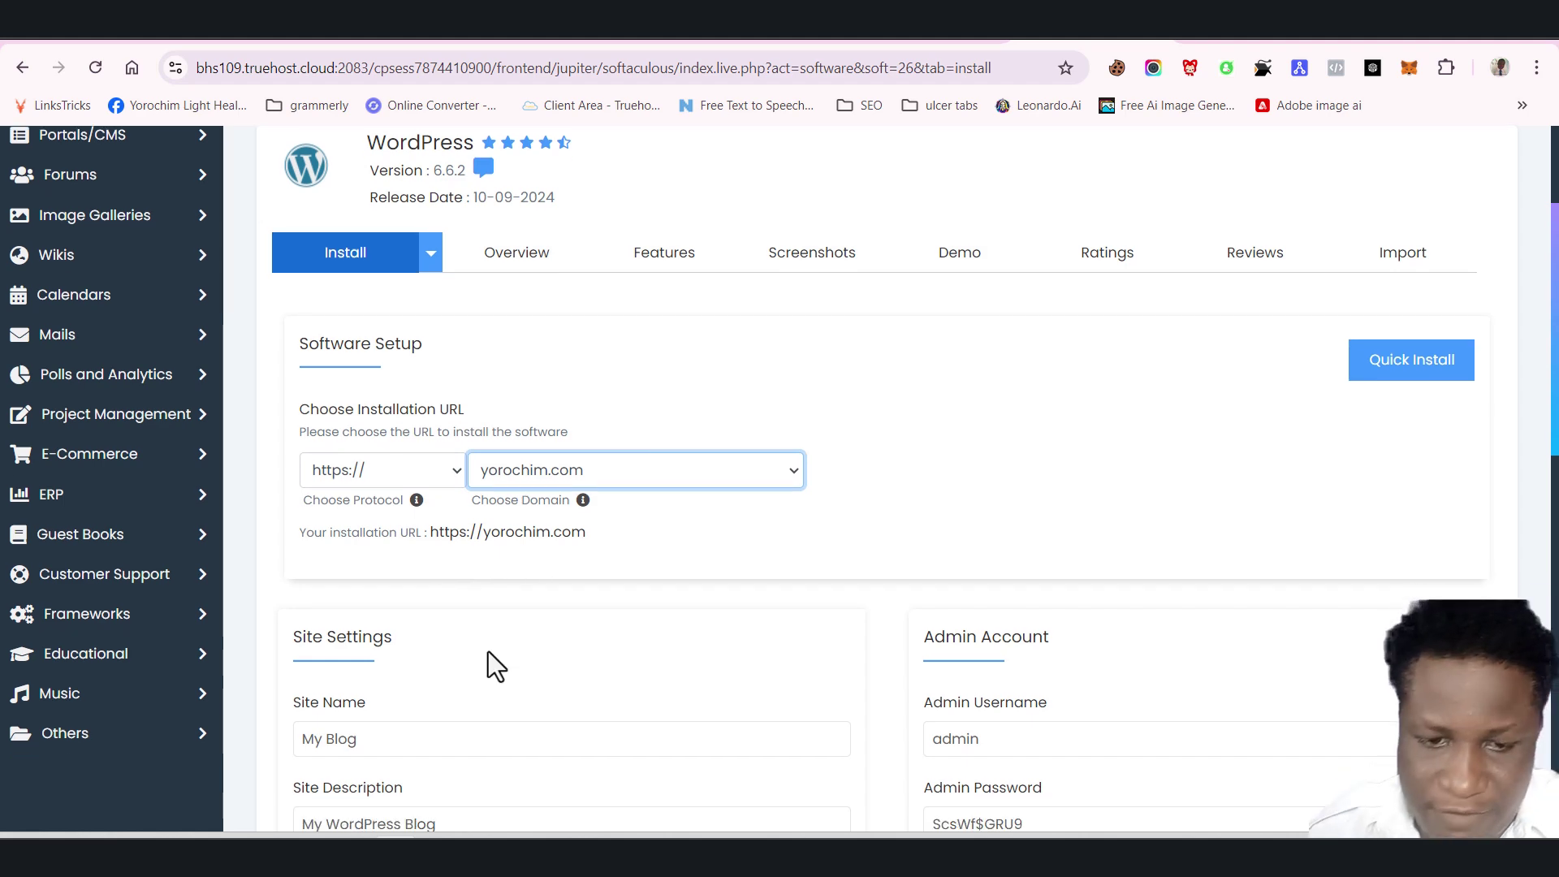
pyautogui.scroll(5, 528, 641)
pyautogui.scroll(-4, 698, 552)
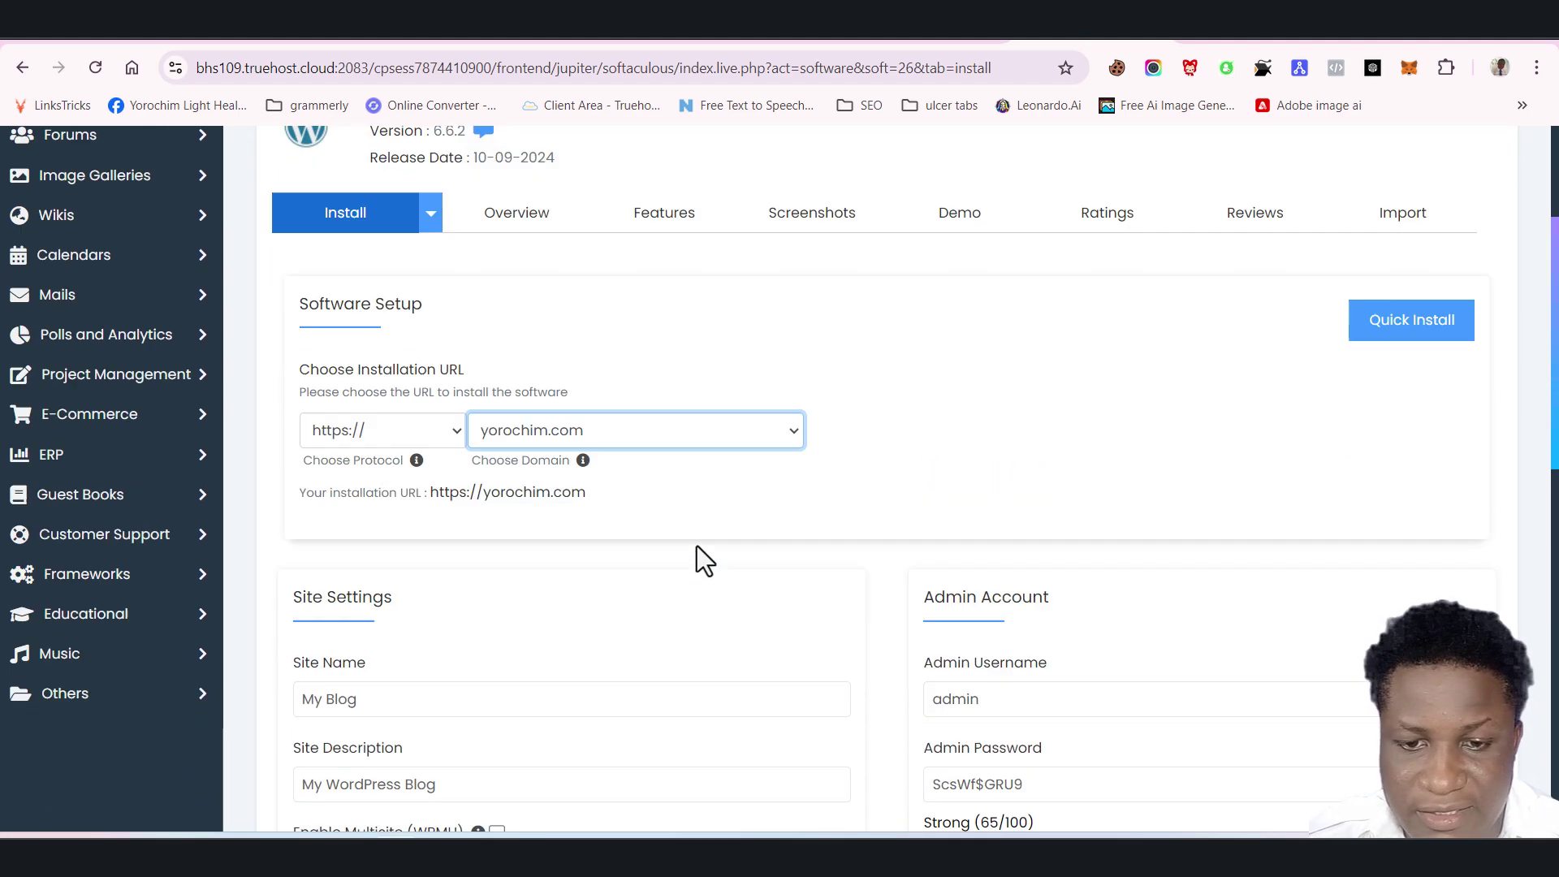
pyautogui.click(437, 553)
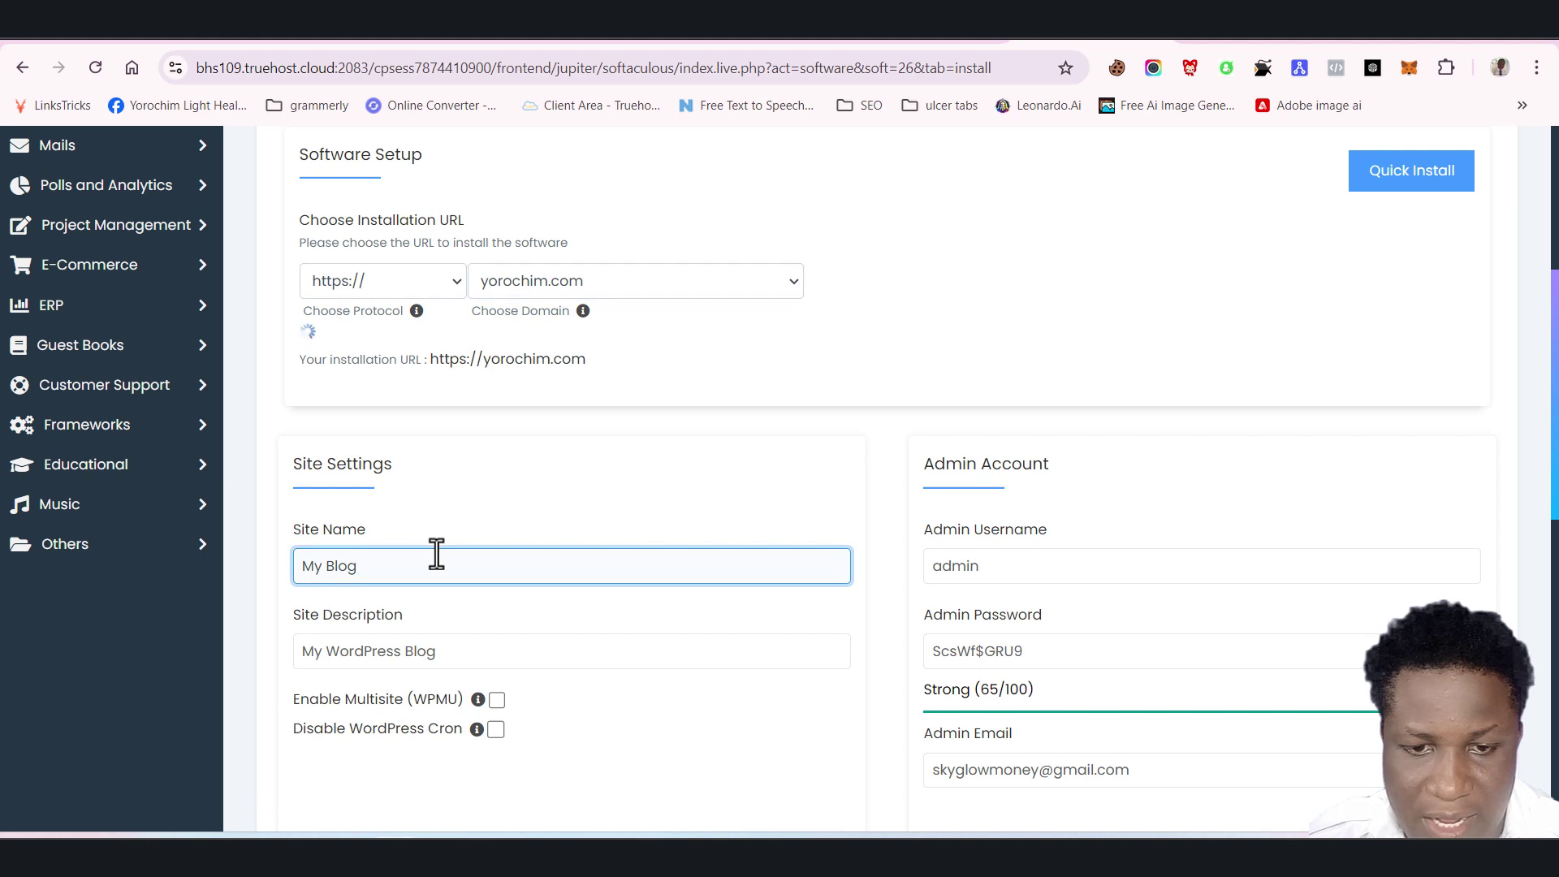
pyautogui.hotkey('ctrl', 'a')
pyautogui.press('BackSpace')
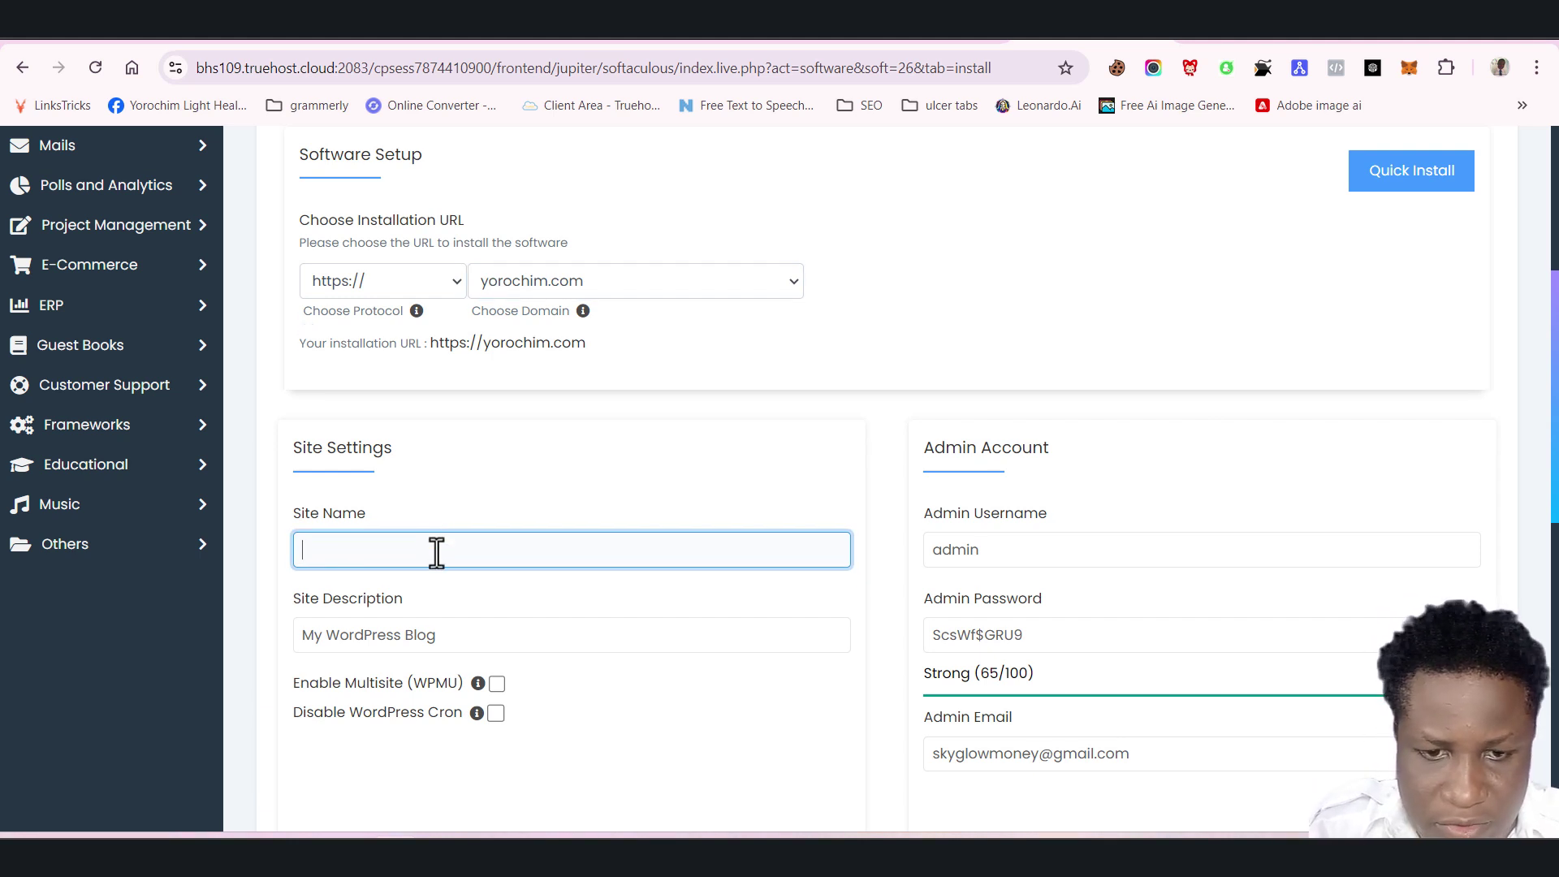
pyautogui.write('y')
pyautogui.press('BackSpace')
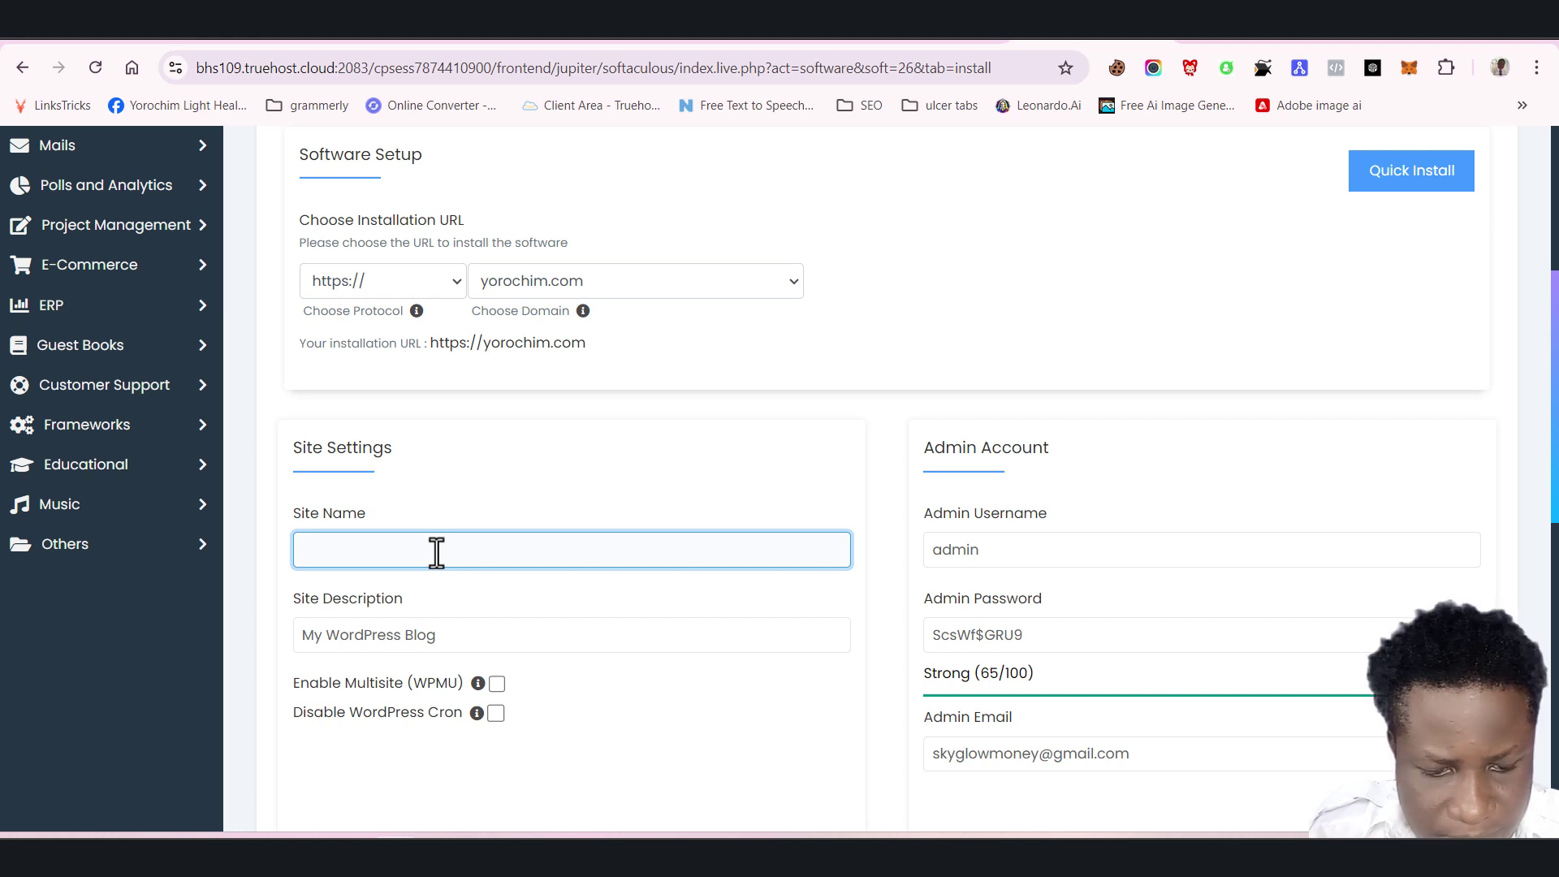
pyautogui.write('Yorochim Apex')
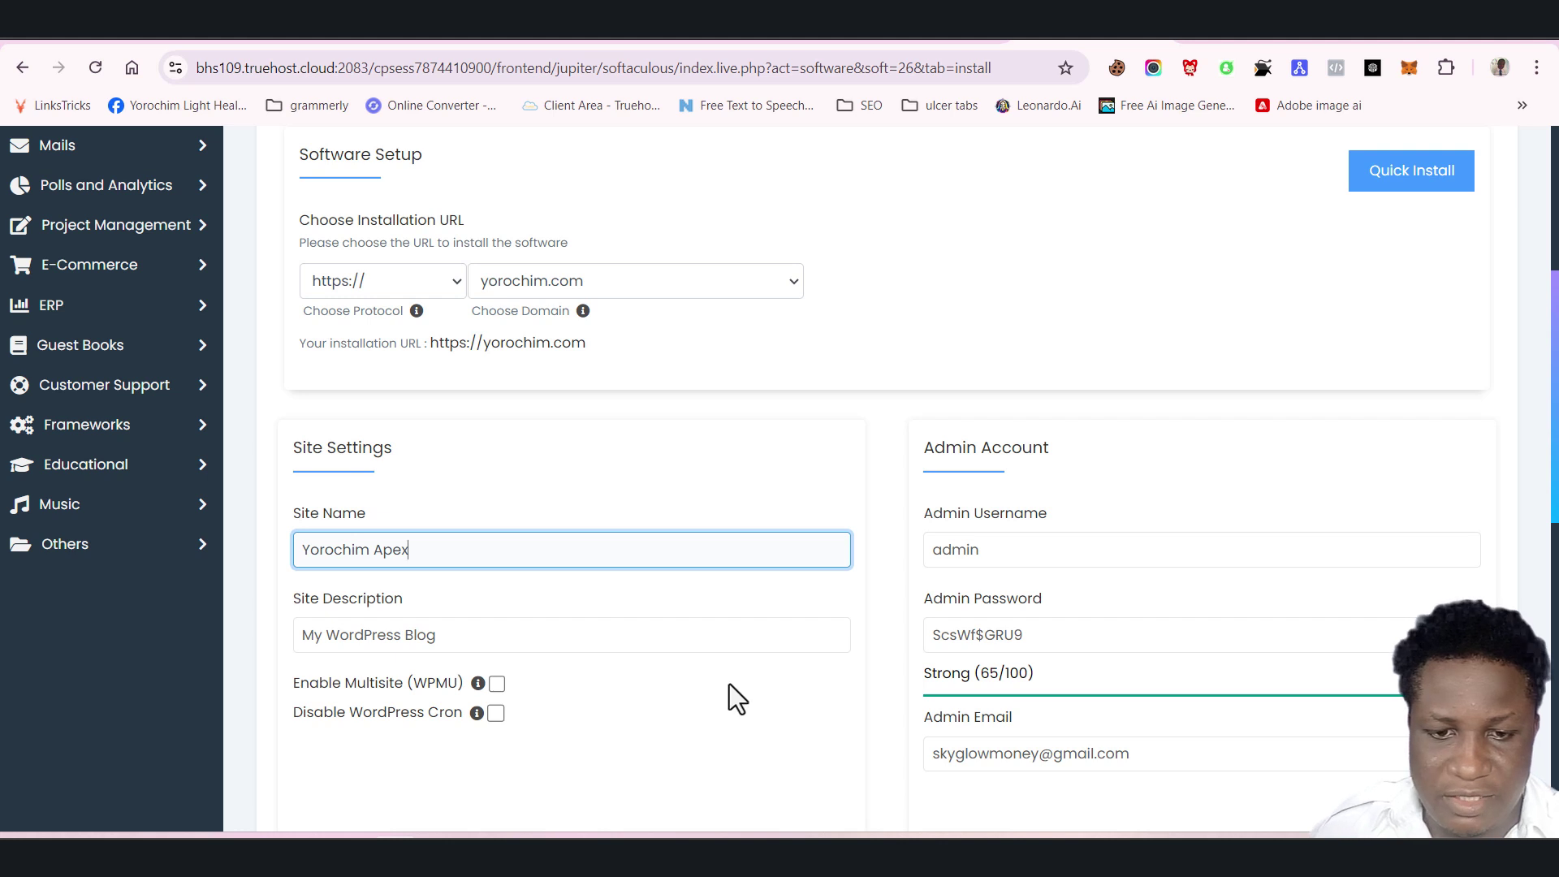
# Switch to the Notepad text file and copy the line "We help you unleash the power of digital marketing"
pyautogui.scroll(-1, 728, 655)
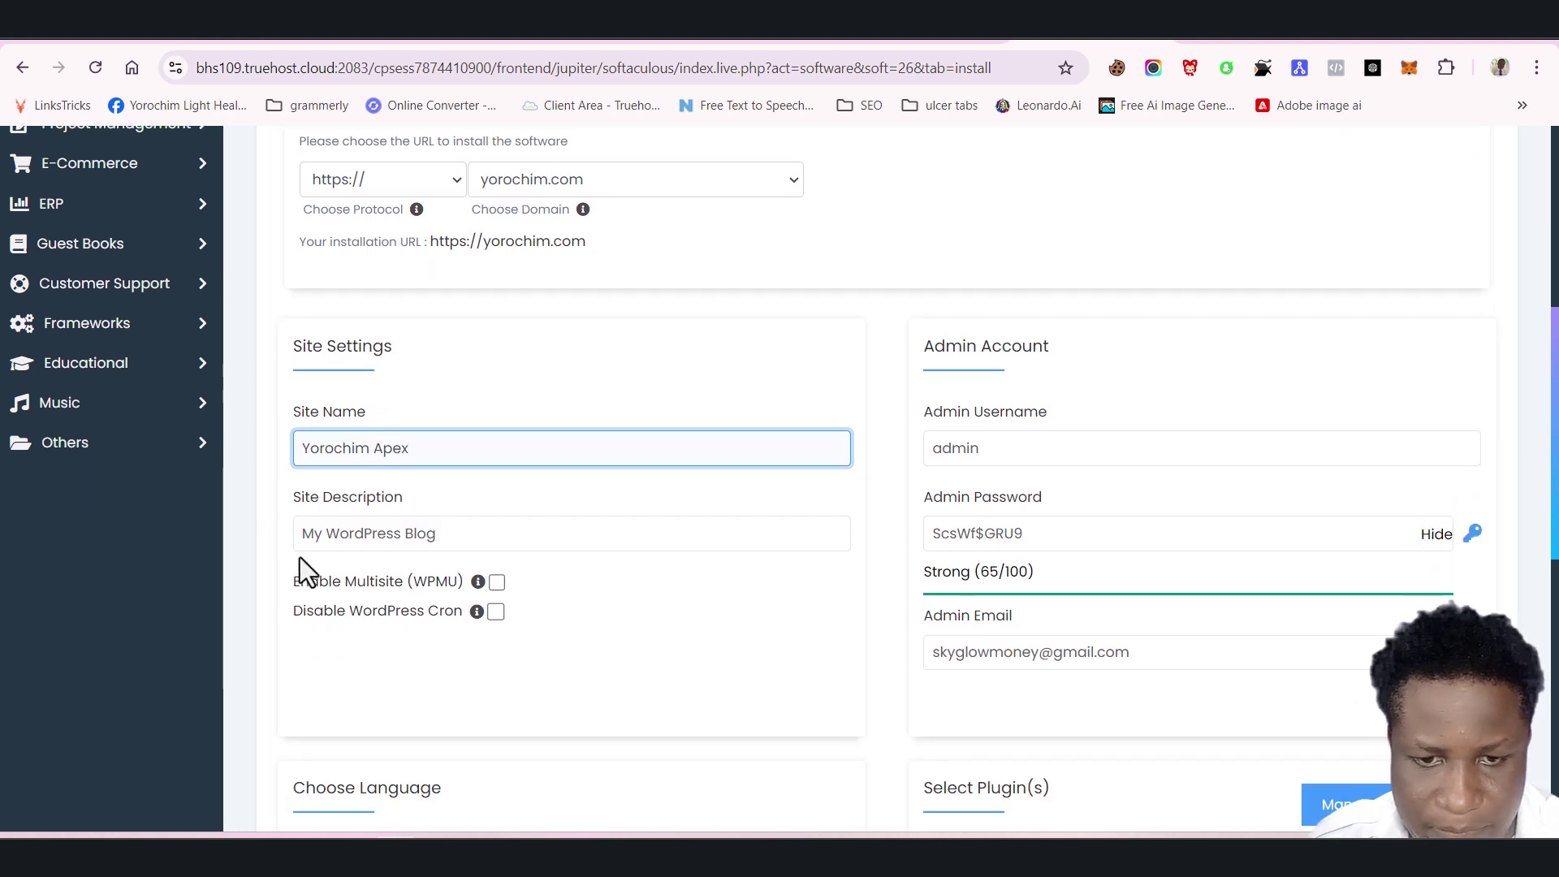
pyautogui.click(475, 536)
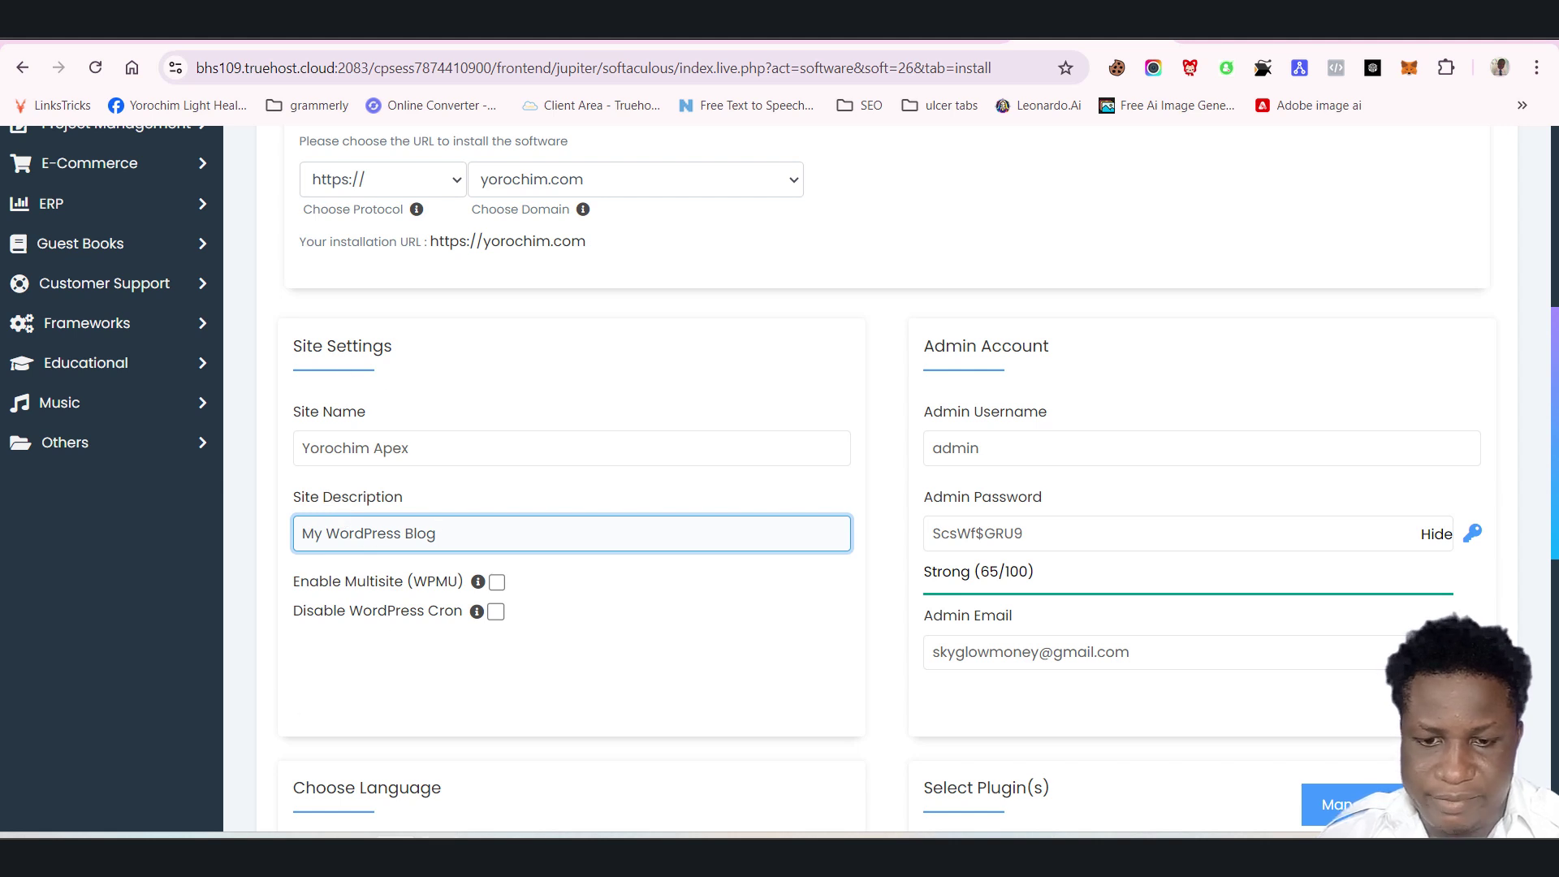
pyautogui.click(519, 763)
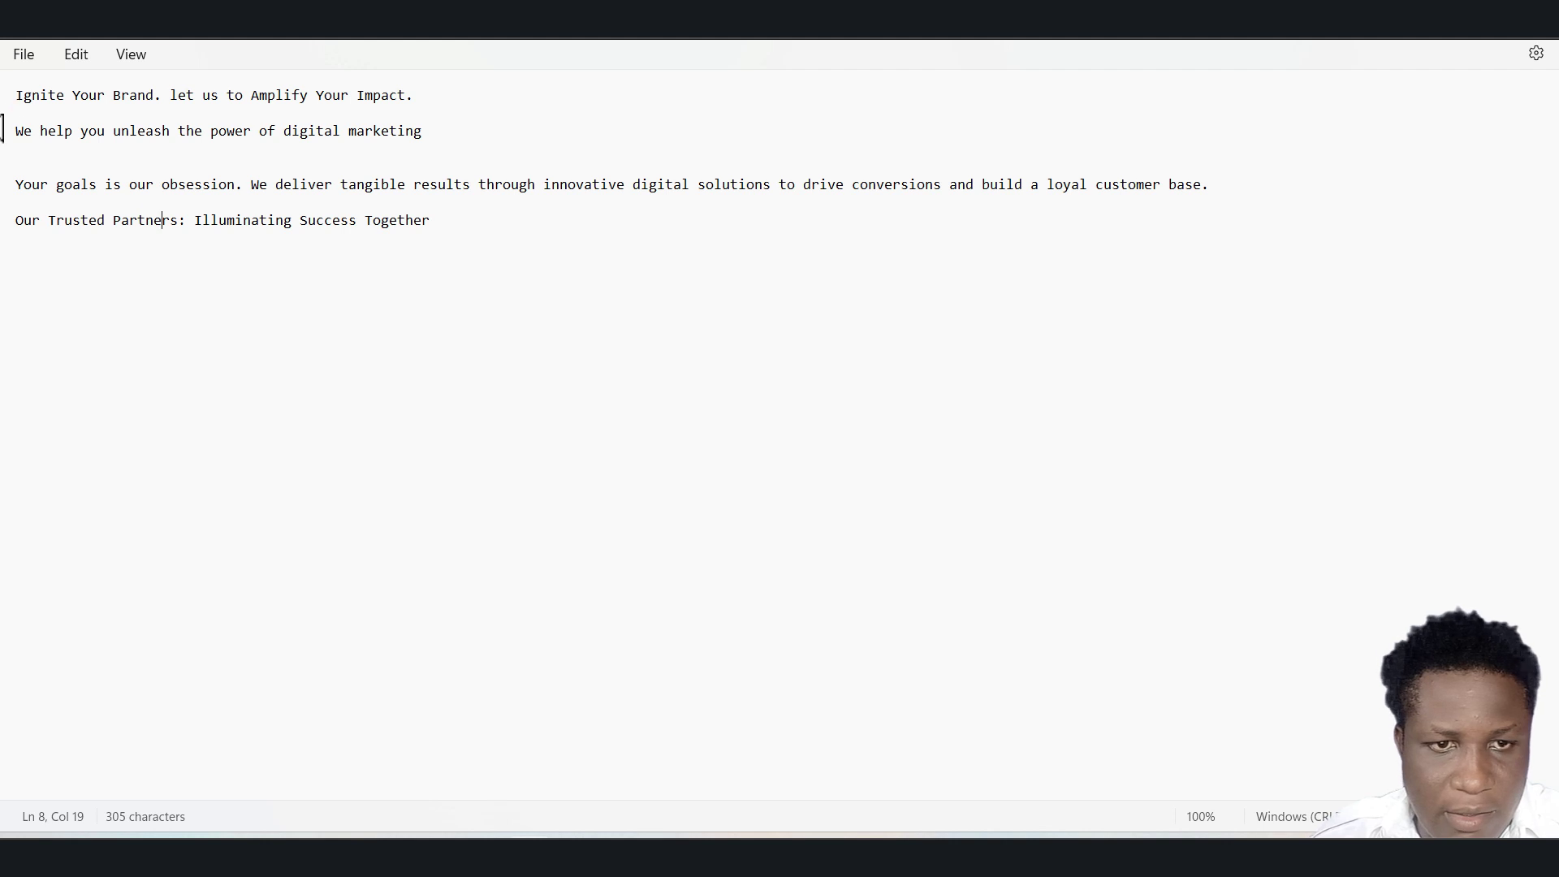
pyautogui.tripleClick(221, 135)
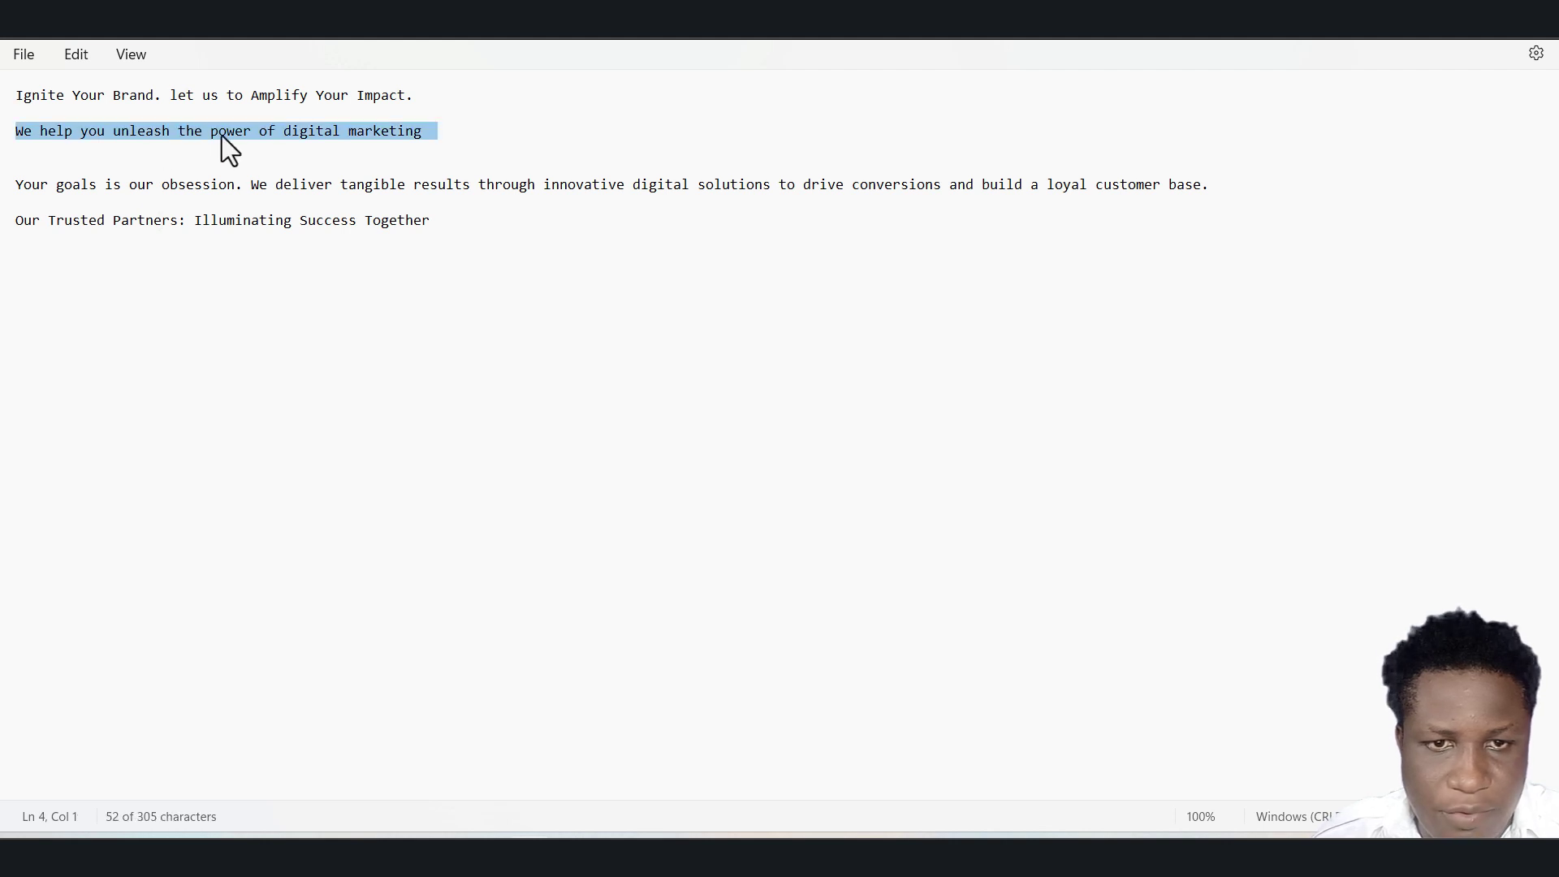
pyautogui.rightClick(311, 131)
pyautogui.click(375, 237)
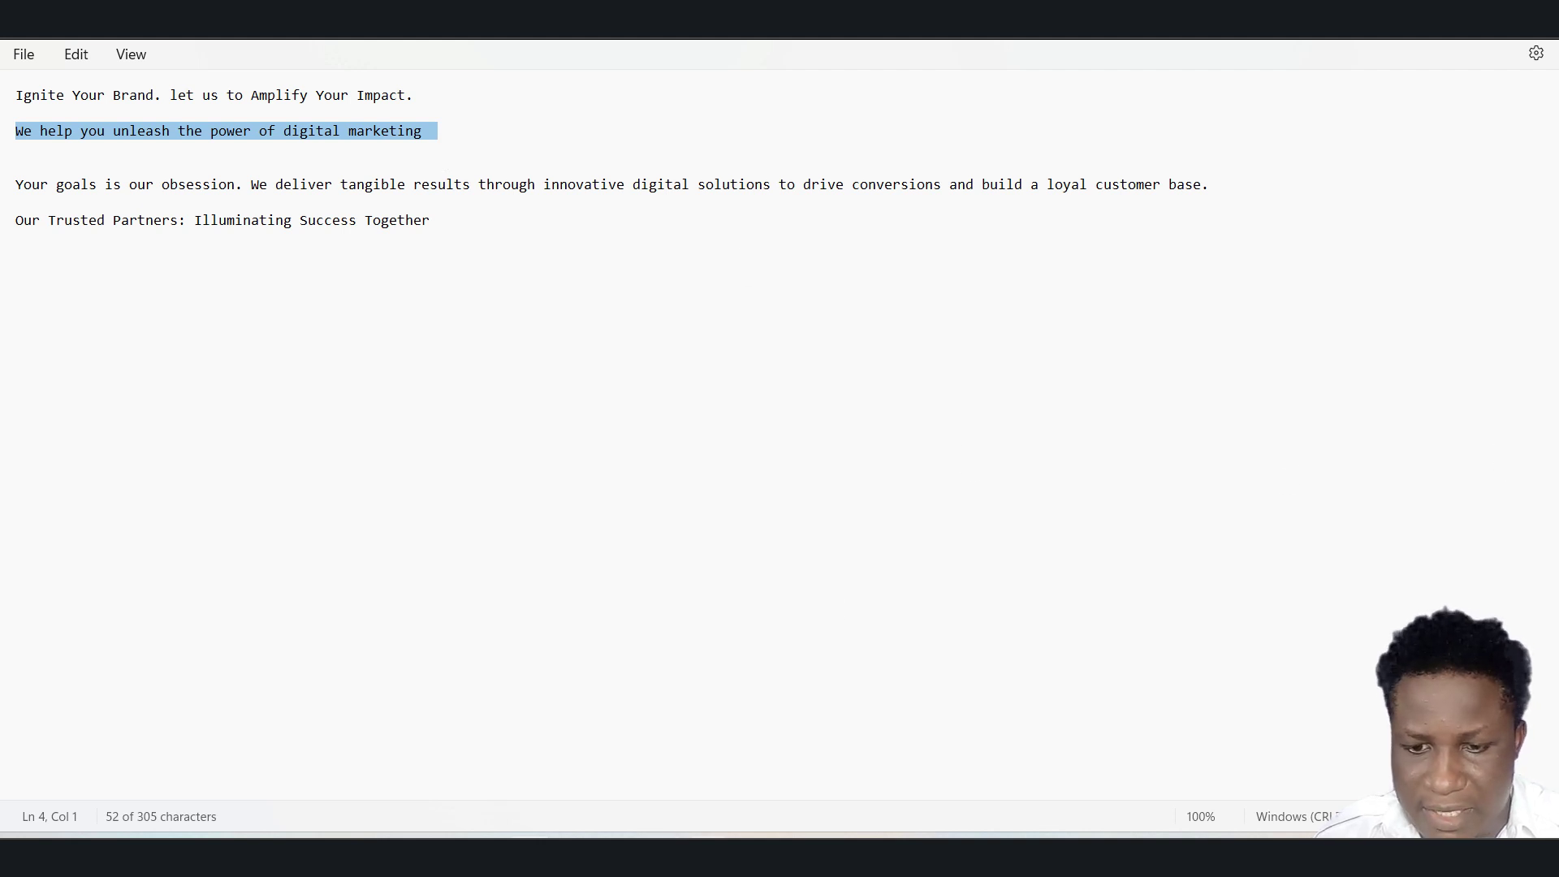
# Return to the Softaculous page in Chrome and replace the site description with the copied digital marketing line
pyautogui.moveTo(752, 857)
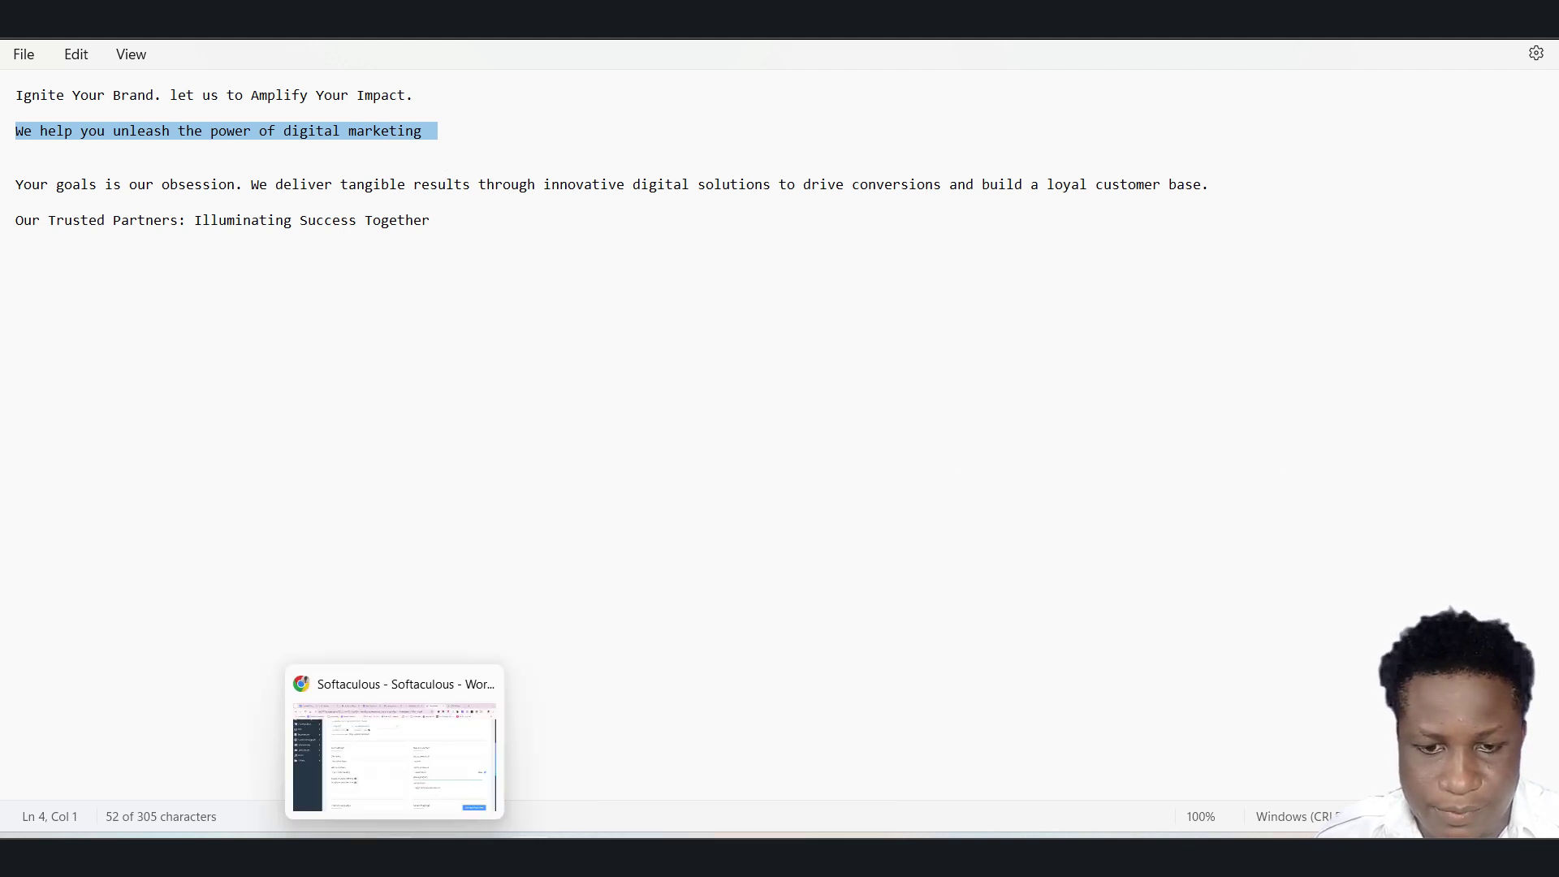
pyautogui.click(394, 755)
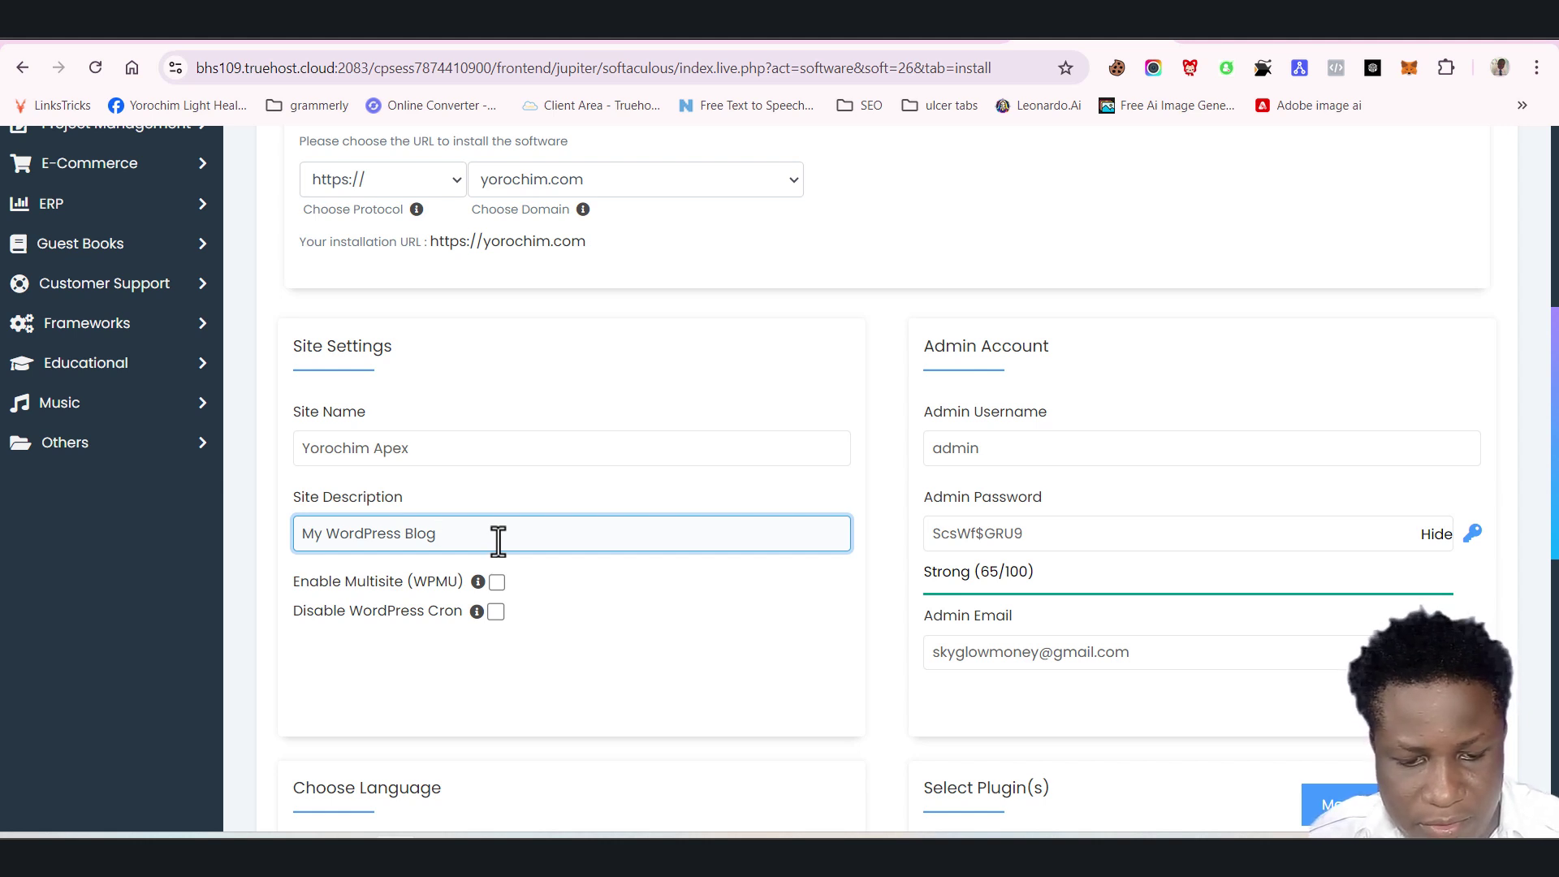
pyautogui.hotkey('ctrl', 'a')
pyautogui.hotkey('ctrl', 'v')
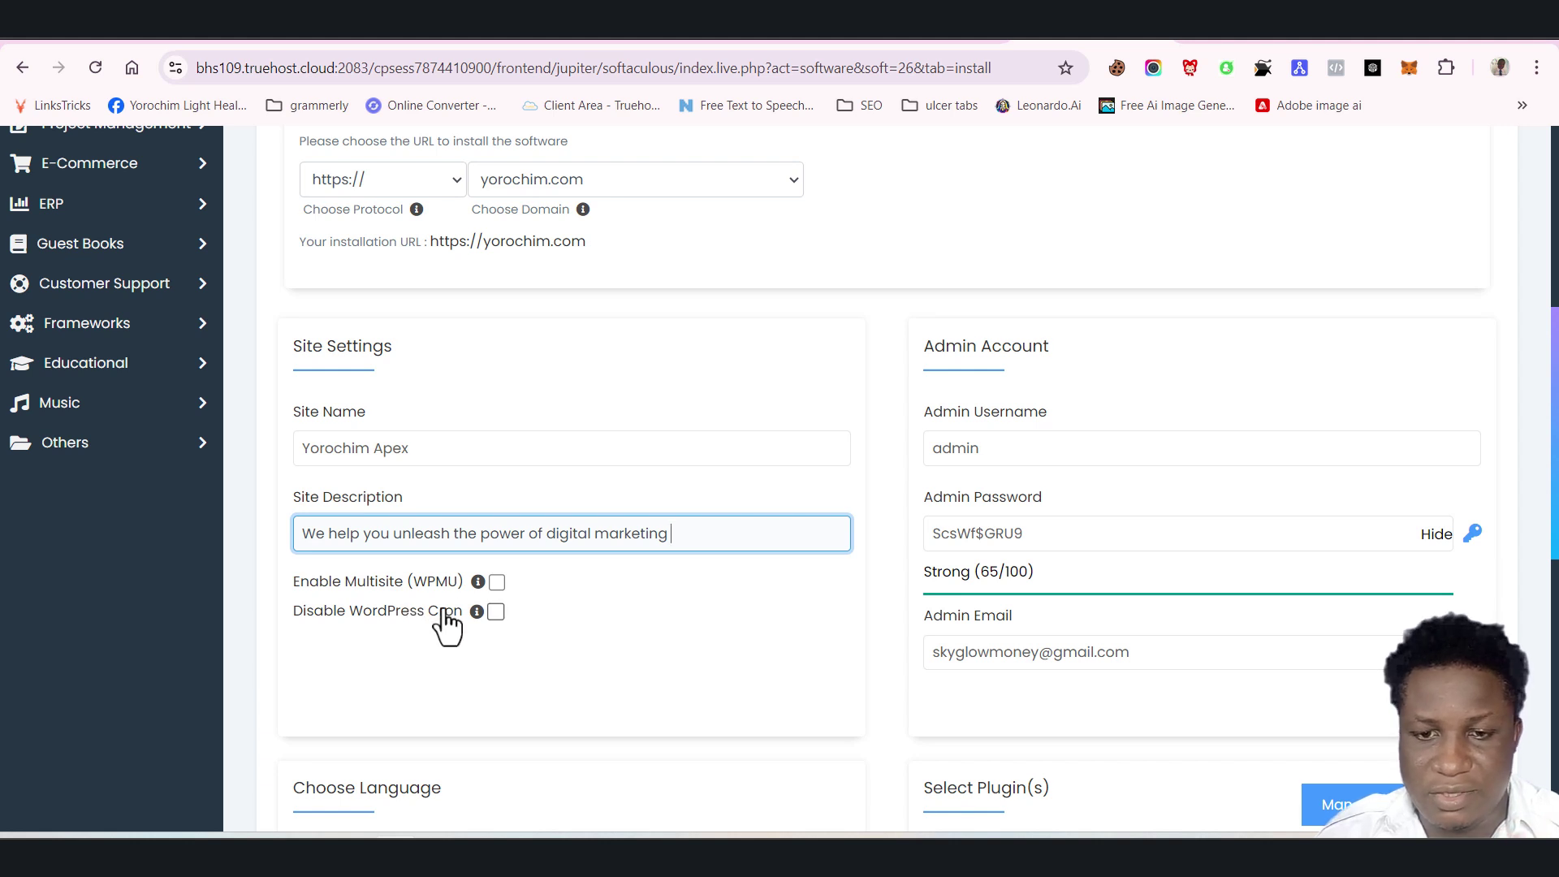
pyautogui.scroll(3, 650, 617)
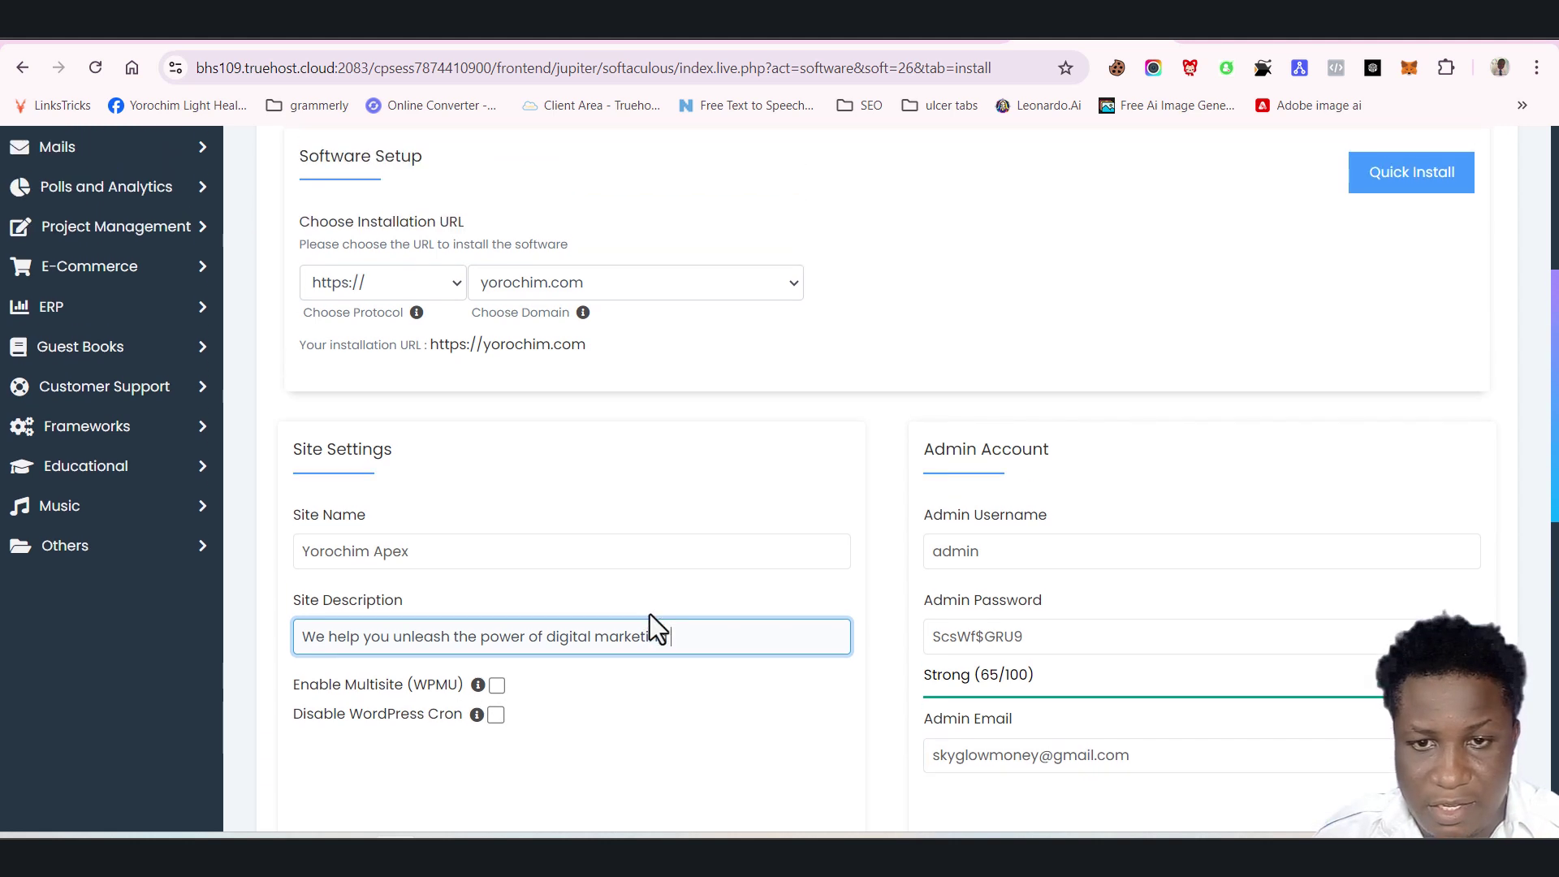
pyautogui.scroll(-5, 649, 614)
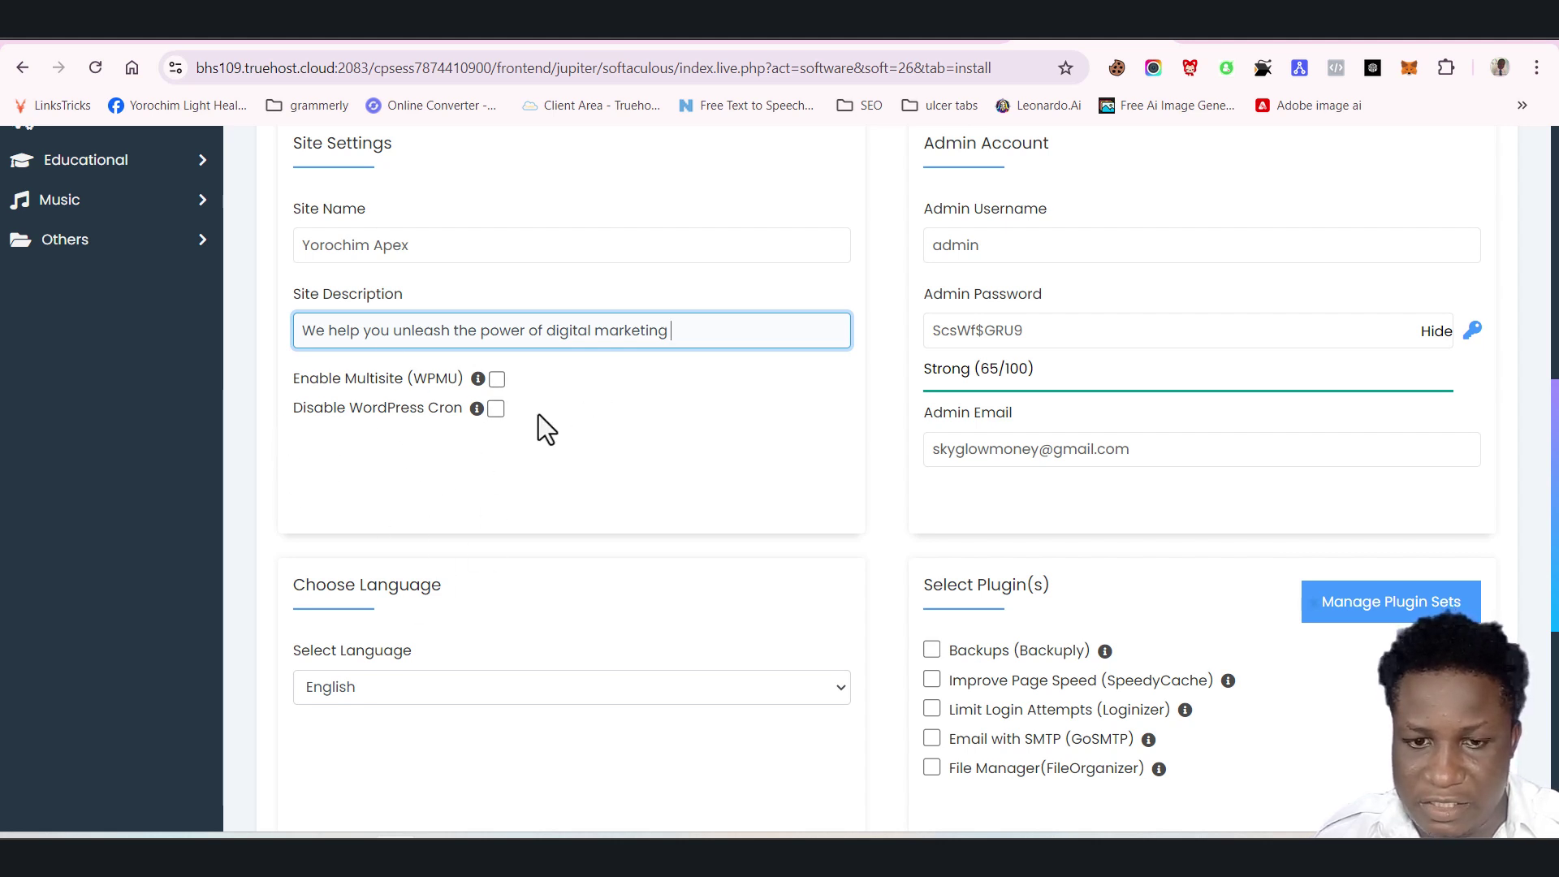
pyautogui.scroll(-3, 786, 677)
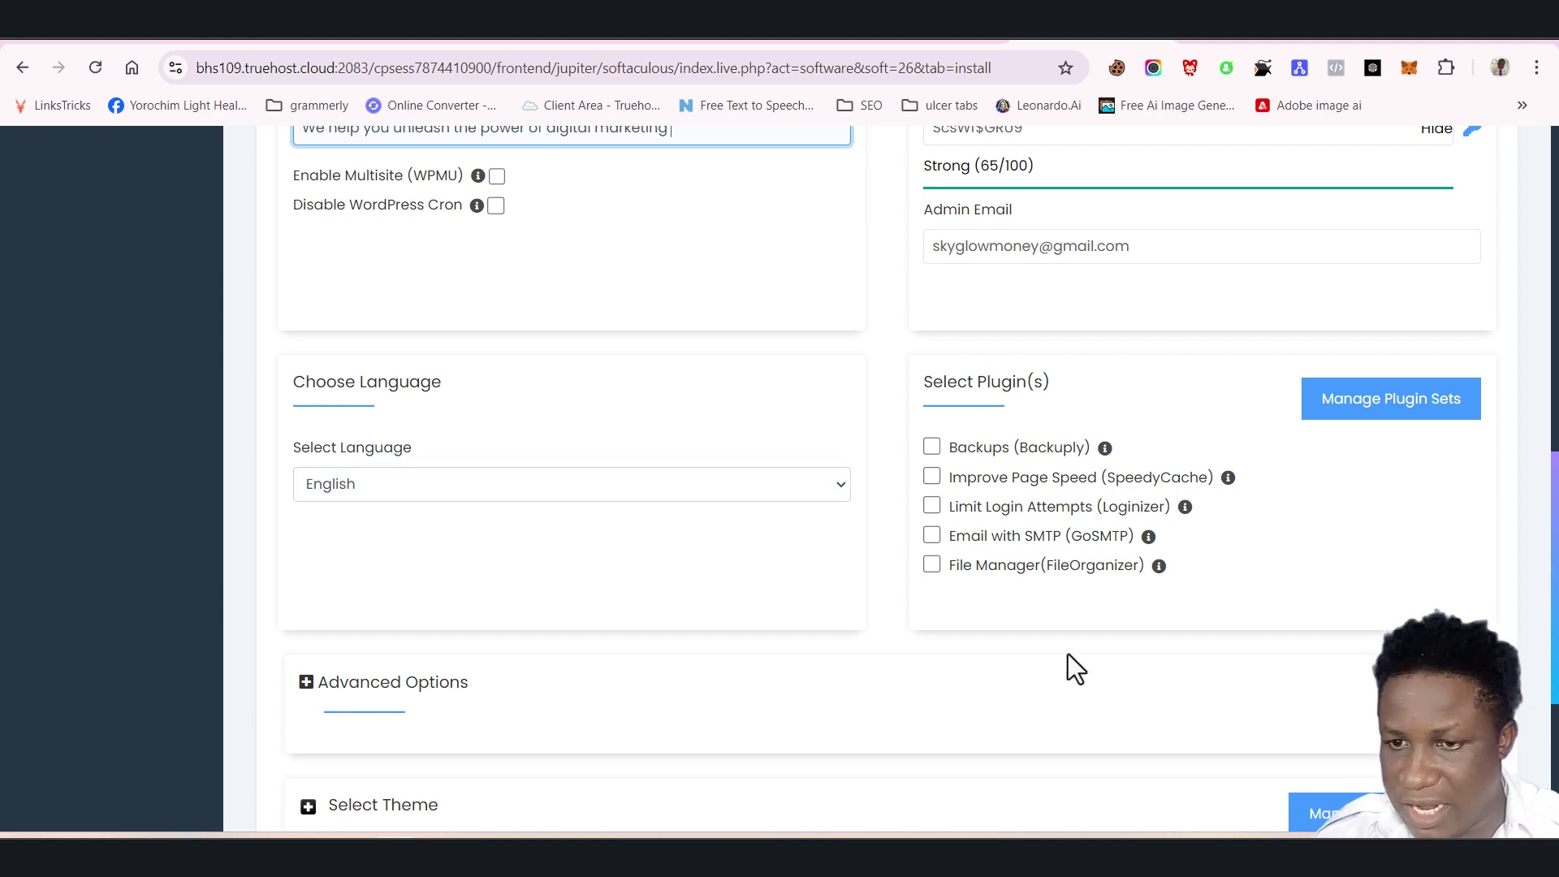
pyautogui.scroll(1, 1031, 650)
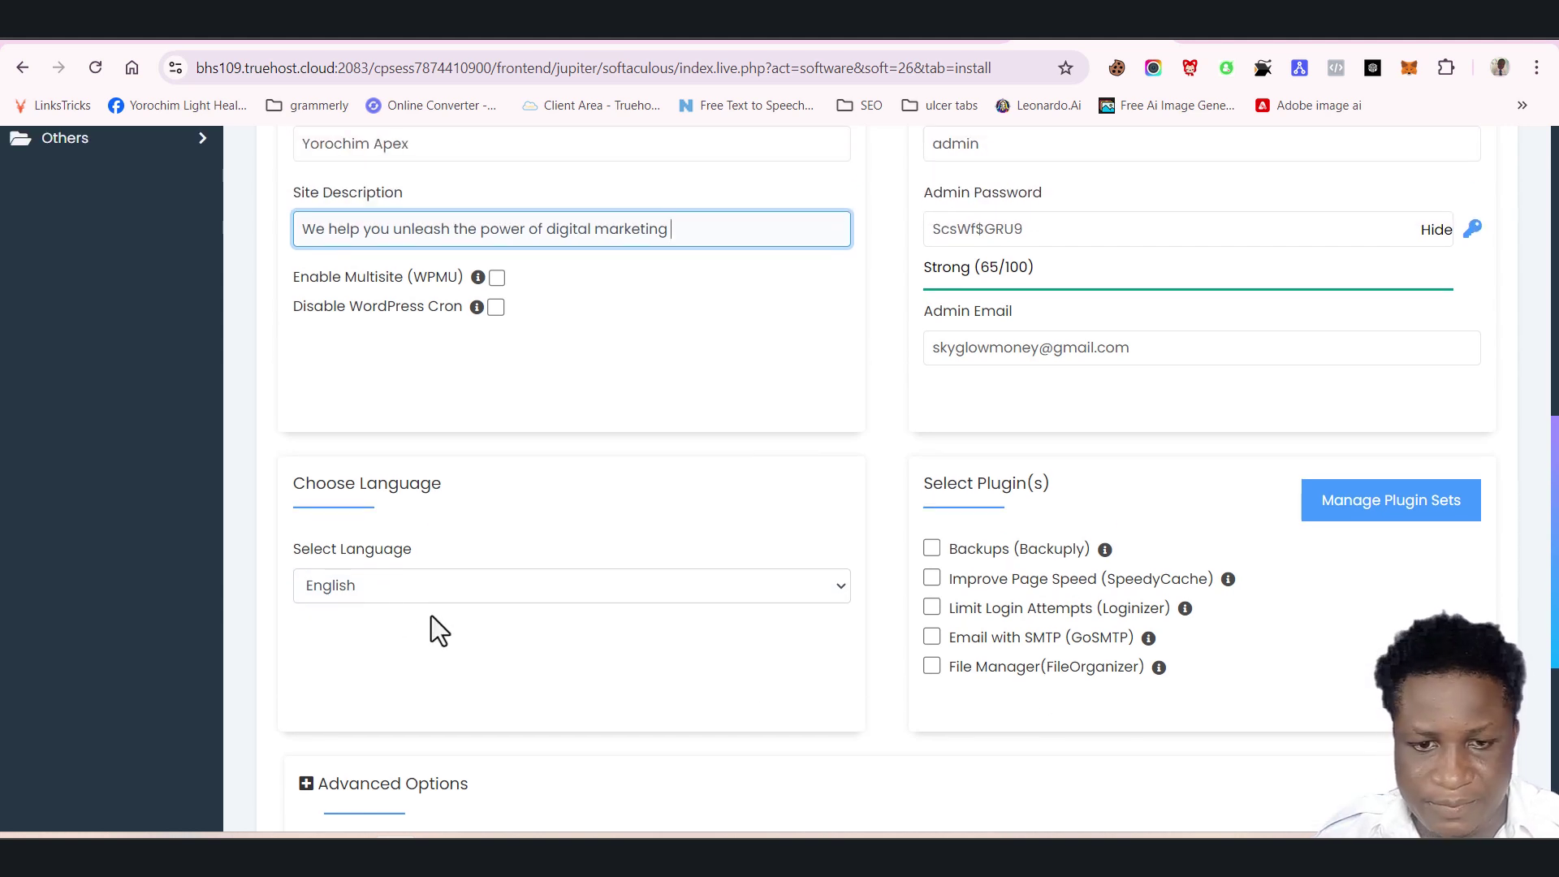
# Replace the default admin username in the Admin Account section with "Apexadmin"
pyautogui.scroll(5, 1187, 651)
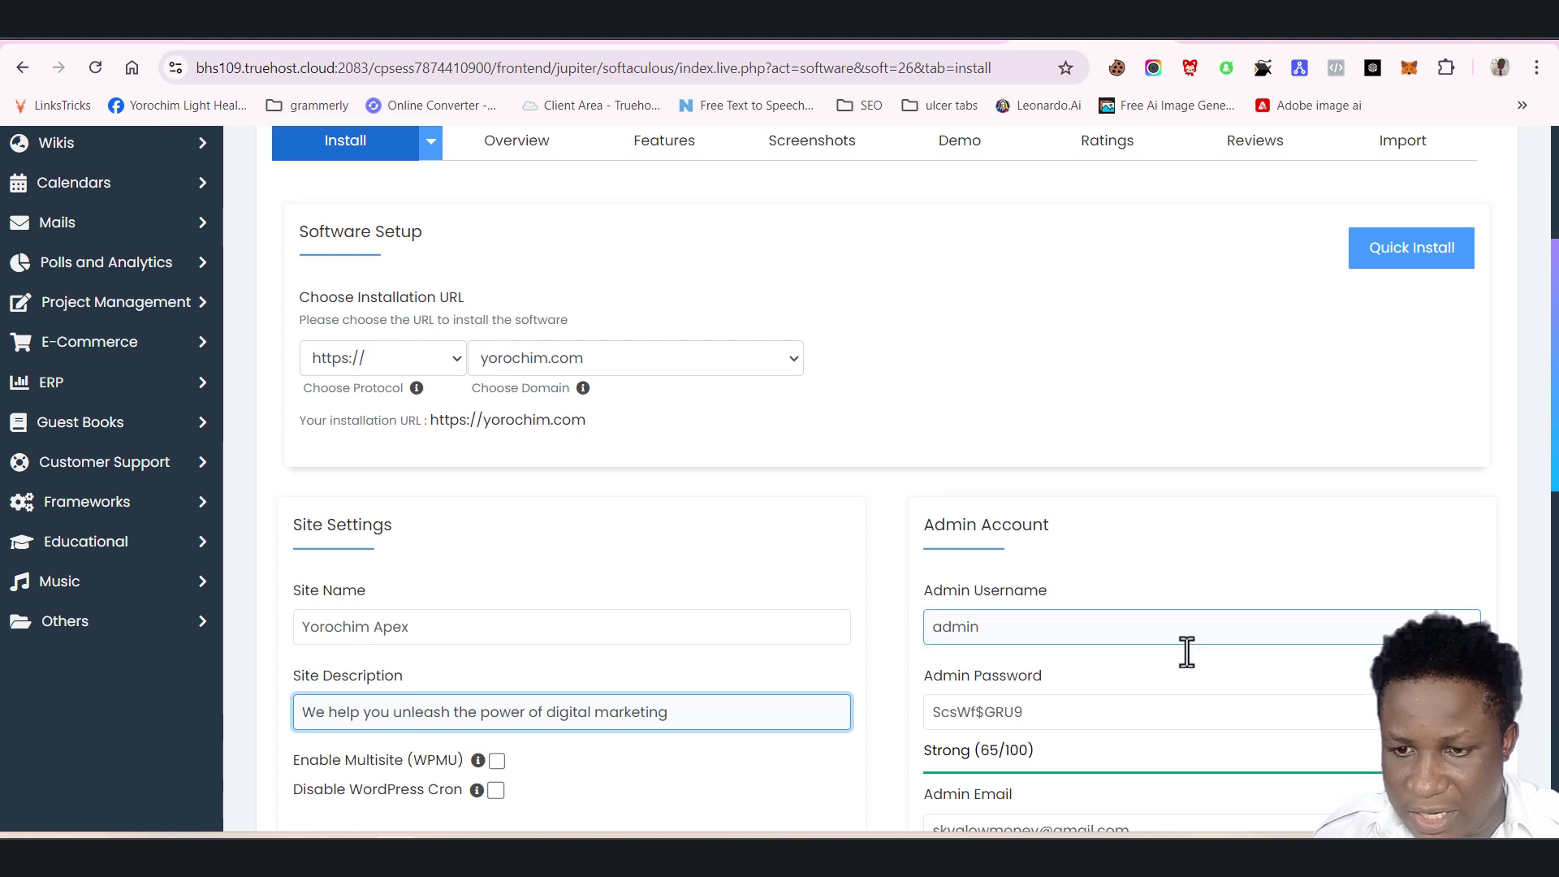
pyautogui.scroll(-2, 1187, 651)
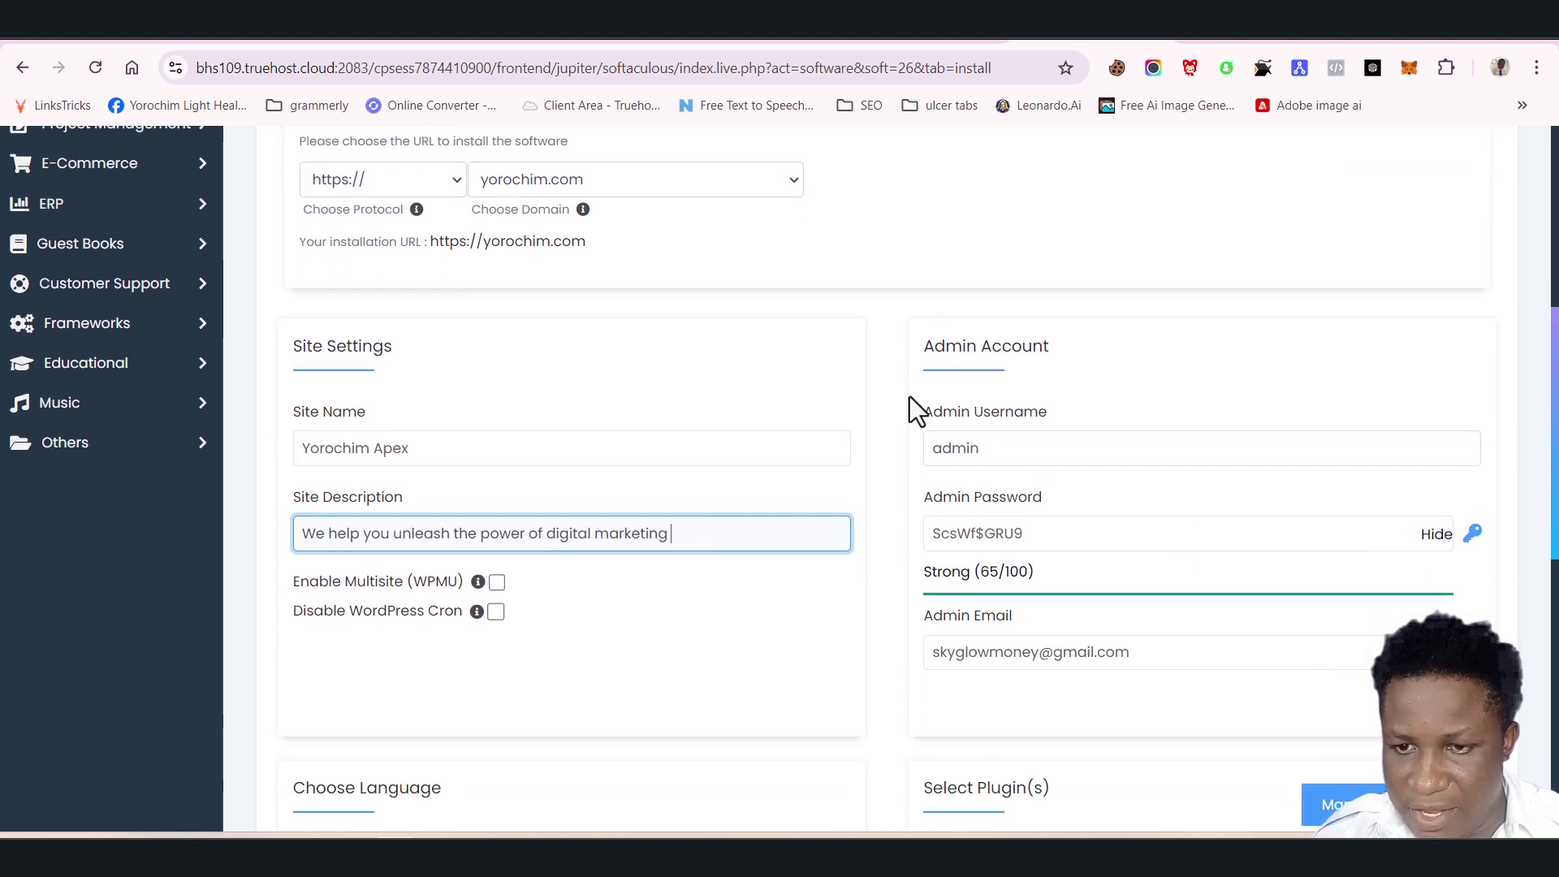
pyautogui.click(1001, 445)
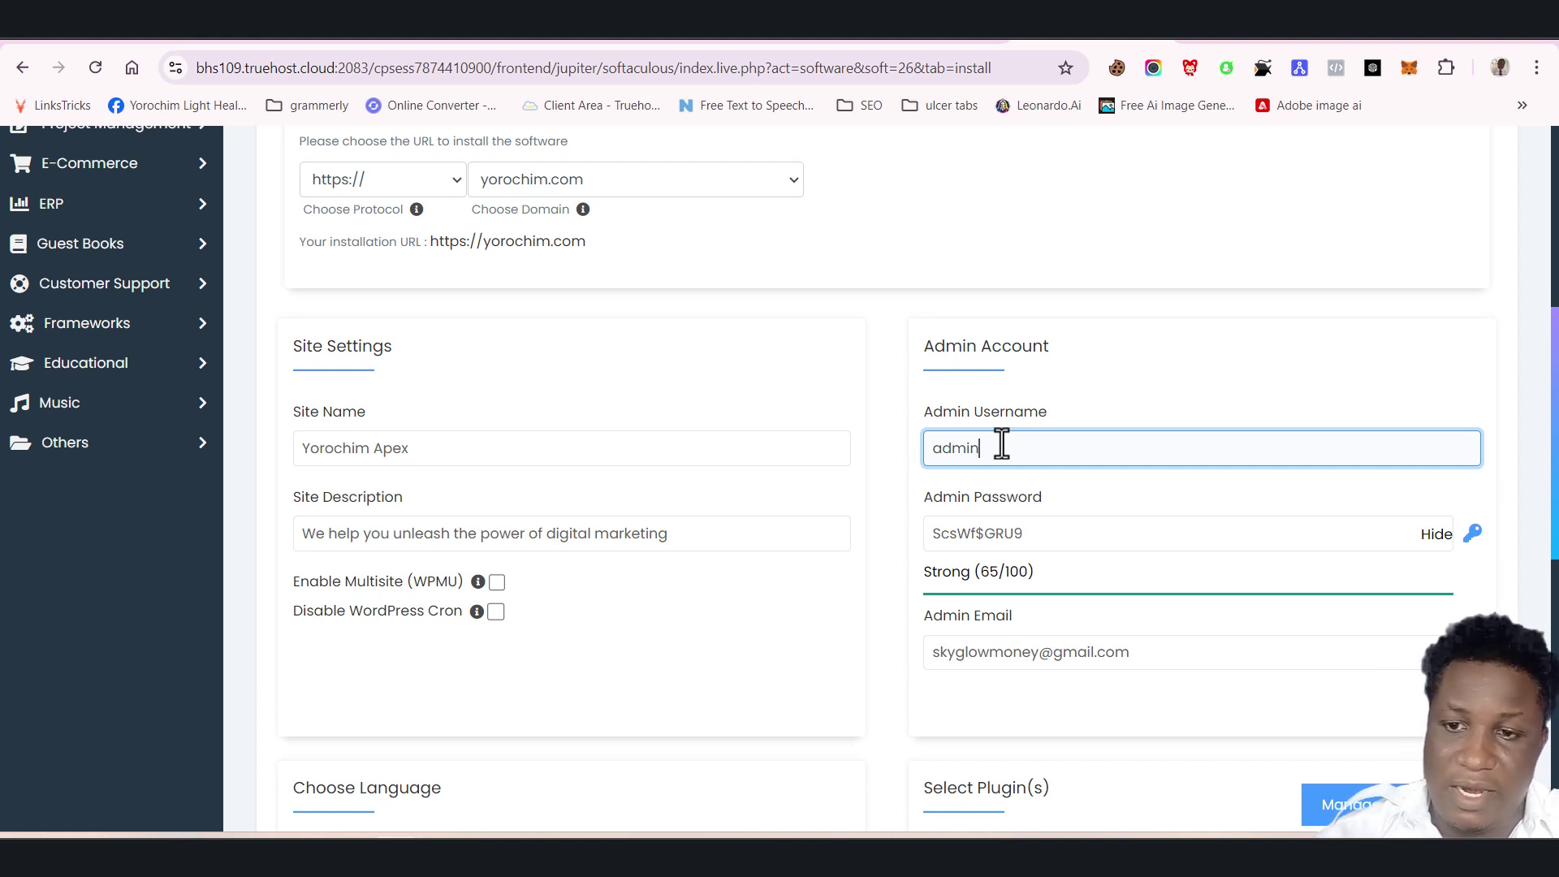
pyautogui.press('BackSpace')
pyautogui.press('BackSpace')
pyautogui.press('BackSpace')
pyautogui.press('BackSpace')
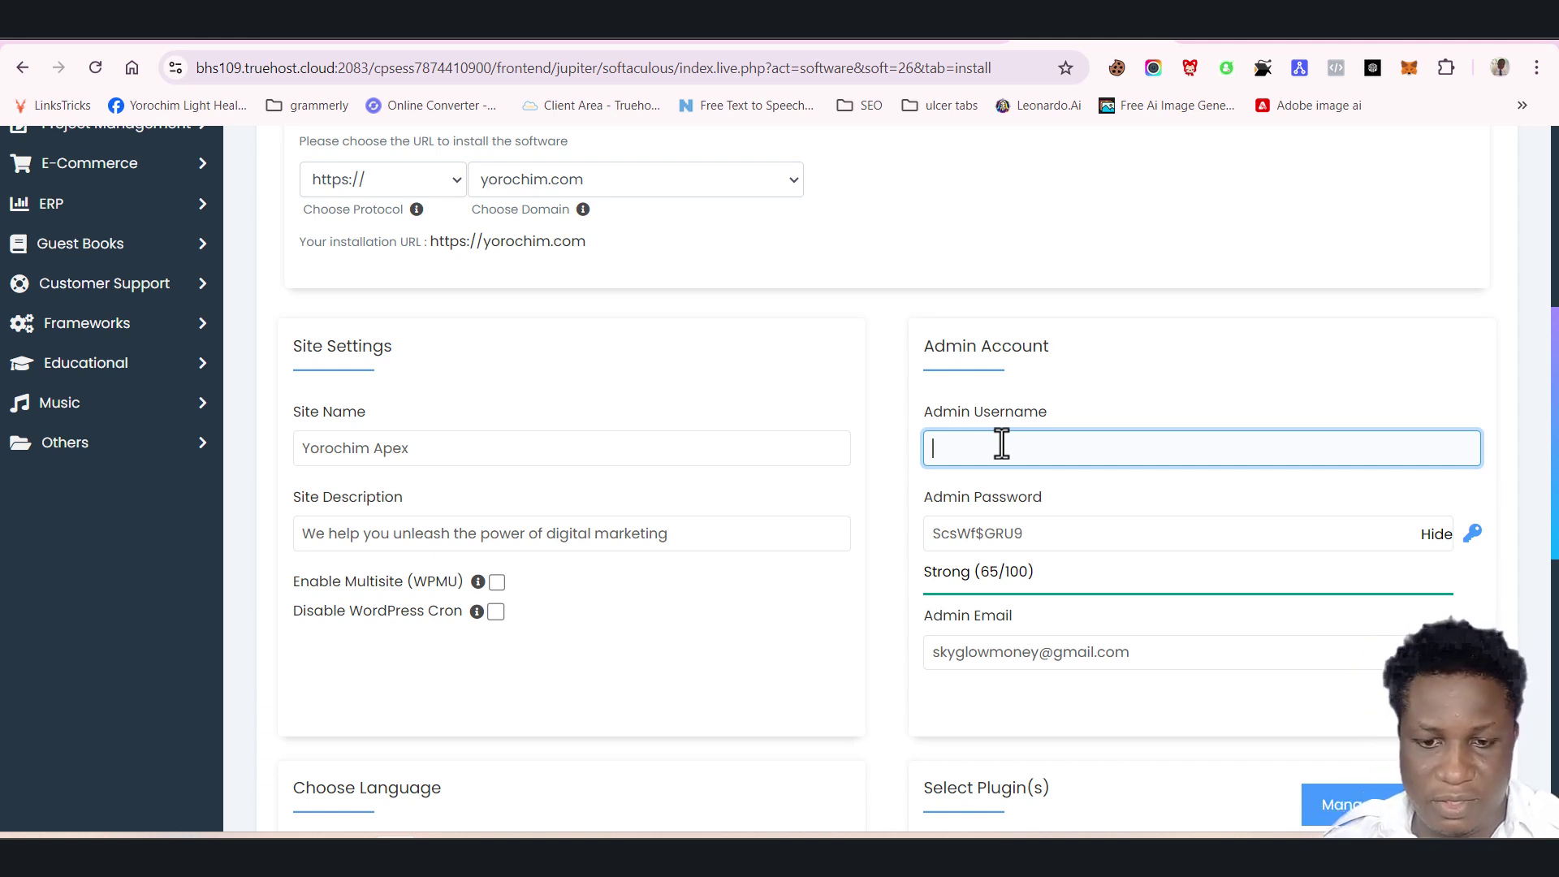
pyautogui.moveTo(455, 445); pyautogui.dragTo(289, 460)
pyautogui.click(947, 452)
pyautogui.write('Apexadmin')
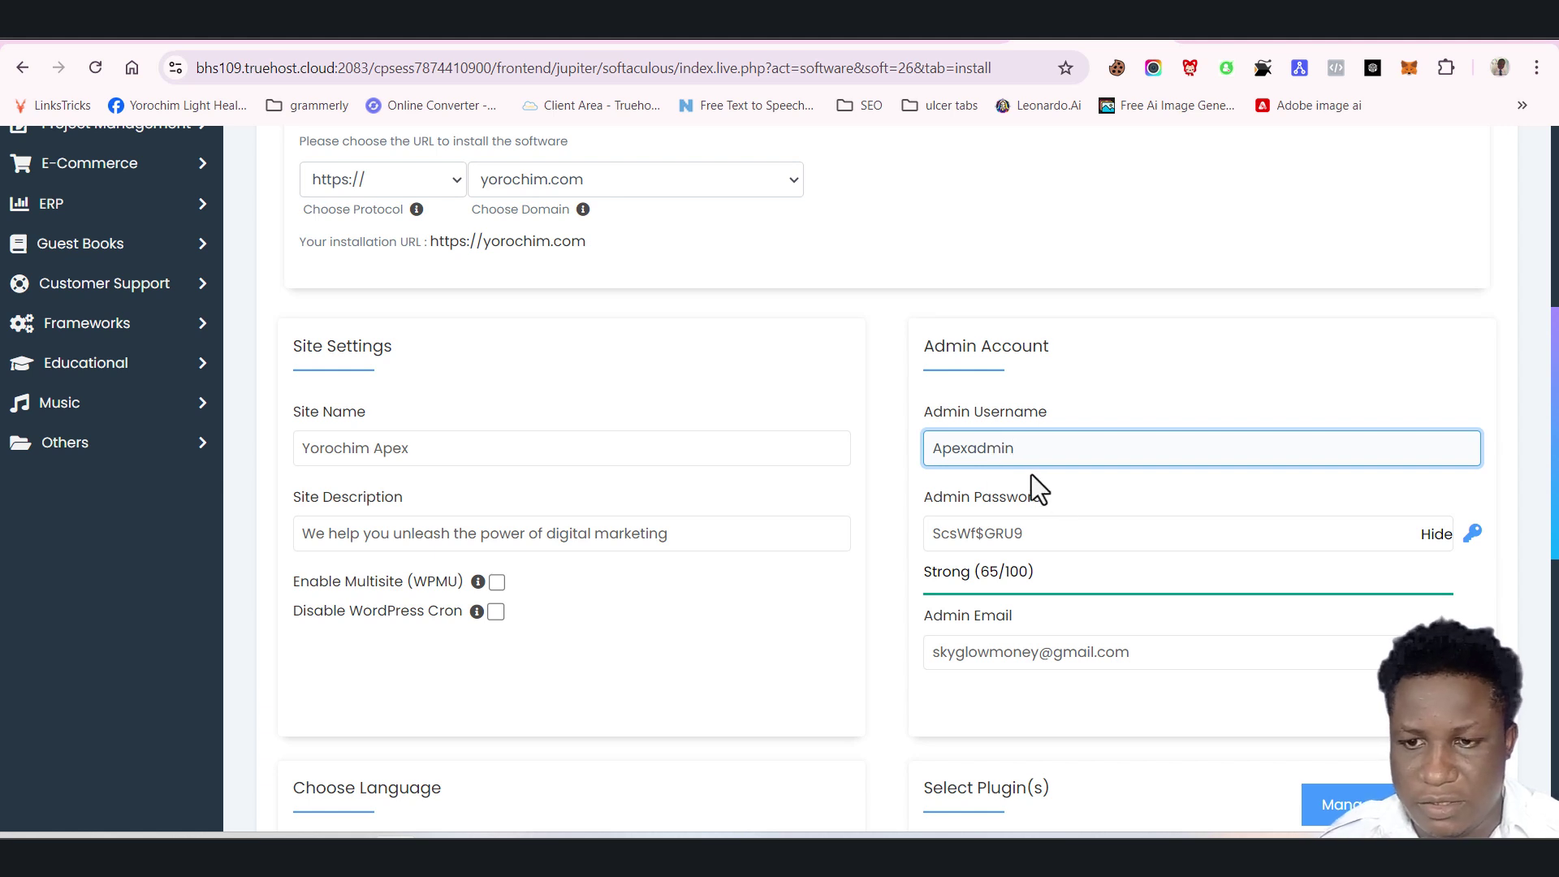
# Copy the new admin username from the Admin Account section
pyautogui.moveTo(1044, 455); pyautogui.dragTo(928, 452)
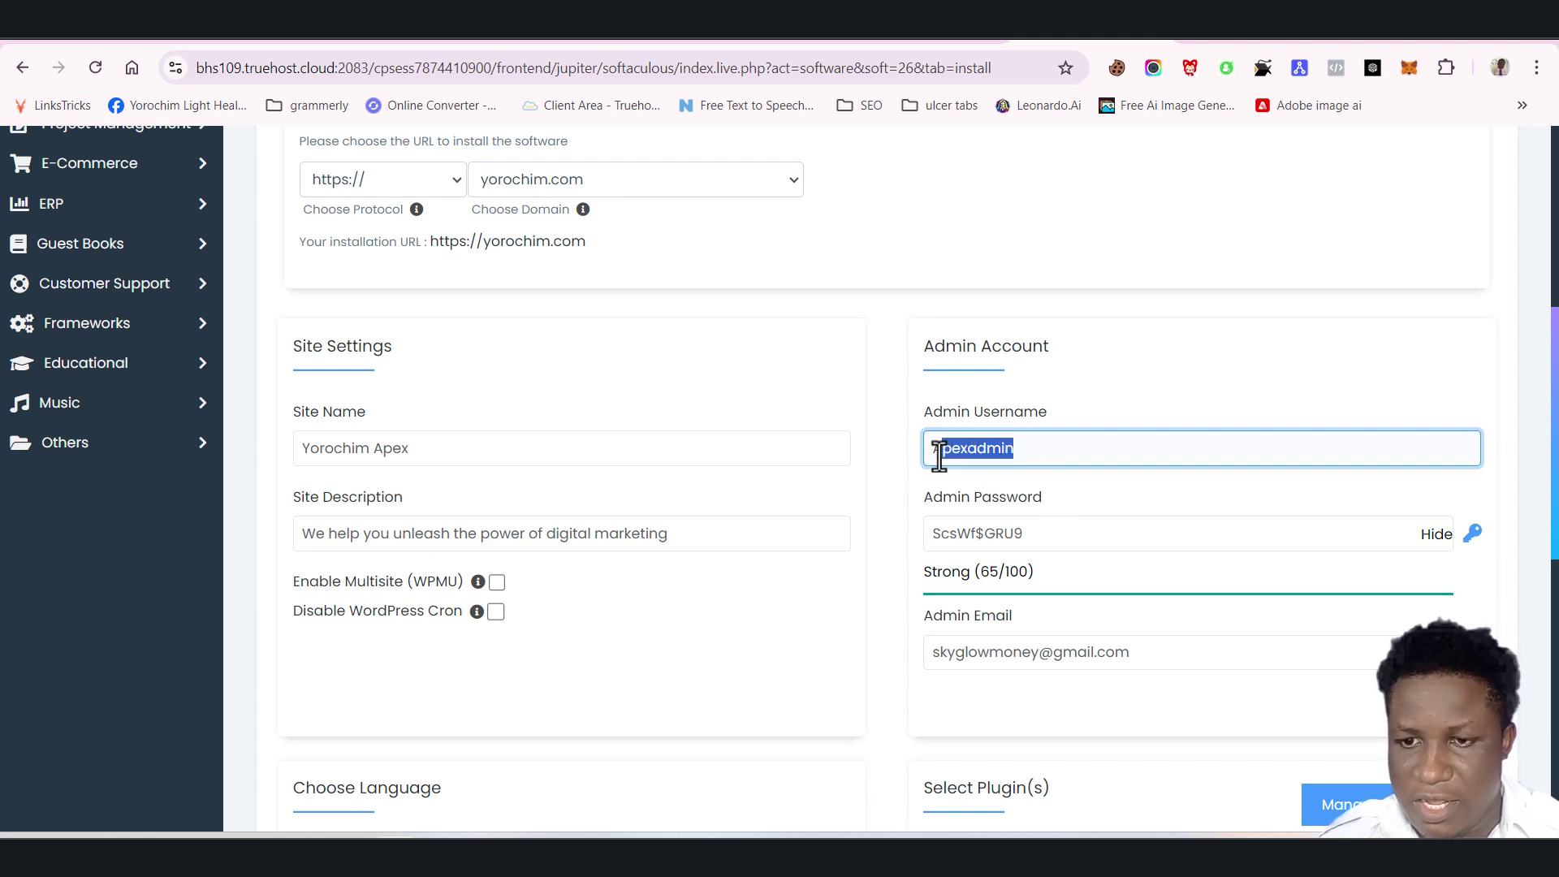
pyautogui.rightClick(972, 455)
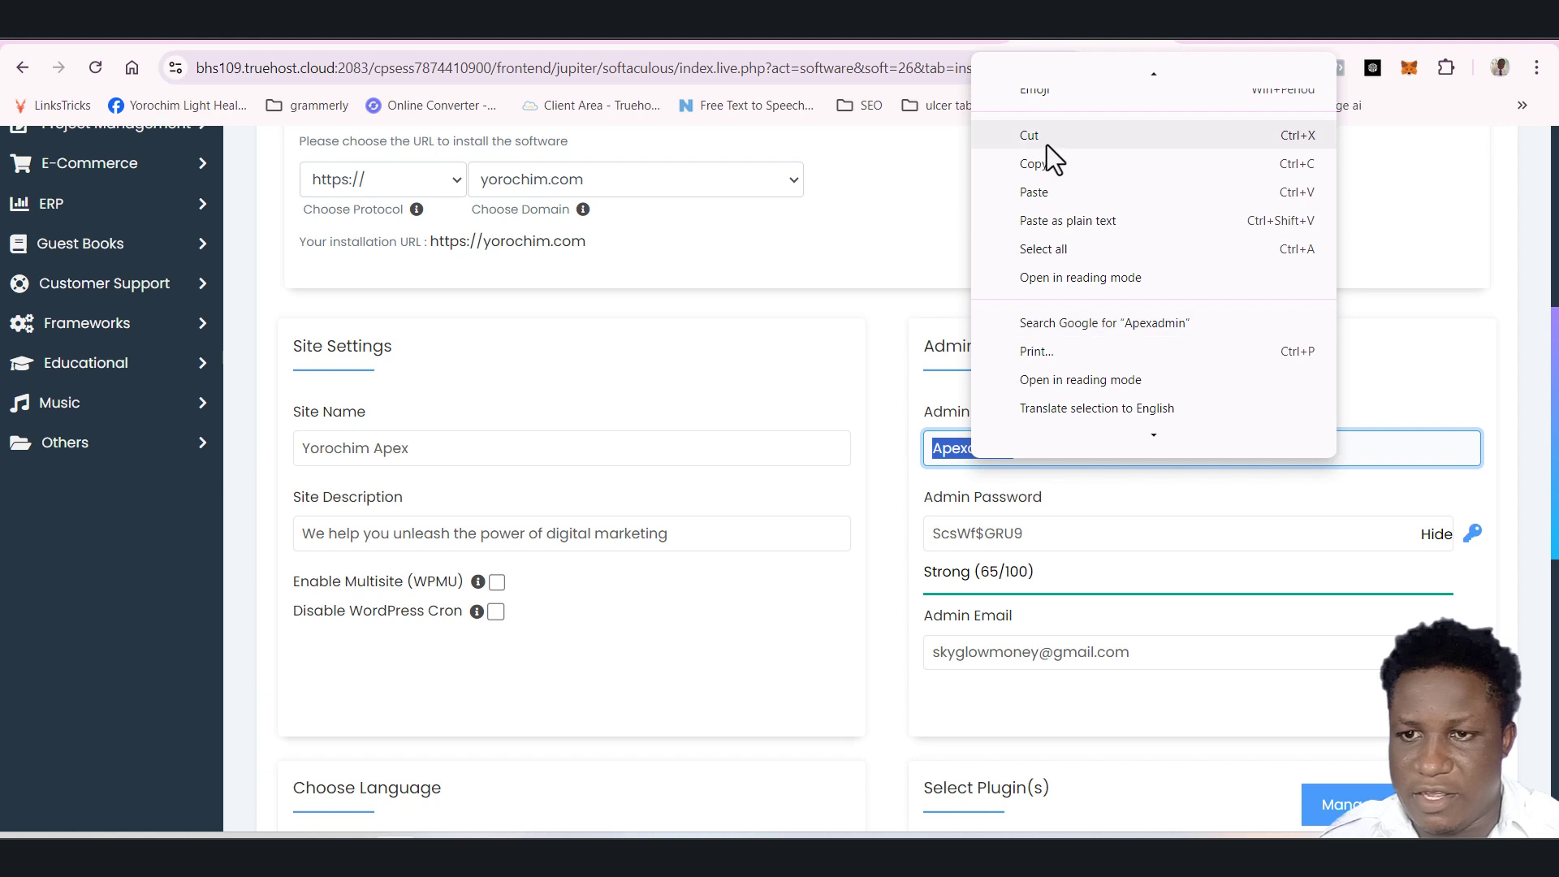
pyautogui.click(1046, 166)
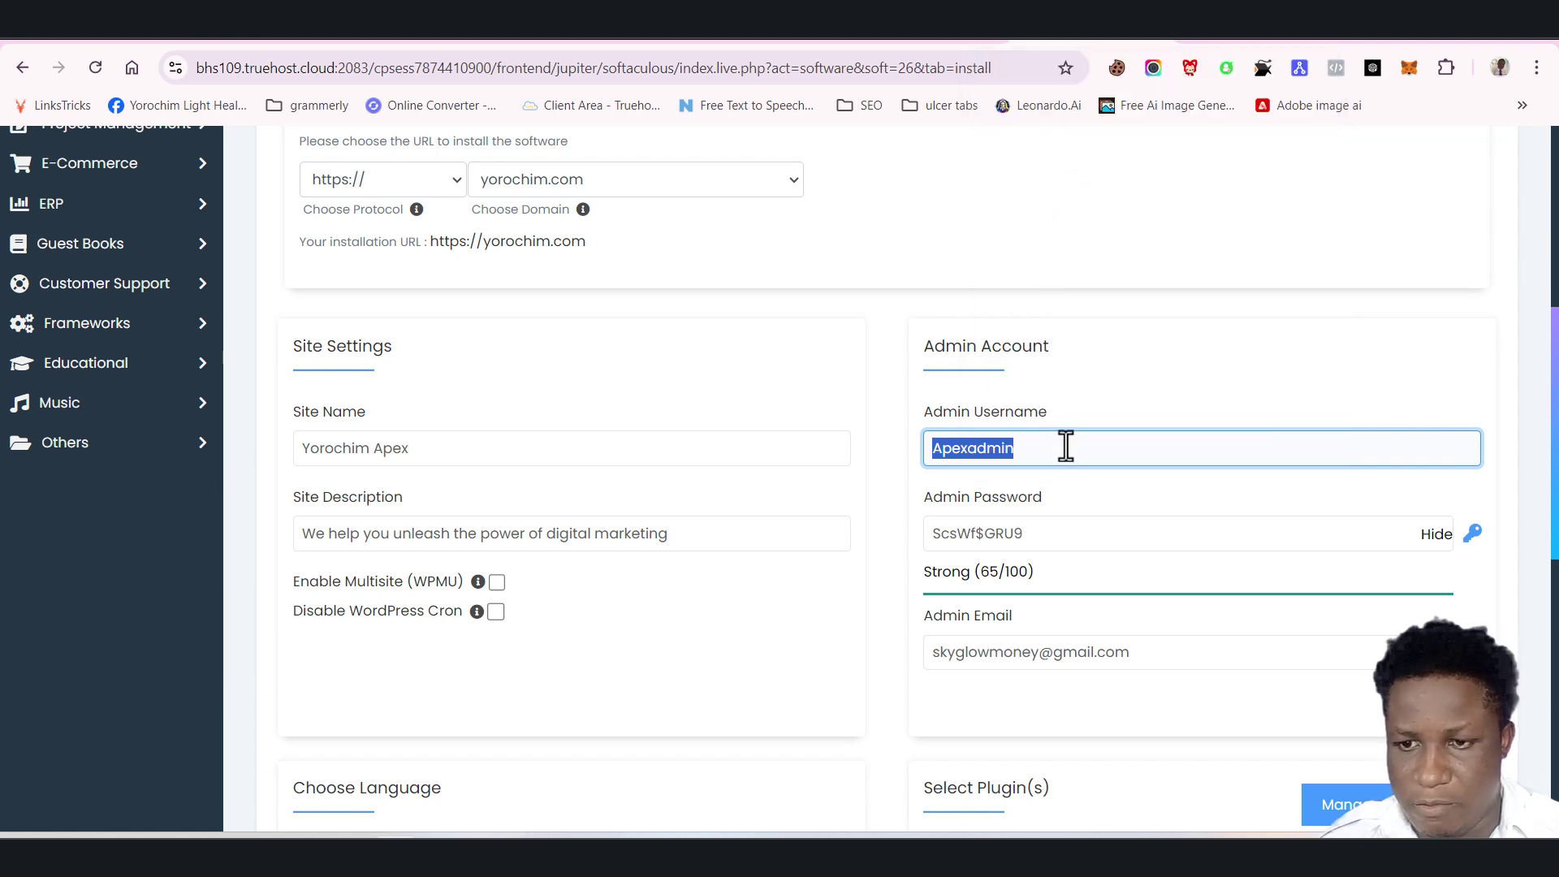
pyautogui.click(1059, 448)
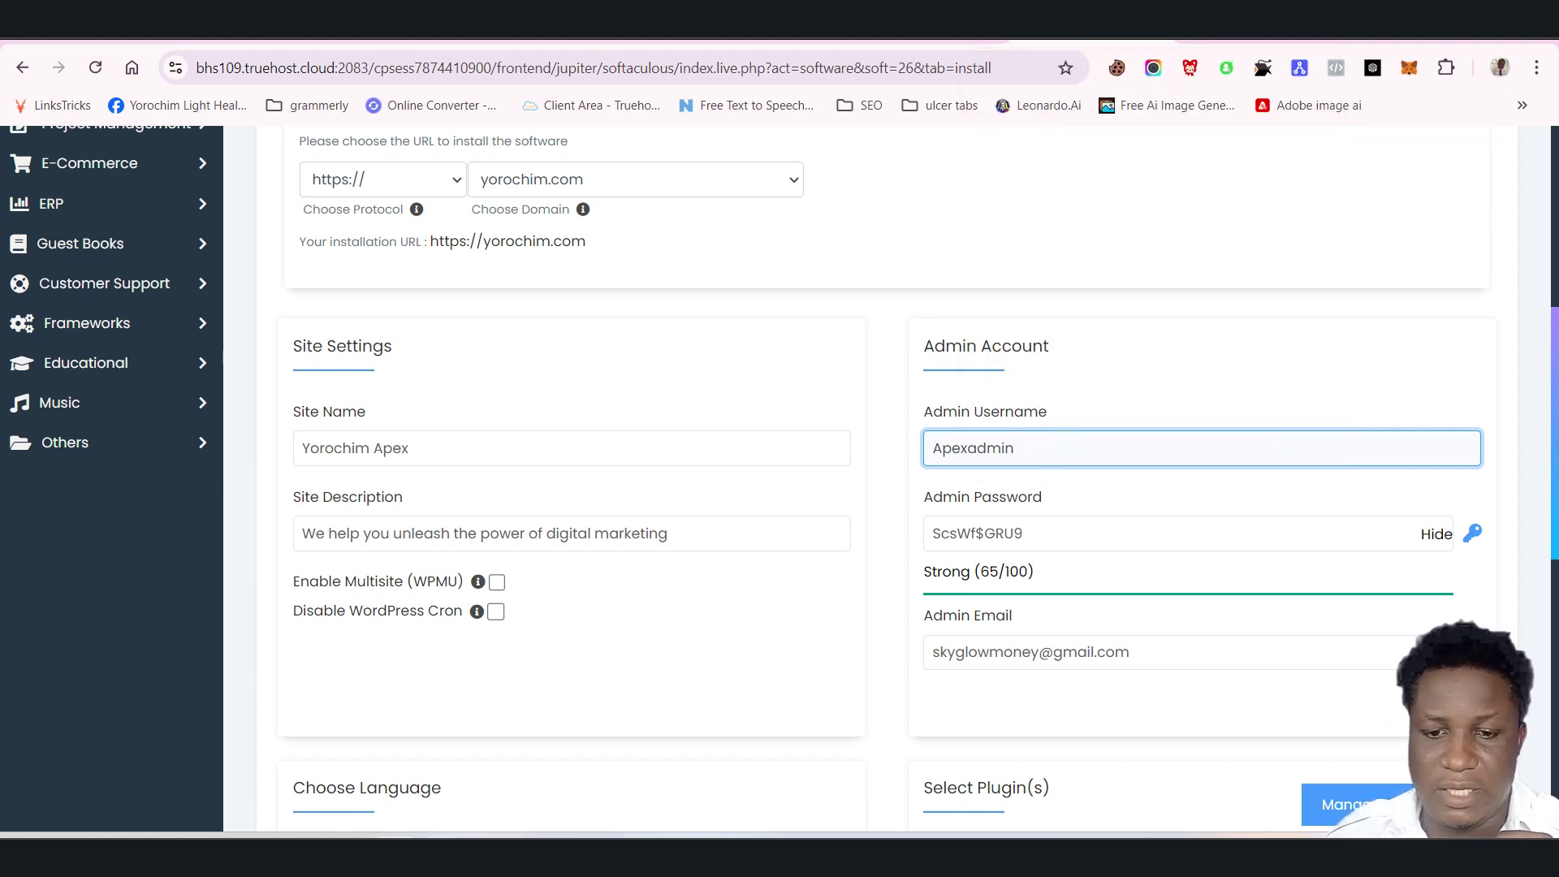
# Switch to Notepad, clear all of its text, and write the heading "wordpress login details" followed by a blank line
pyautogui.hotkey('alt', 'Tab')
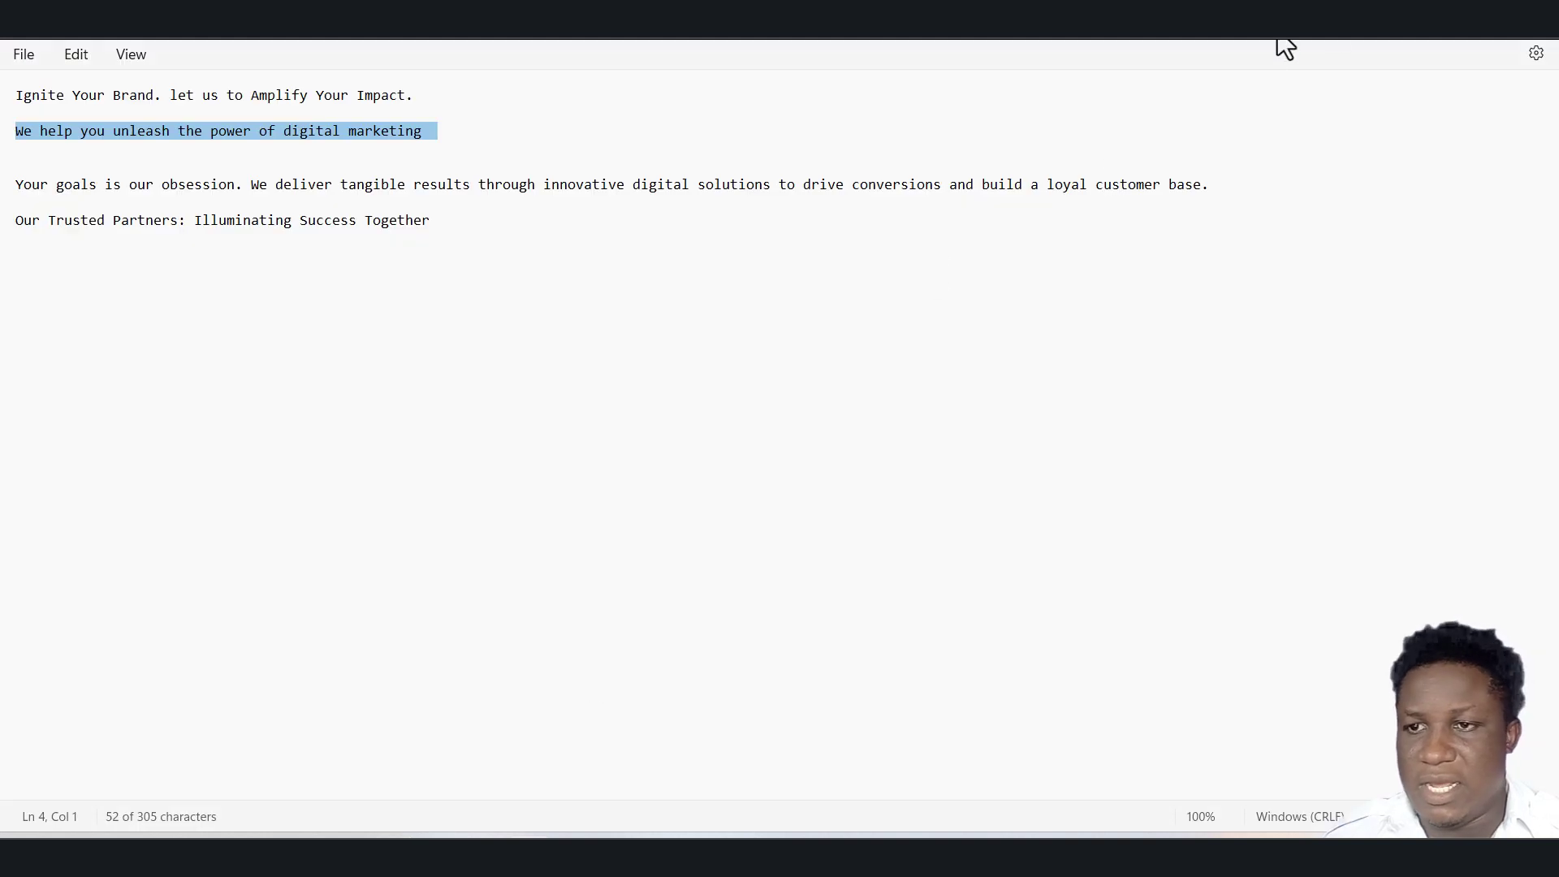
pyautogui.hotkey('ctrl', 'a')
pyautogui.press('BackSpace')
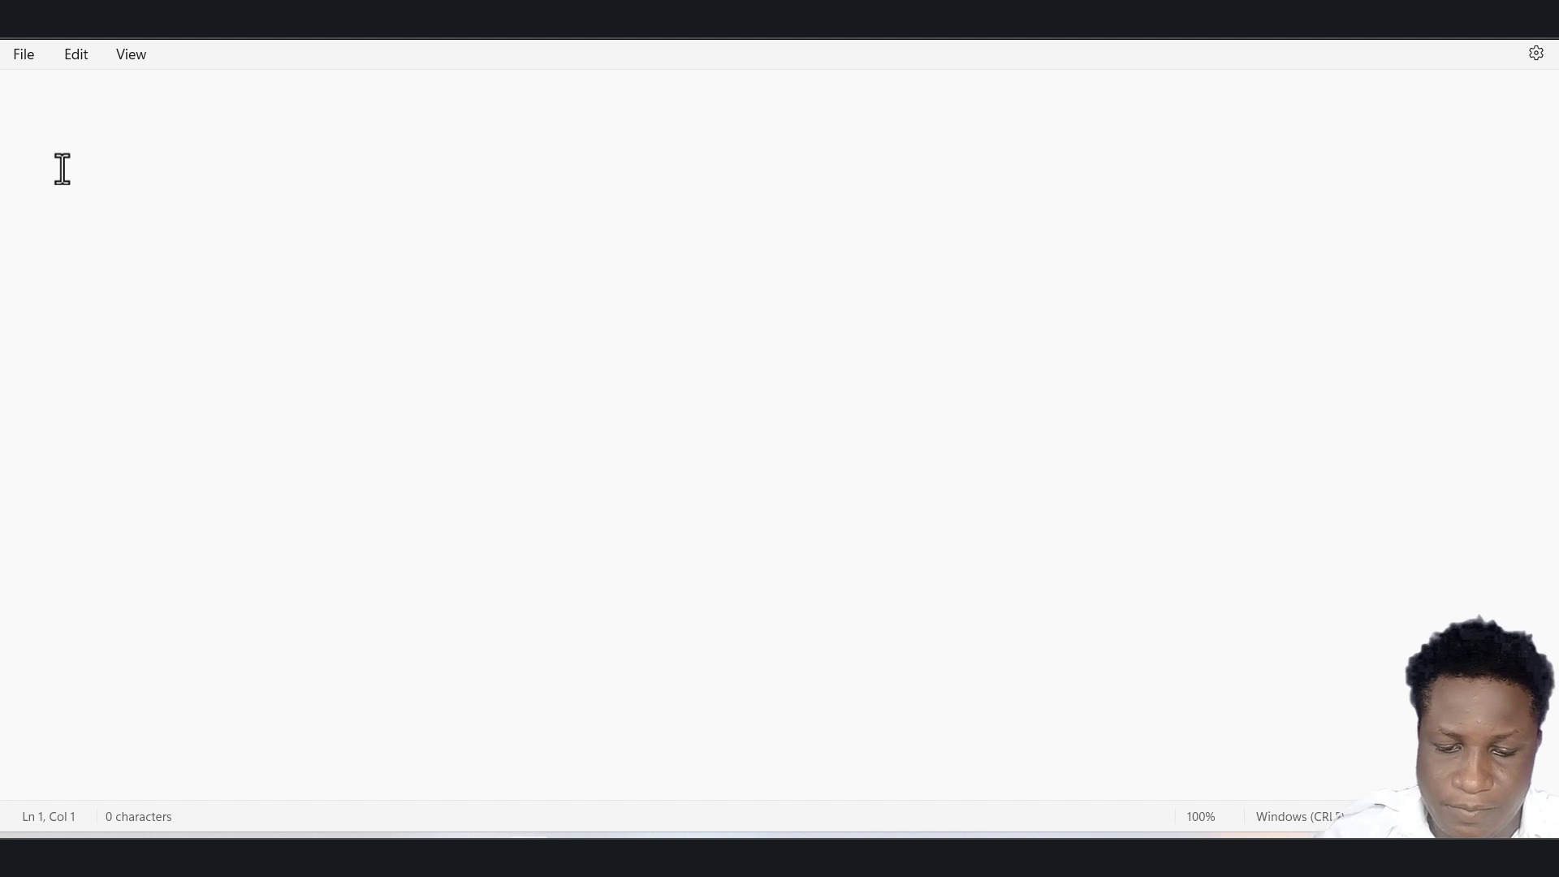
pyautogui.write('wordpress login details')
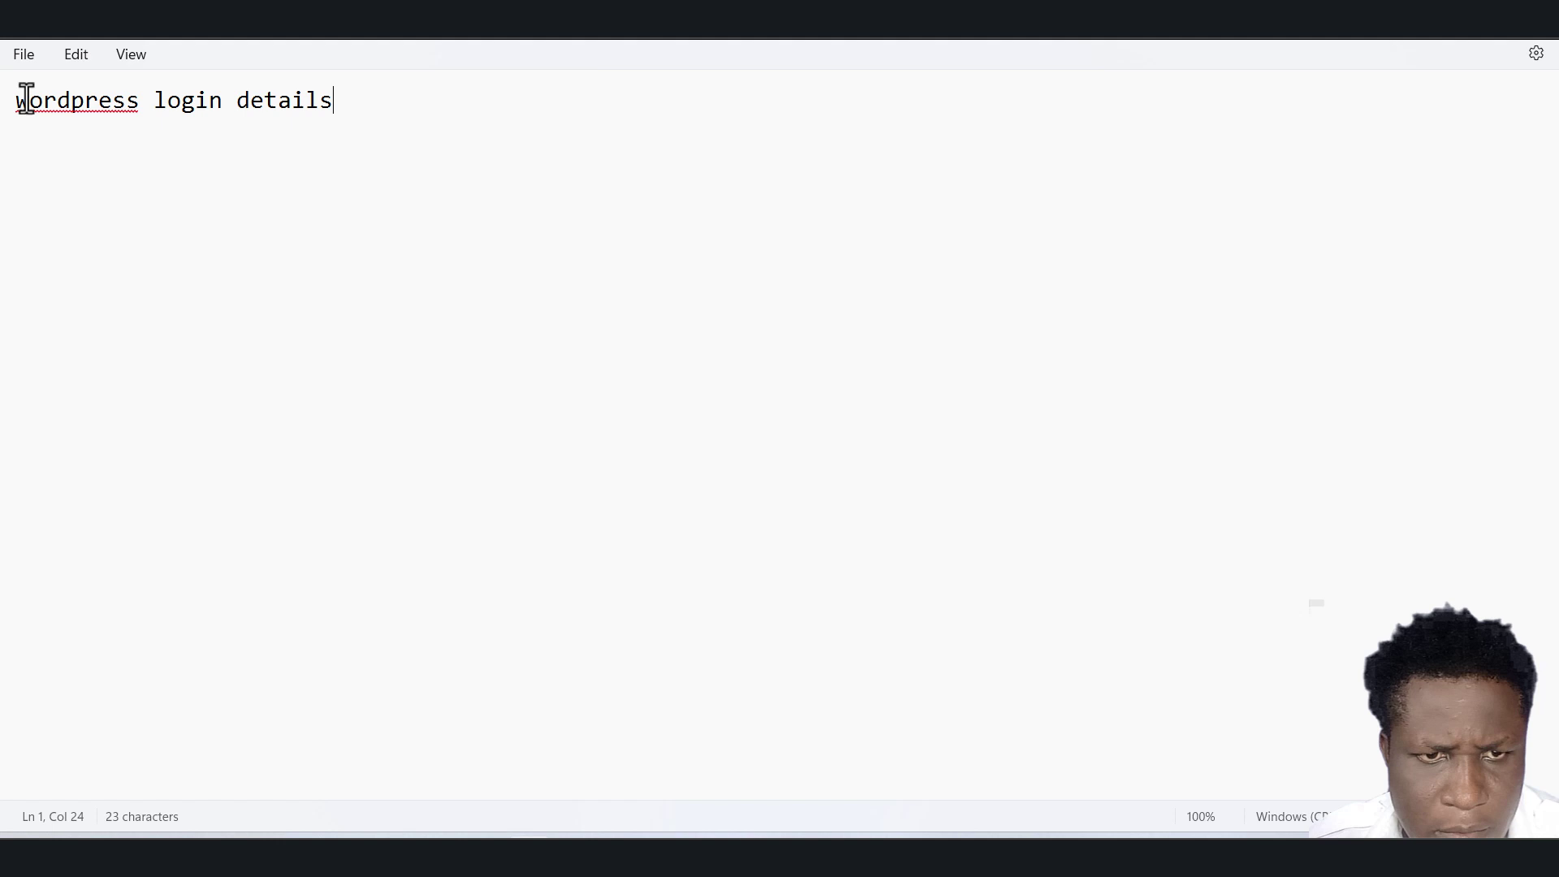
pyautogui.click(27, 98)
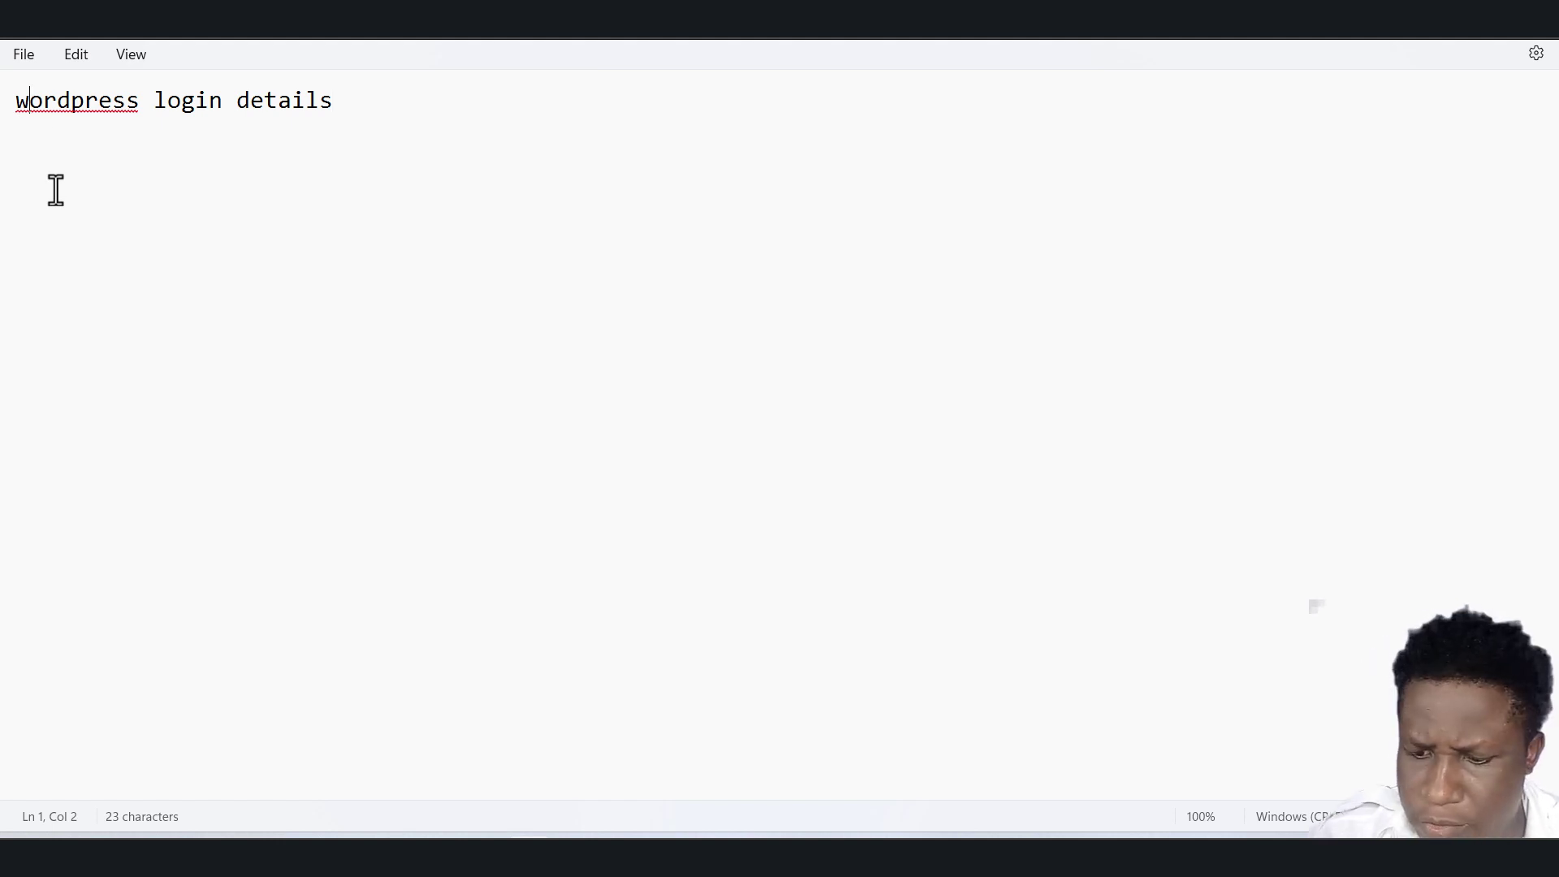
pyautogui.press('BackSpace')
pyautogui.write('w')
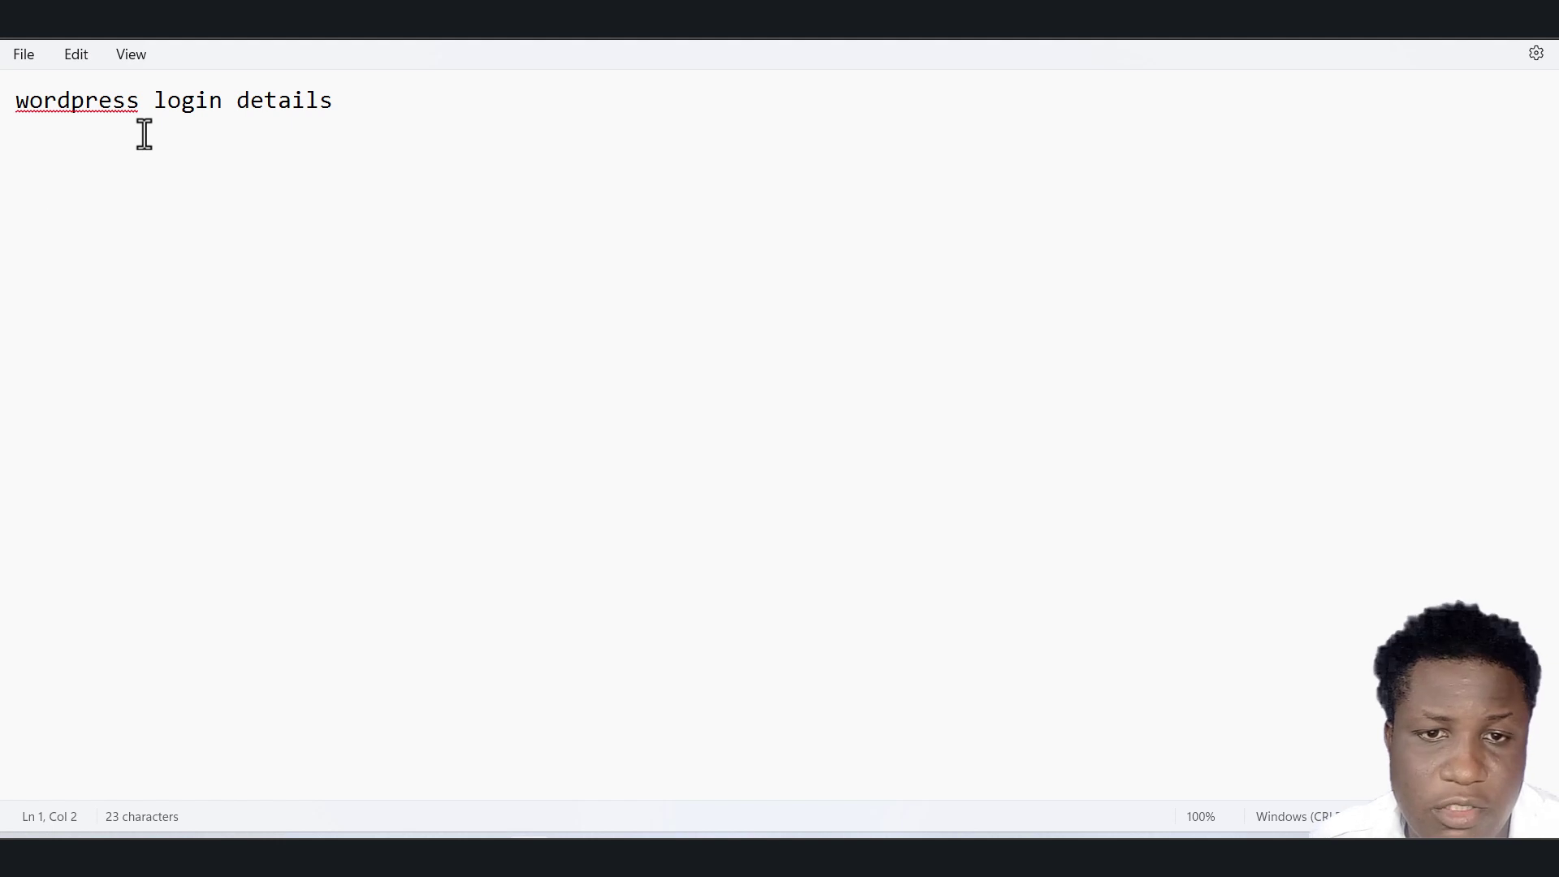
pyautogui.click(354, 102)
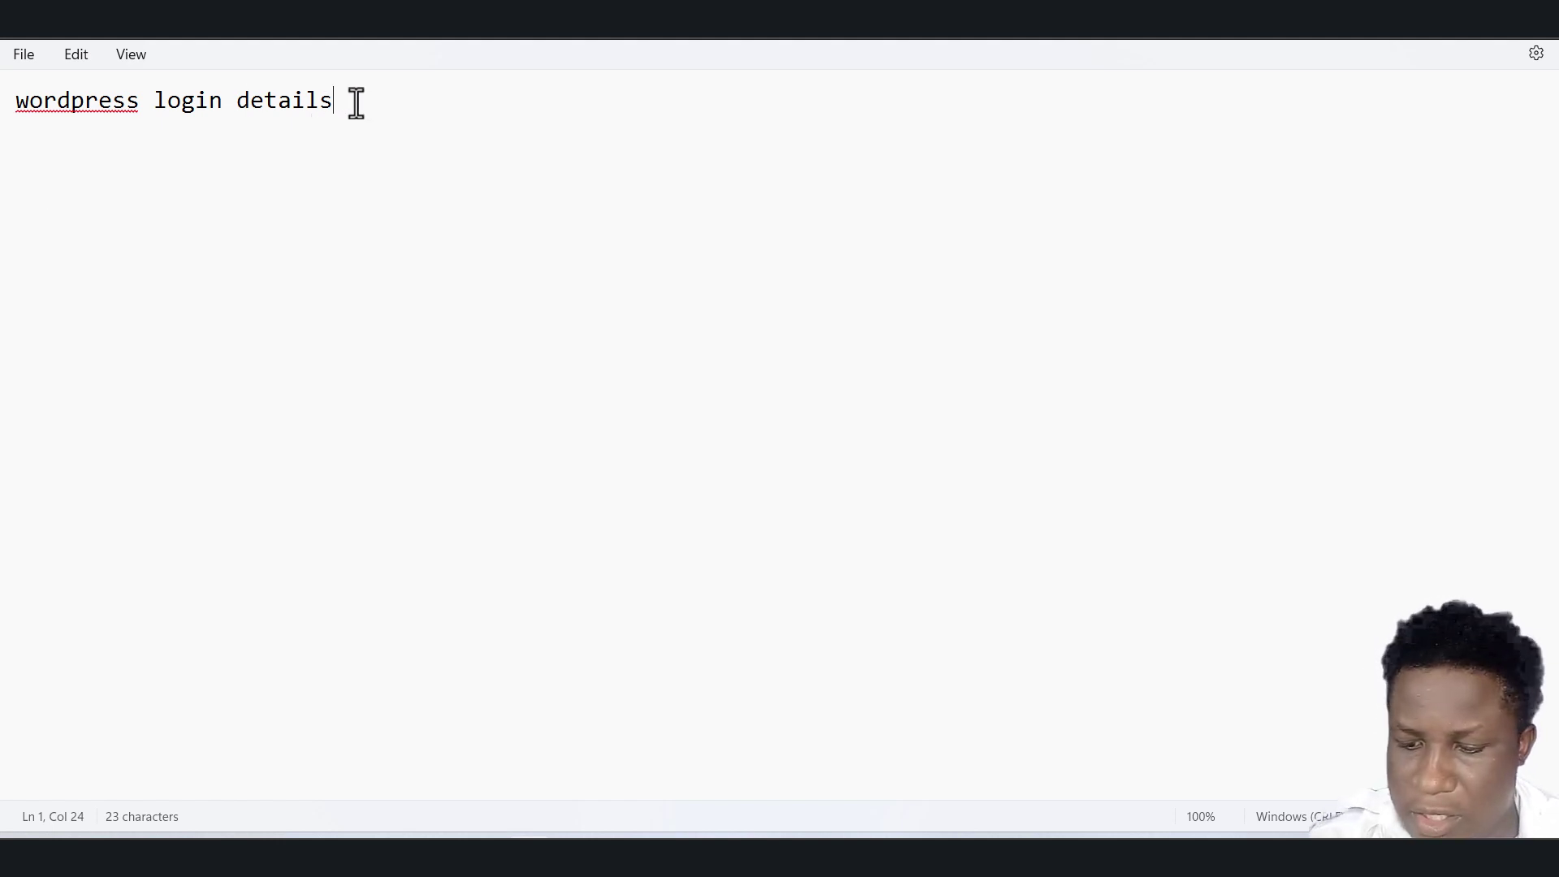
pyautogui.press('Return')
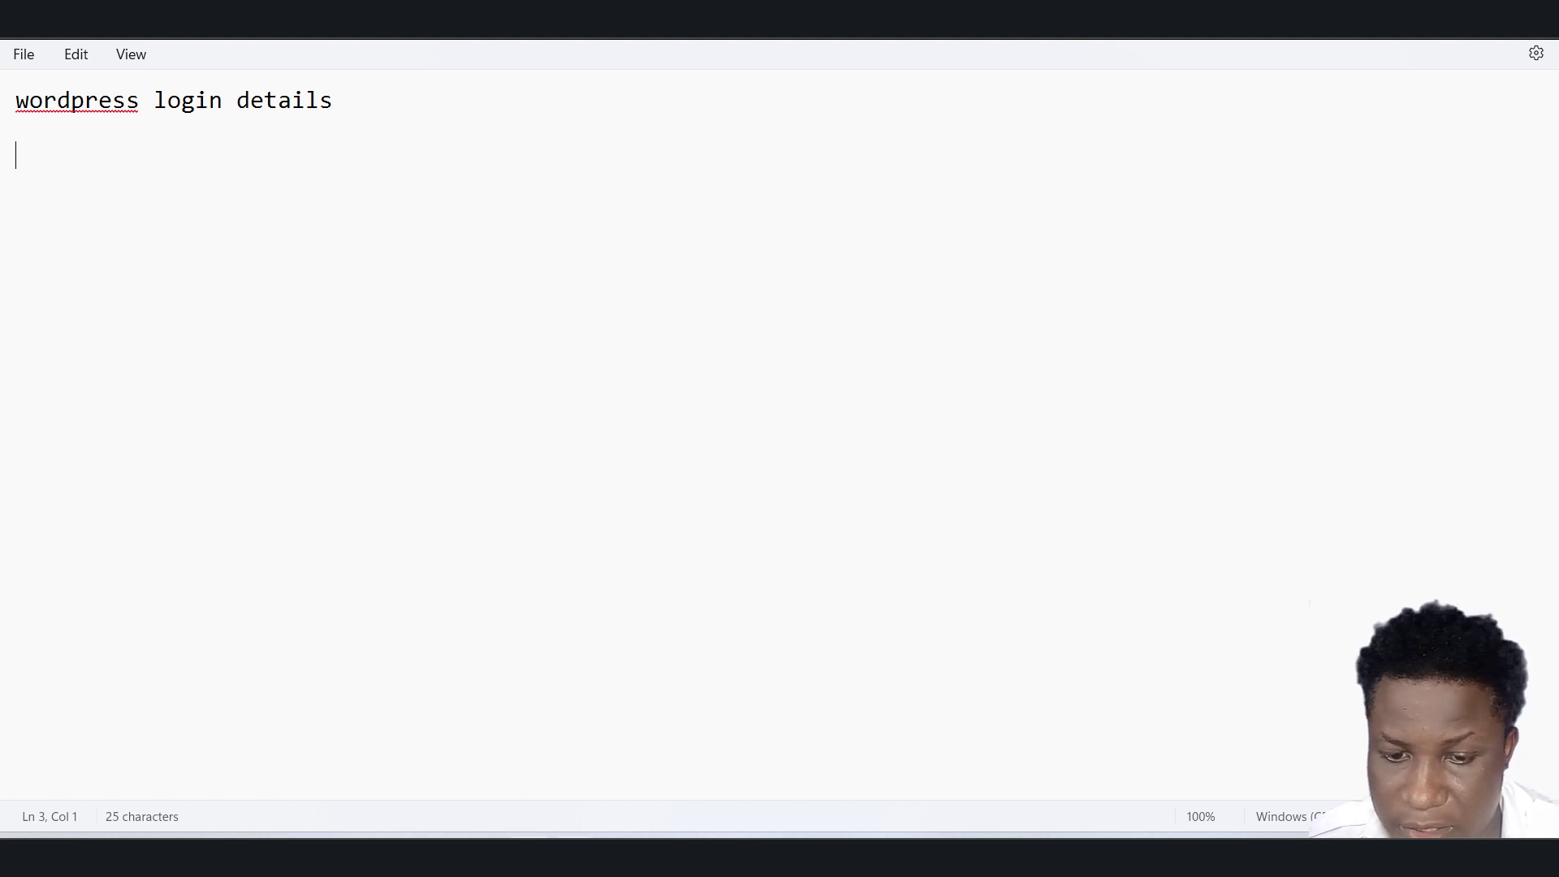
# Copy the admin username from the Softaculous page in Chrome and record it in Notepad as "username= Apexadmin"
pyautogui.hotkey('alt', 'Tab')
pyautogui.moveTo(1047, 446); pyautogui.dragTo(929, 464)
pyautogui.rightClick(975, 451)
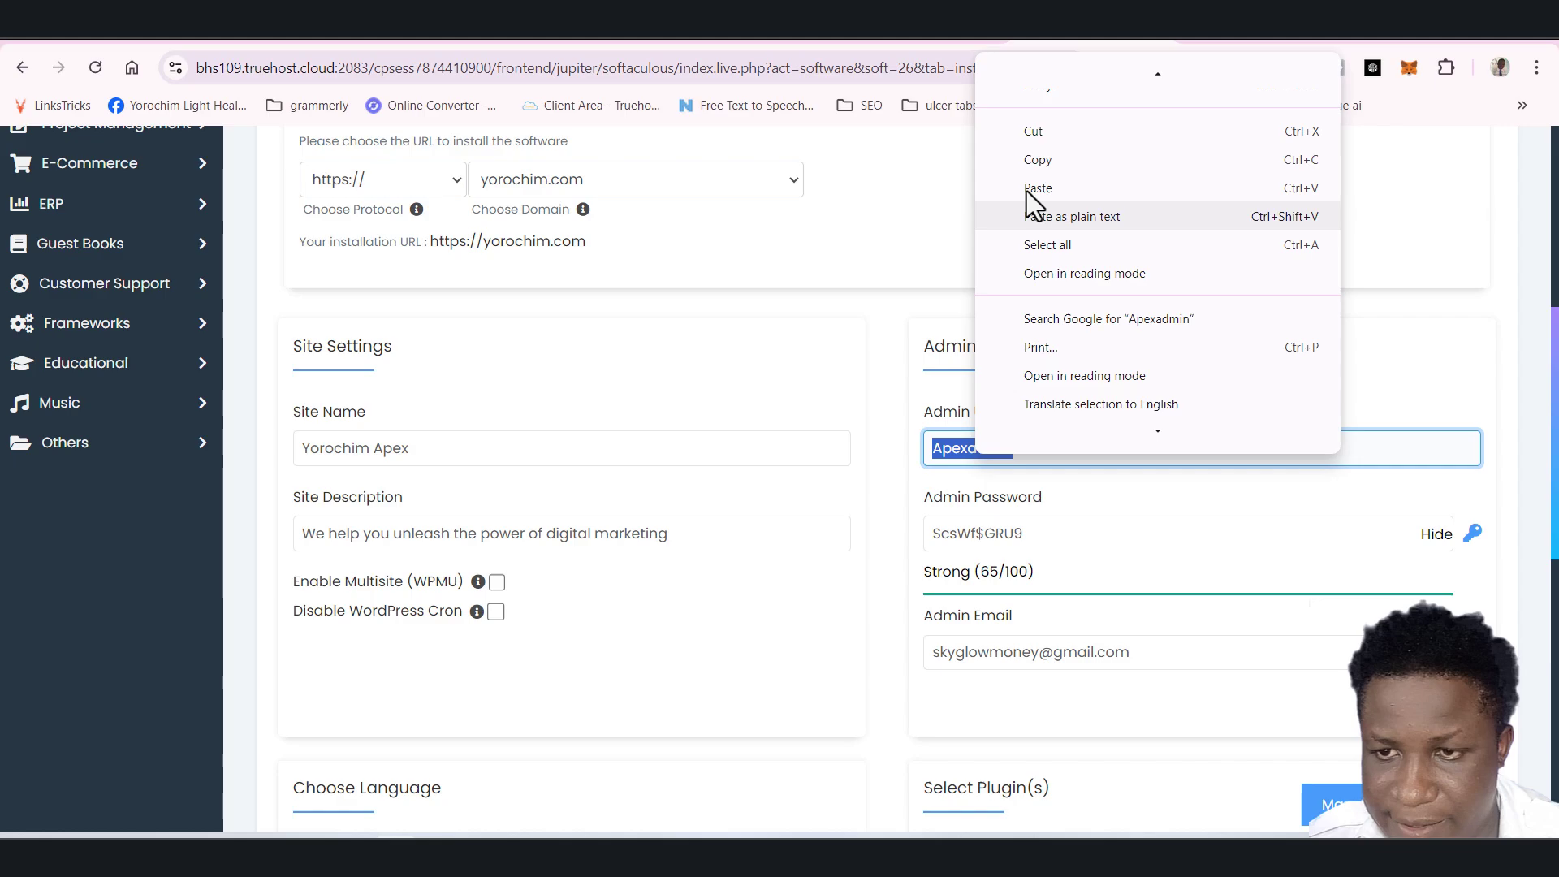
pyautogui.click(1041, 151)
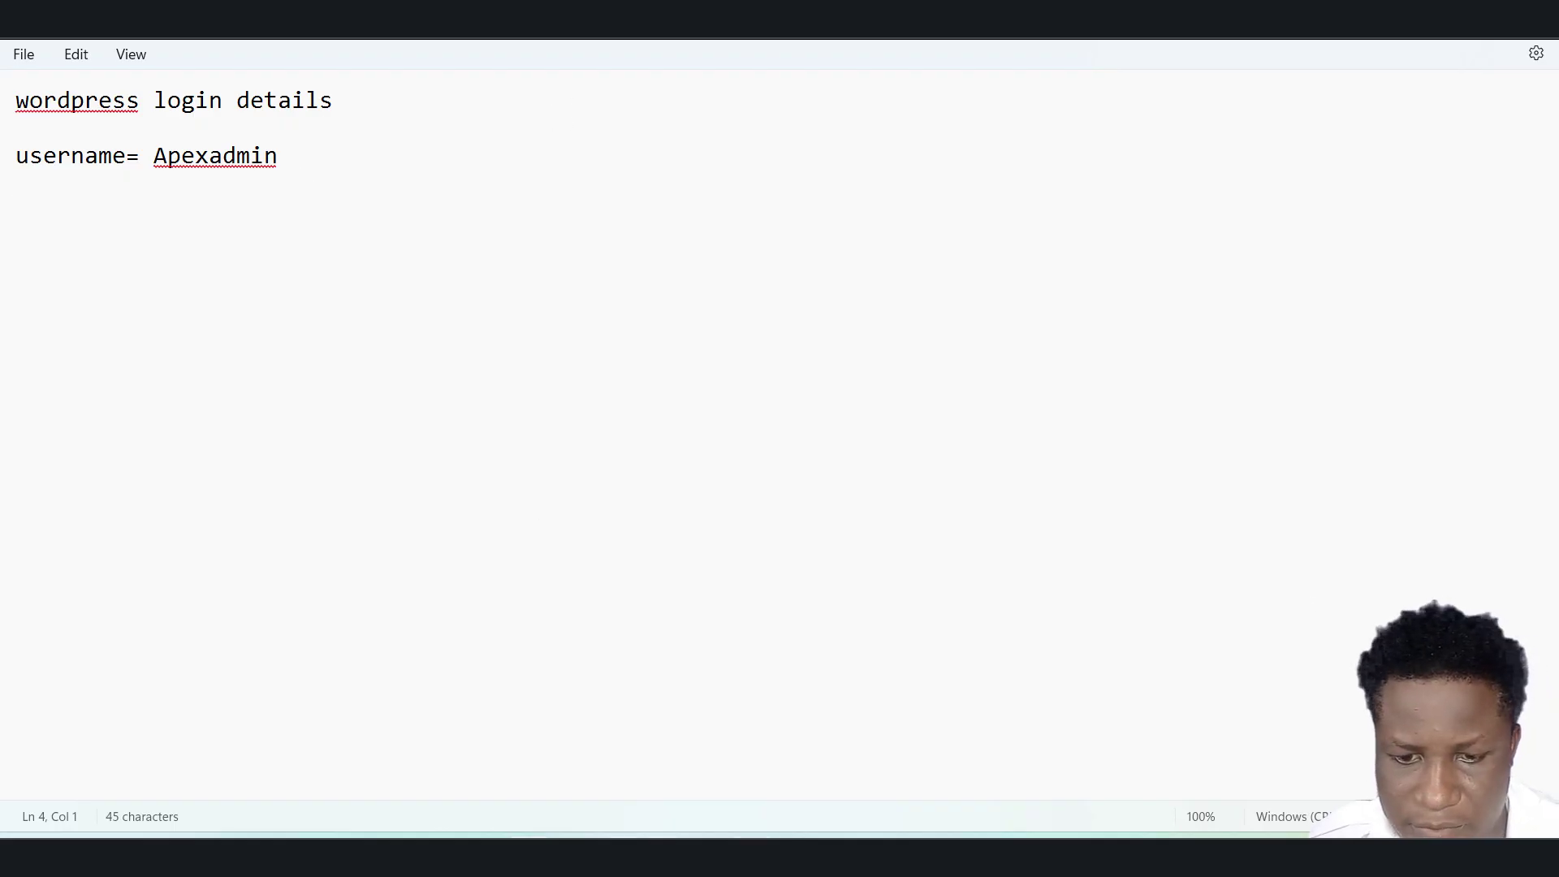
# Return to Softaculous in Chrome, replace the generated admin password with a new one, and record it in the Notepad login details
pyautogui.hotkey('alt', 'Tab')
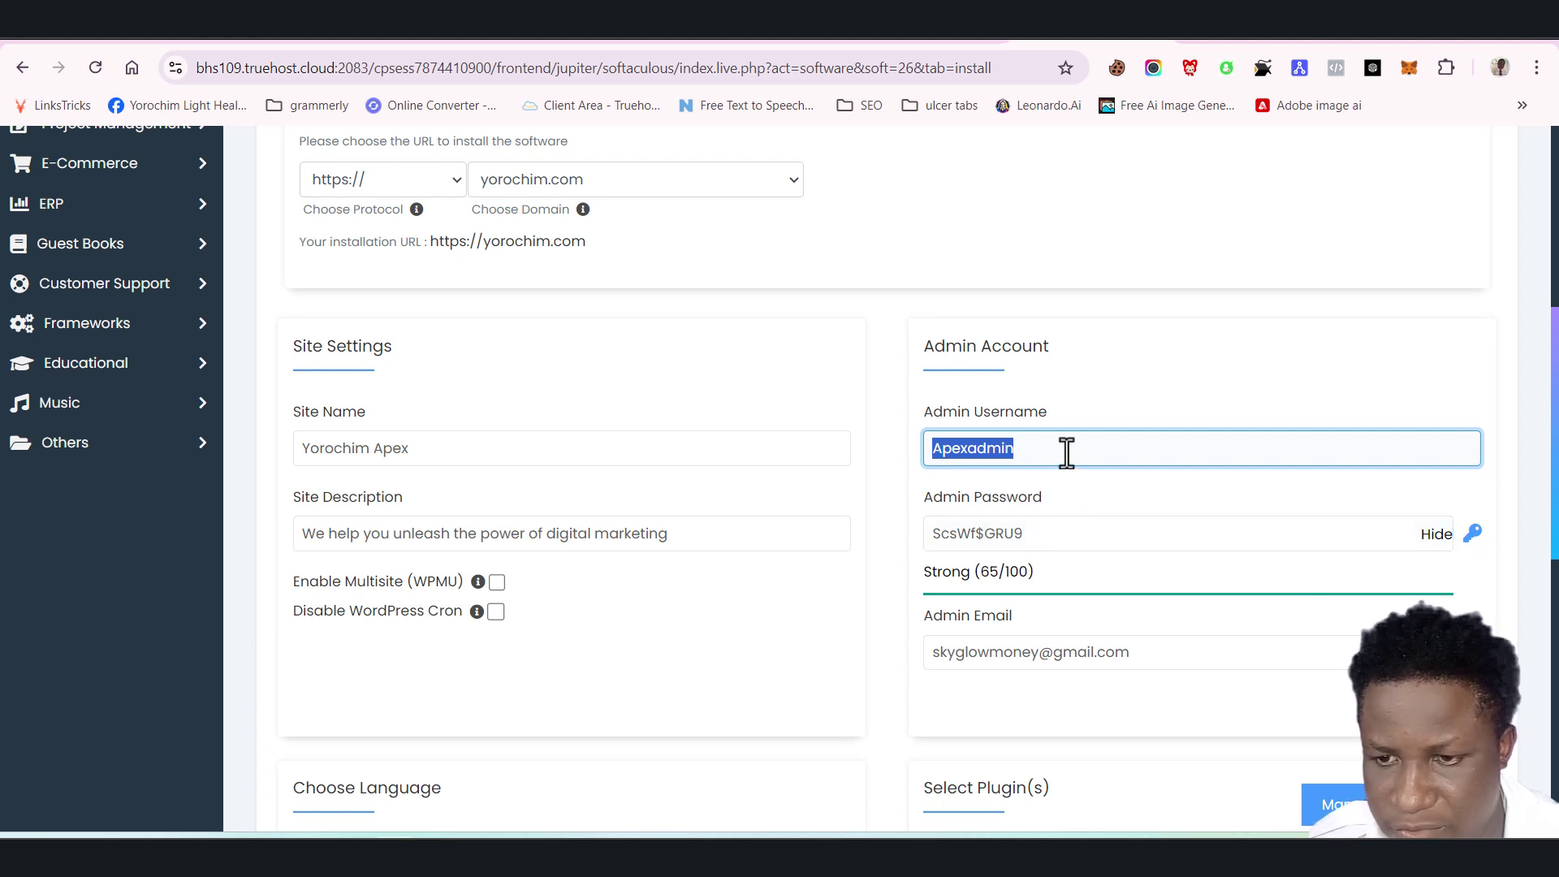
pyautogui.click(1031, 447)
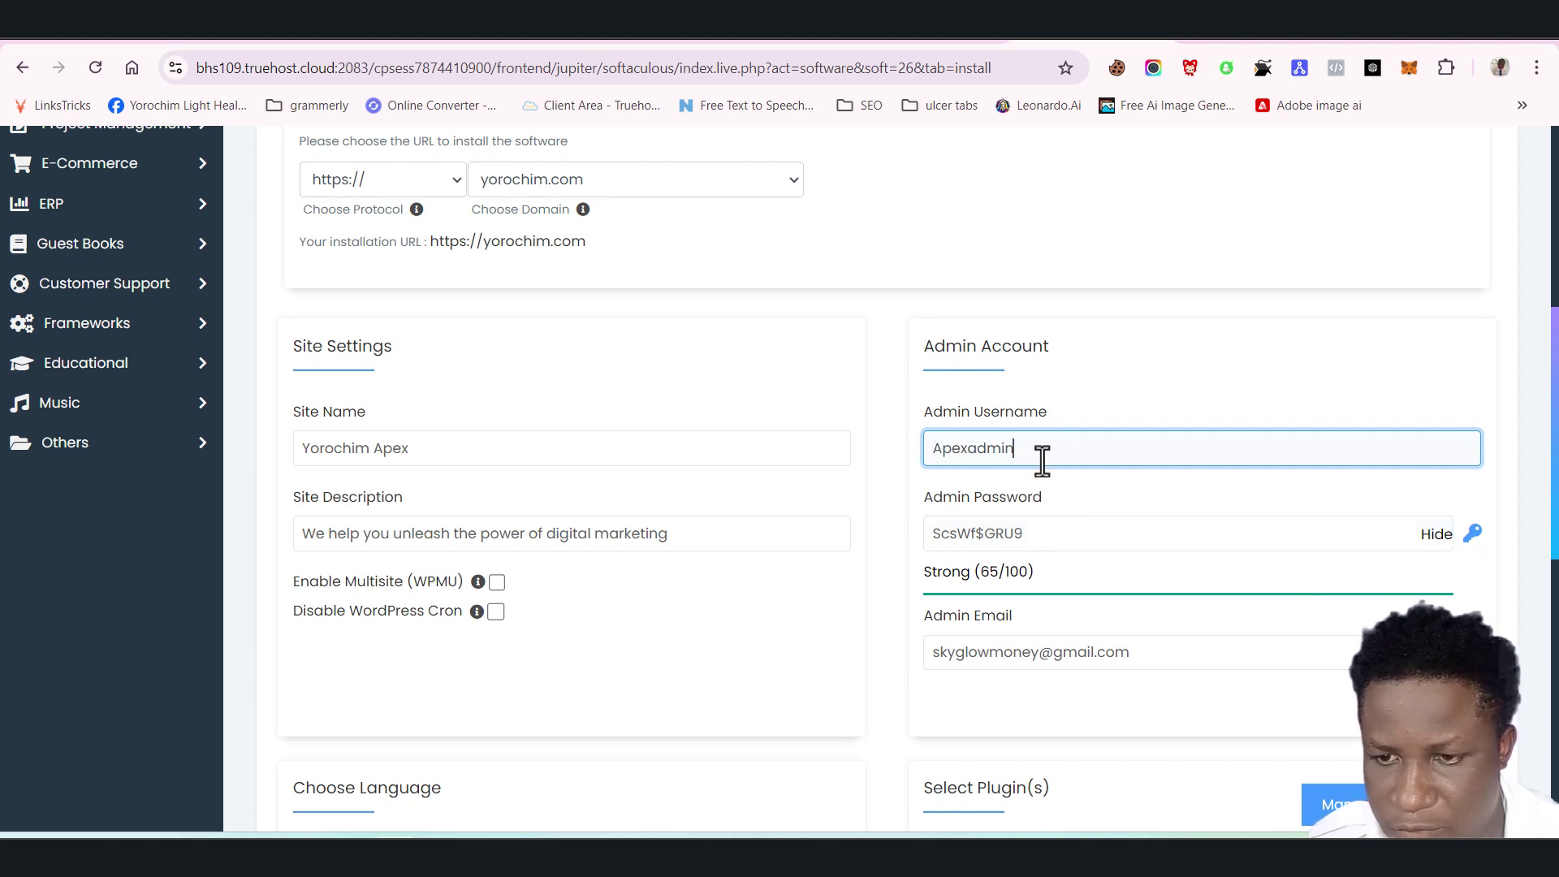
pyautogui.click(1071, 527)
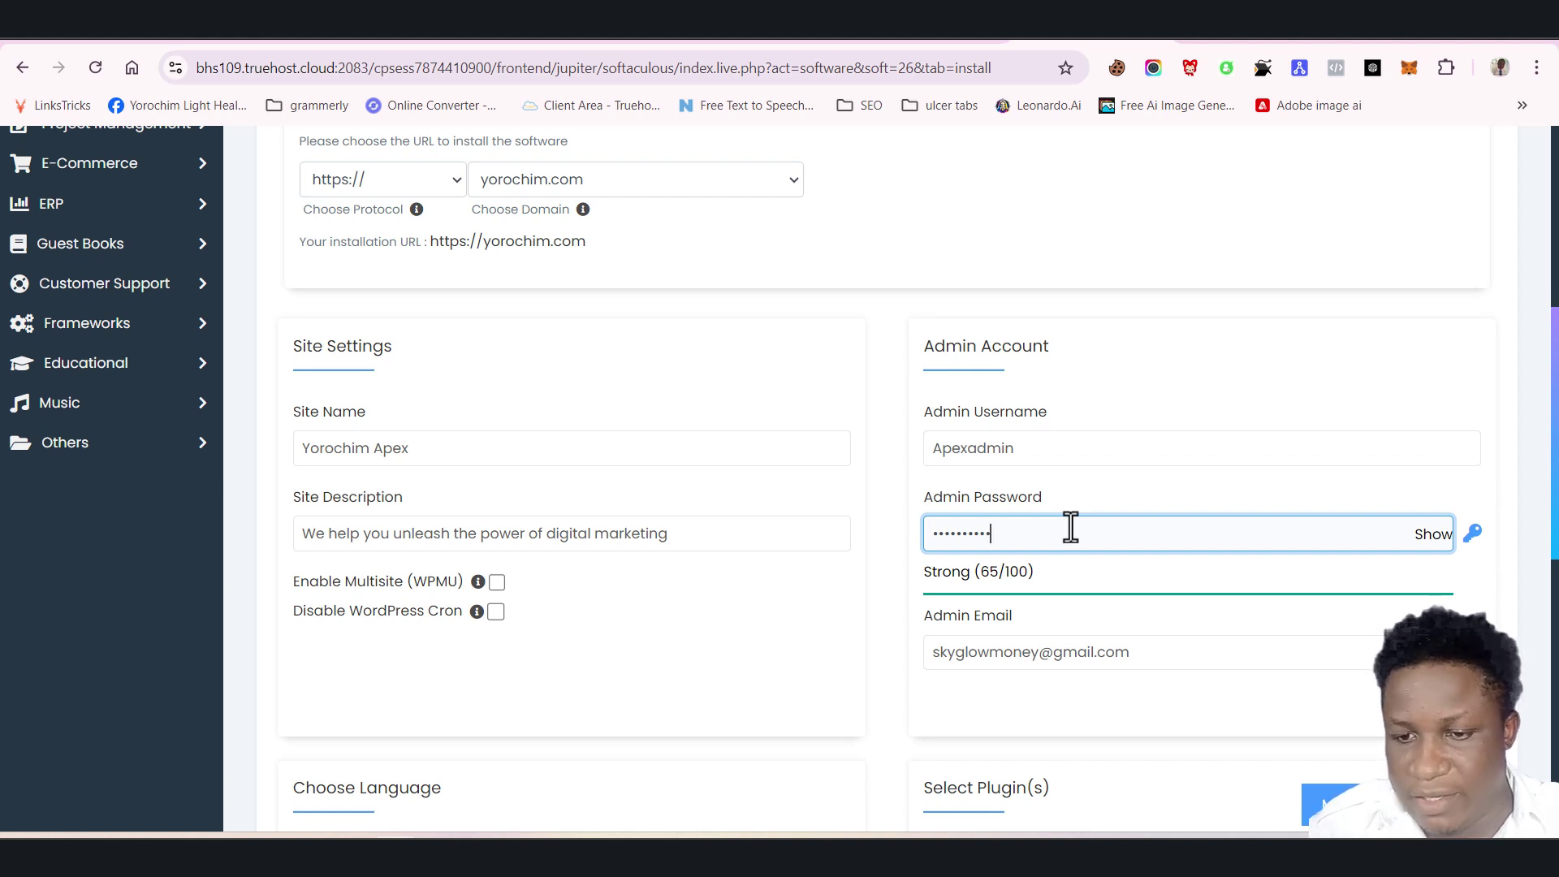
pyautogui.press('BackSpace')
pyautogui.press('BackSpace')
pyautogui.press('BackSpace')
pyautogui.press('BackSpace')
pyautogui.press('BackSpace')
pyautogui.press('BackSpace')
pyautogui.press('BackSpace')
pyautogui.press('BackSpace')
pyautogui.press('BackSpace')
pyautogui.press('BackSpace')
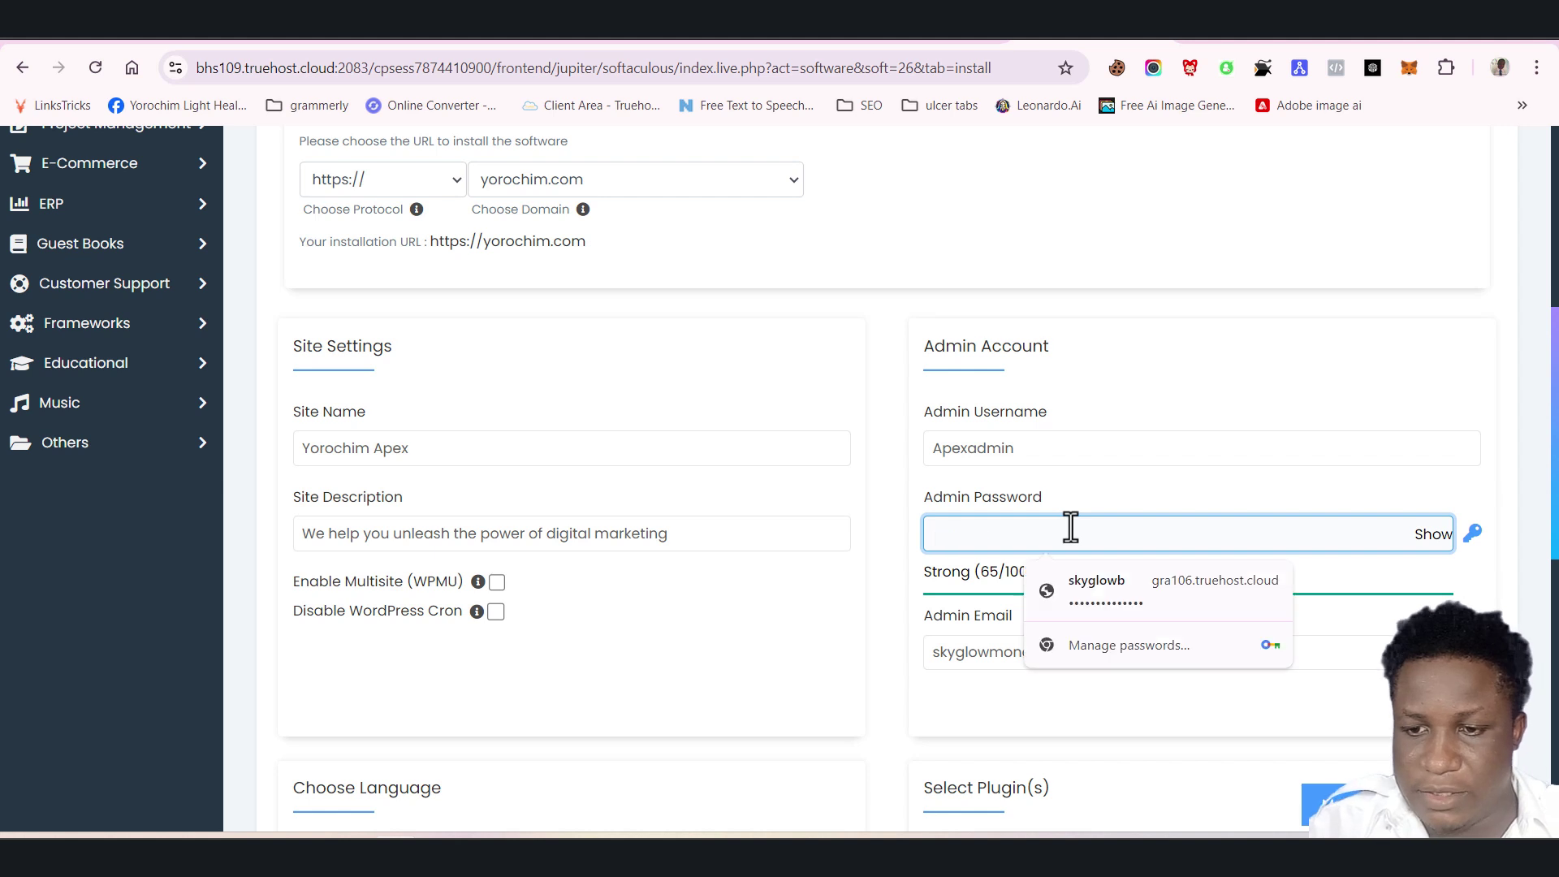
pyautogui.hotkey('ctrl', 'v')
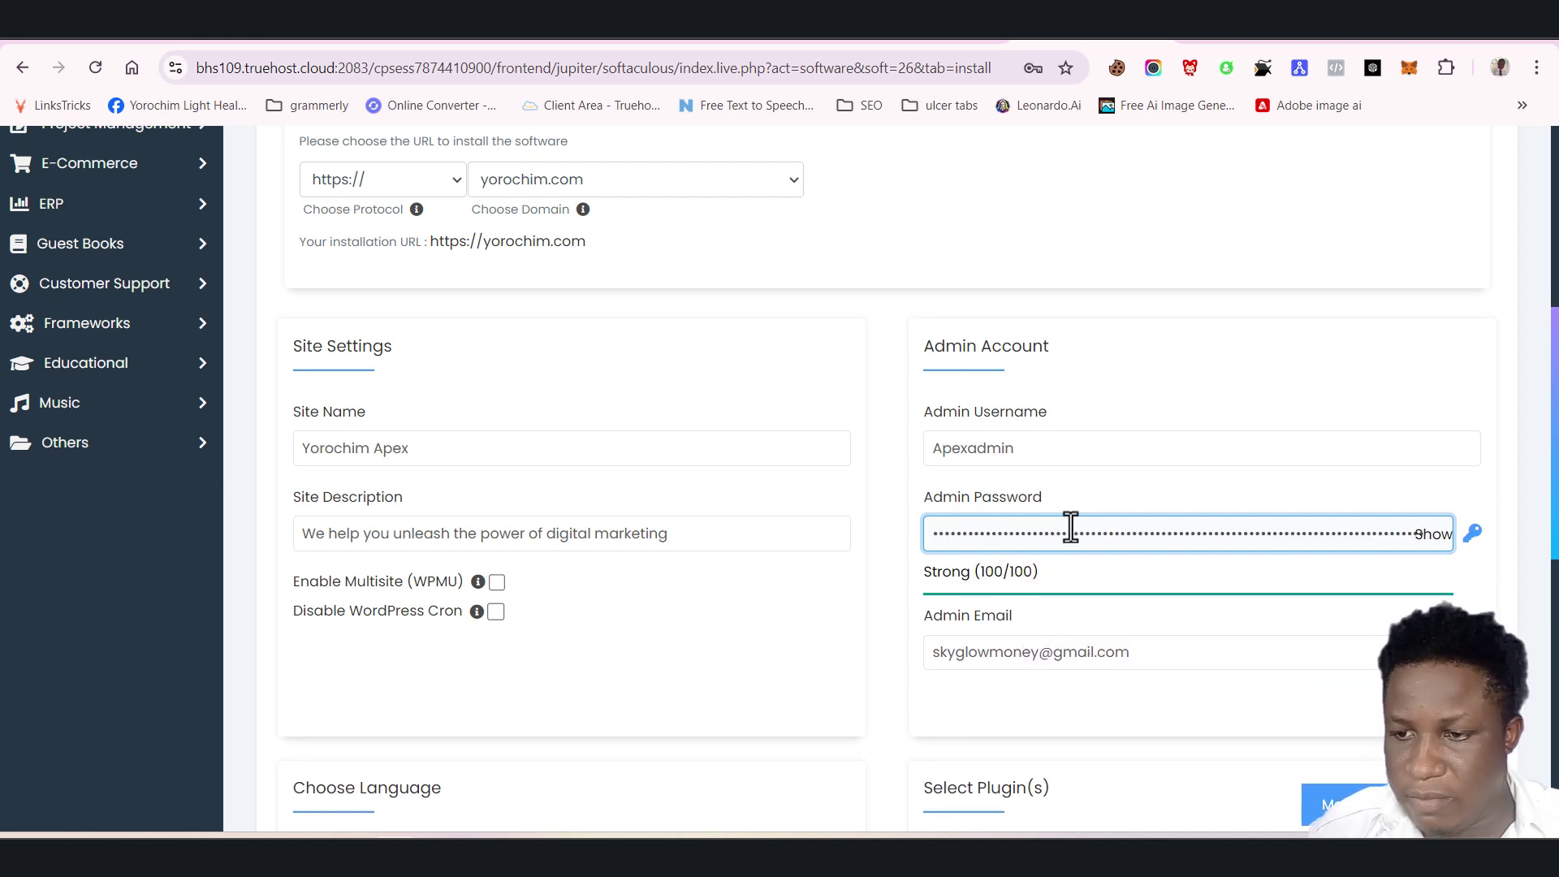
pyautogui.click(1037, 652)
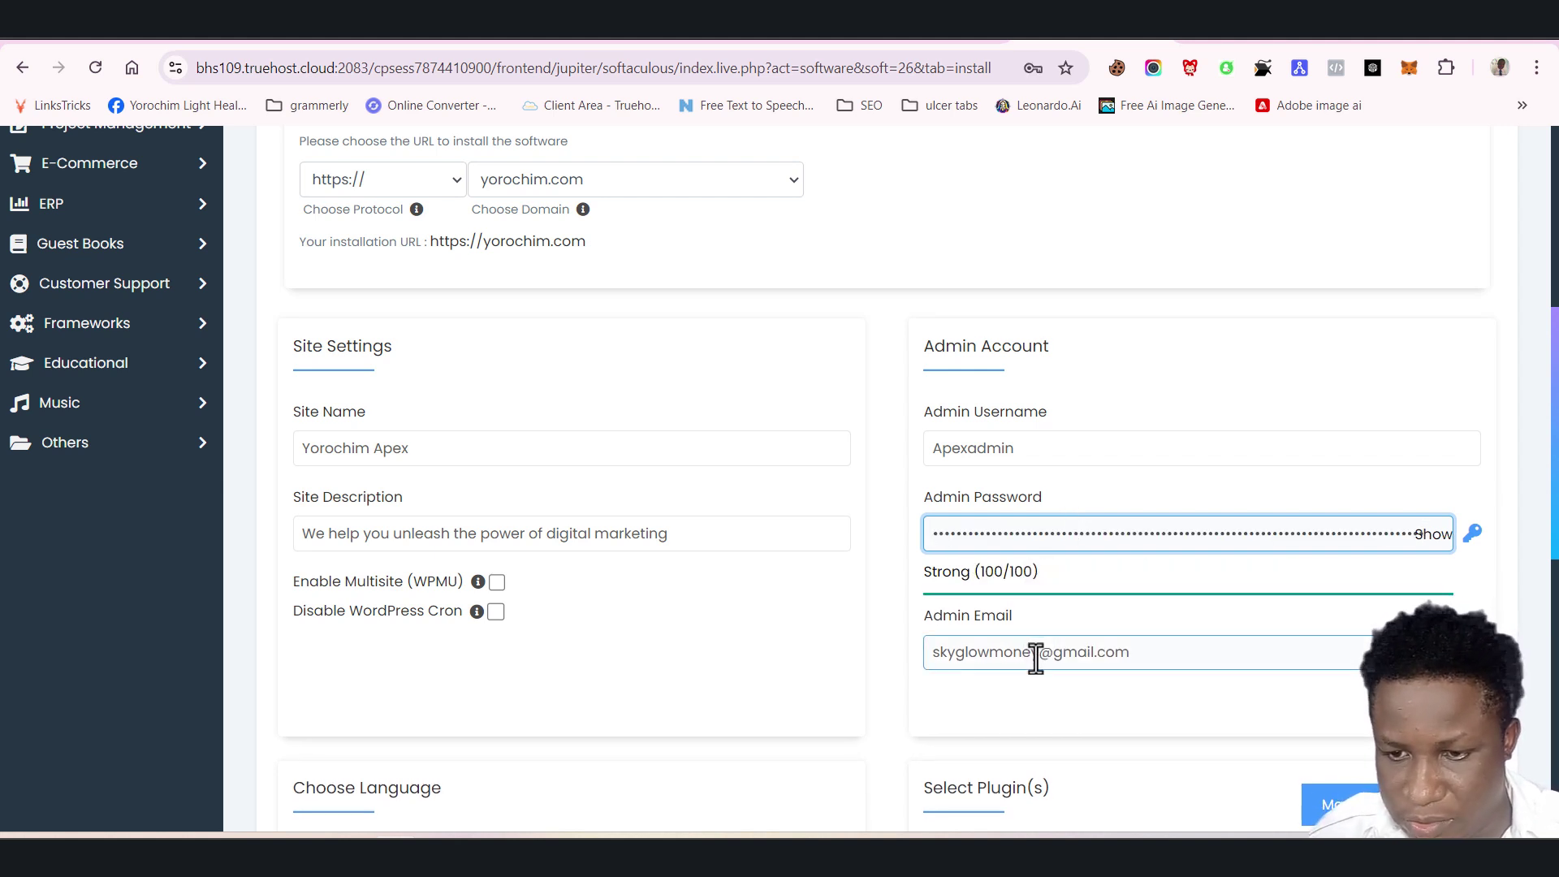
pyautogui.click(529, 696)
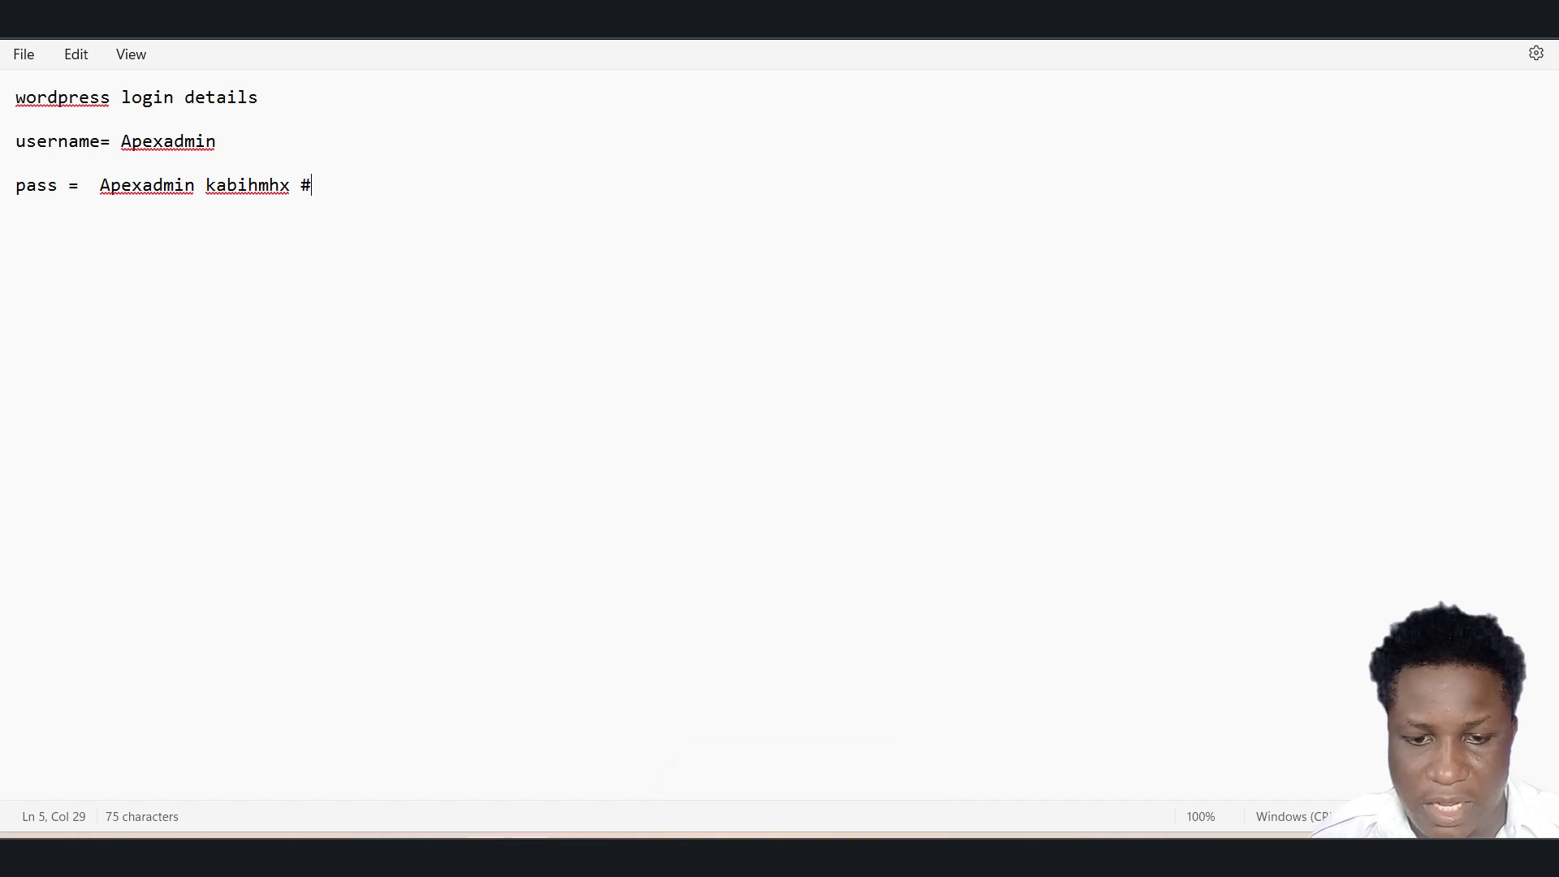
pyautogui.hotkey('alt', 'Tab')
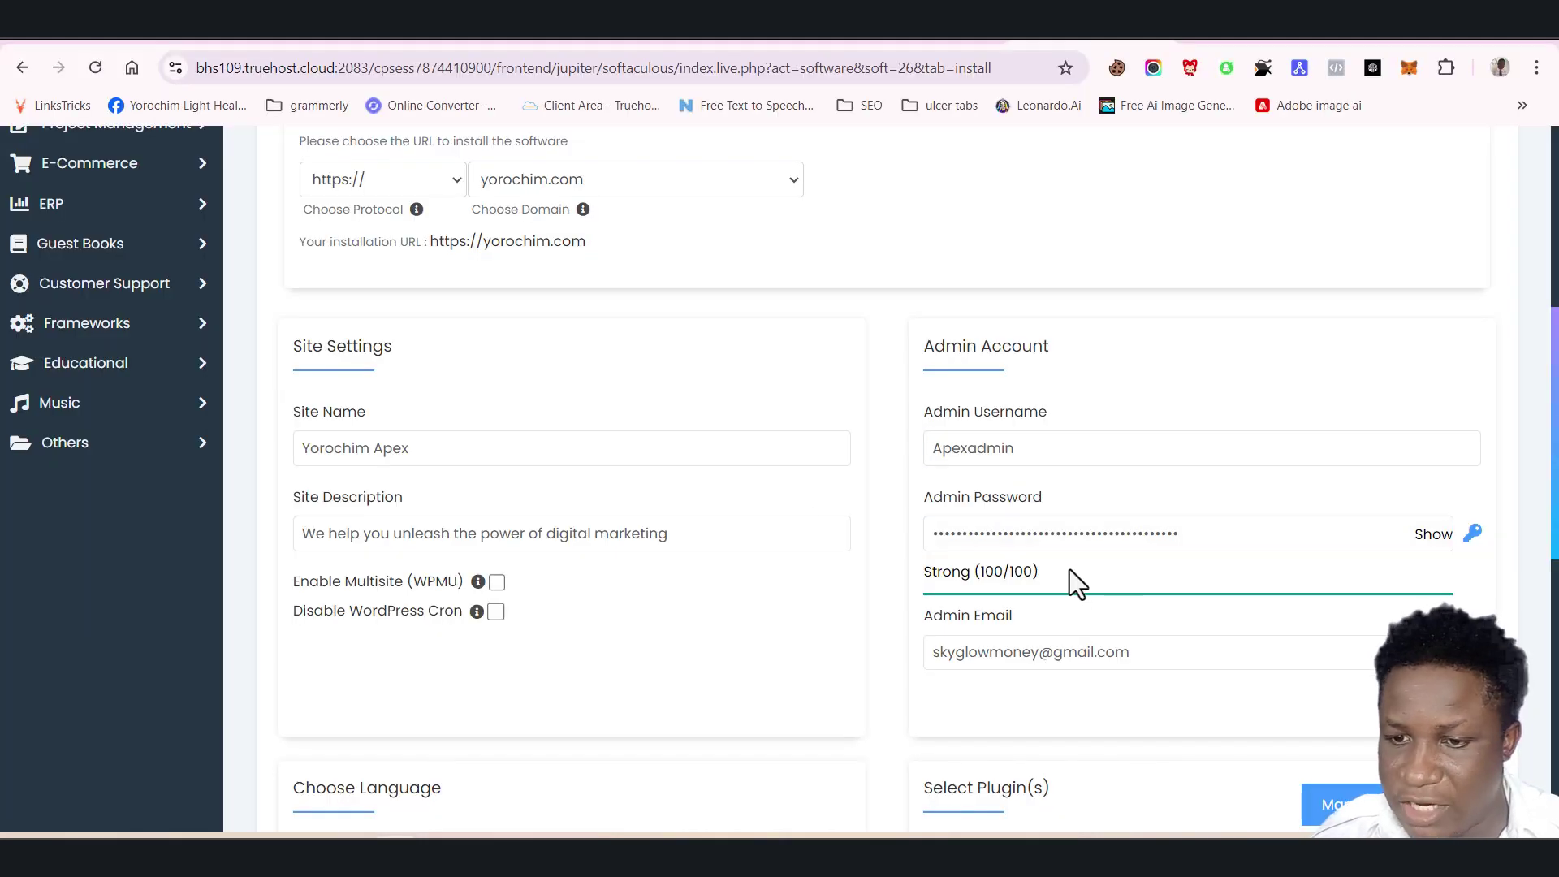
# Review the site settings, admin account, language and plugin sections of the WordPress installation form
pyautogui.scroll(-4, 1116, 698)
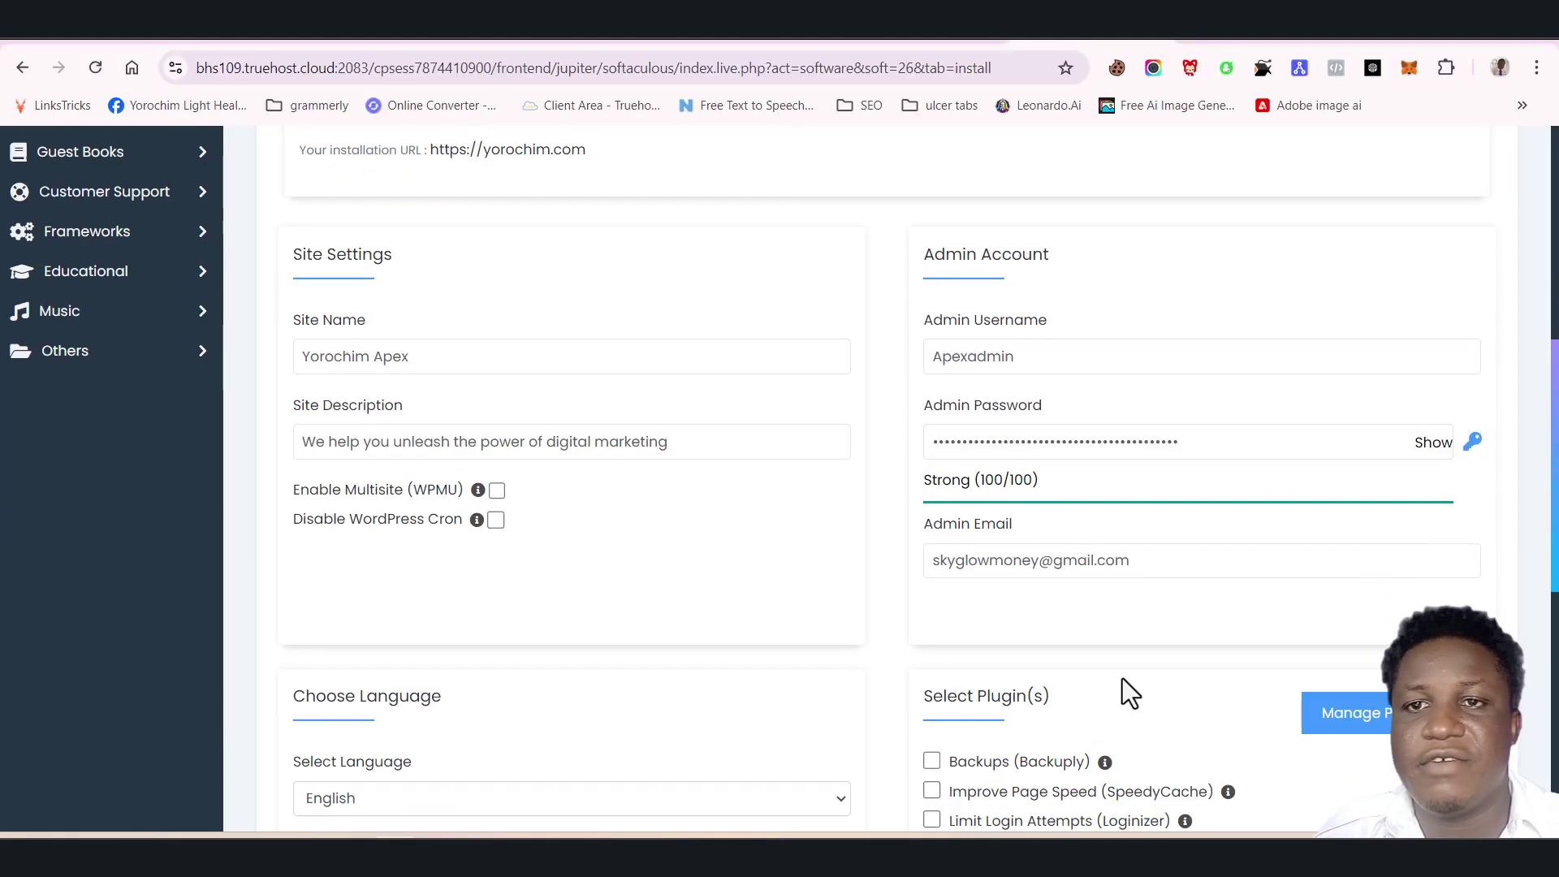
pyautogui.scroll(-1, 1078, 701)
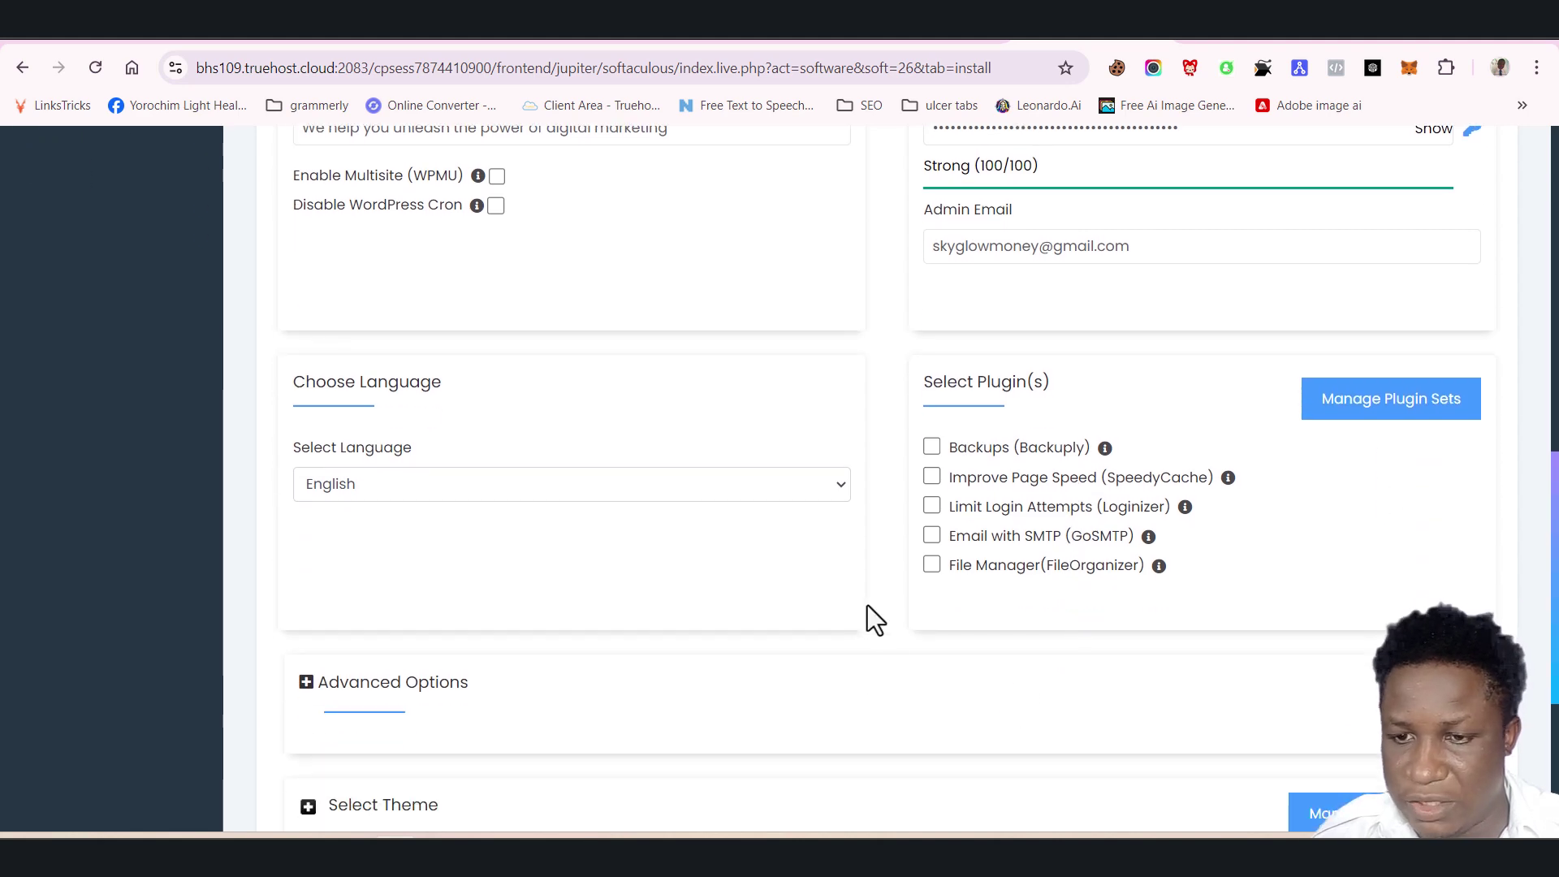
pyautogui.scroll(5, 930, 529)
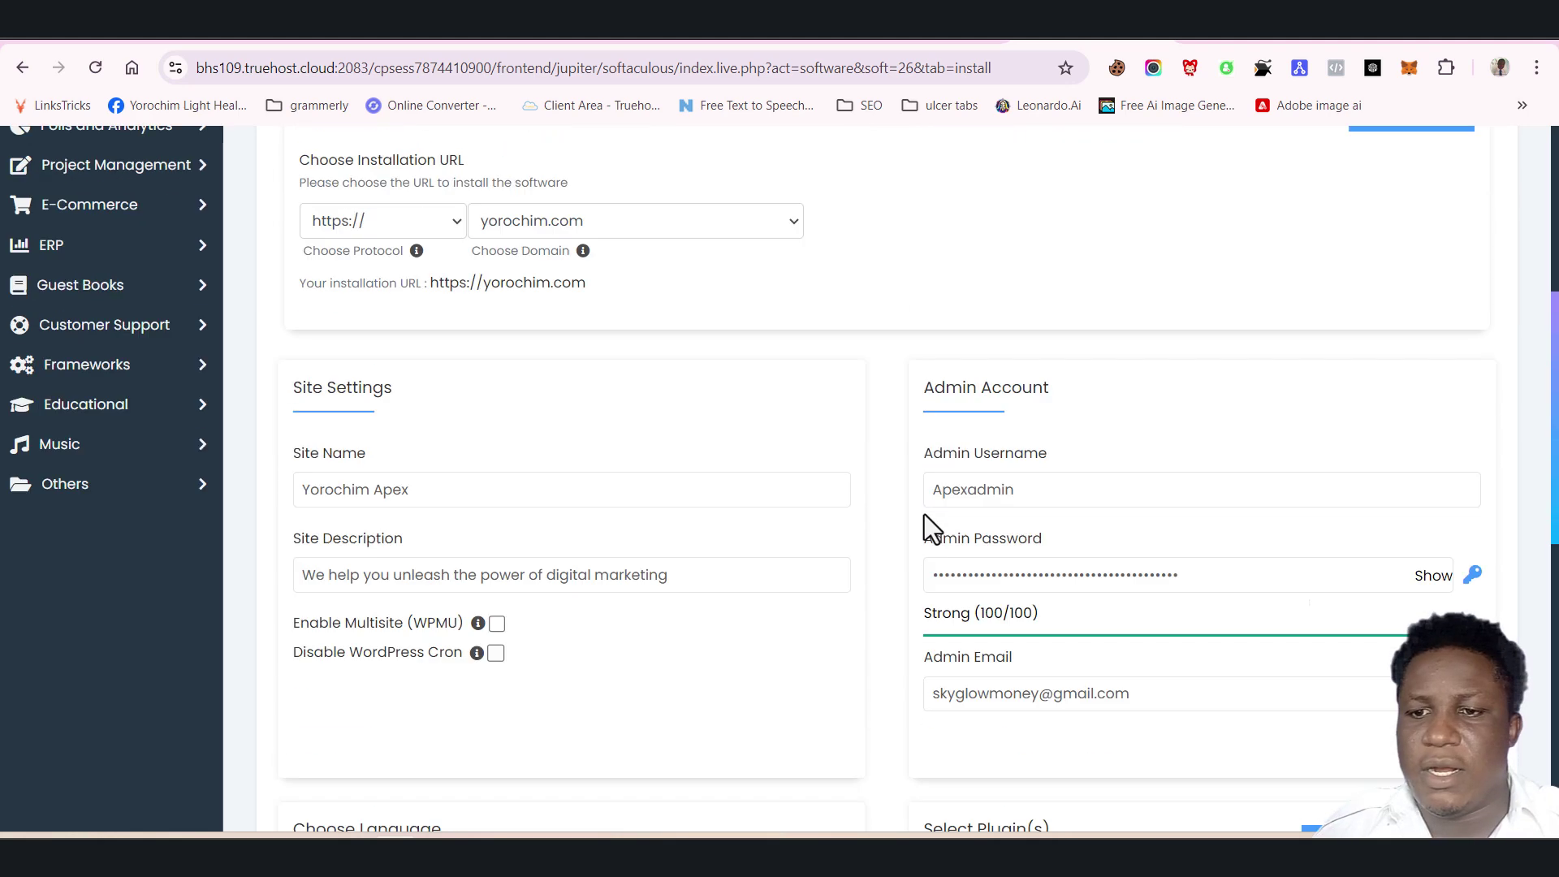
pyautogui.scroll(-2, 923, 514)
pyautogui.scroll(-2, 922, 513)
pyautogui.scroll(-1, 1054, 509)
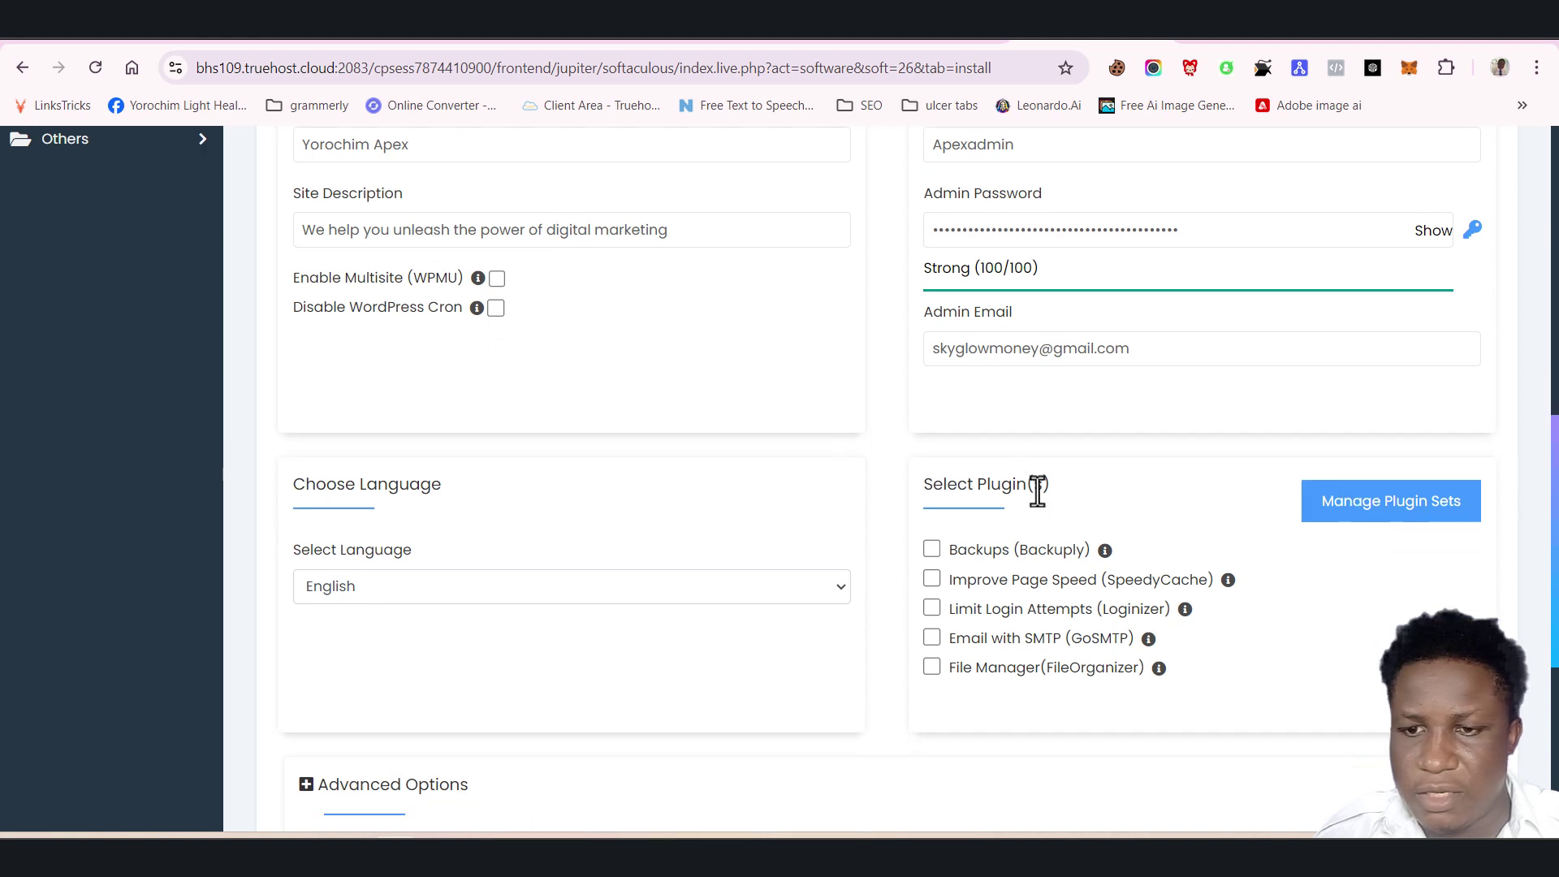
pyautogui.click(1016, 345)
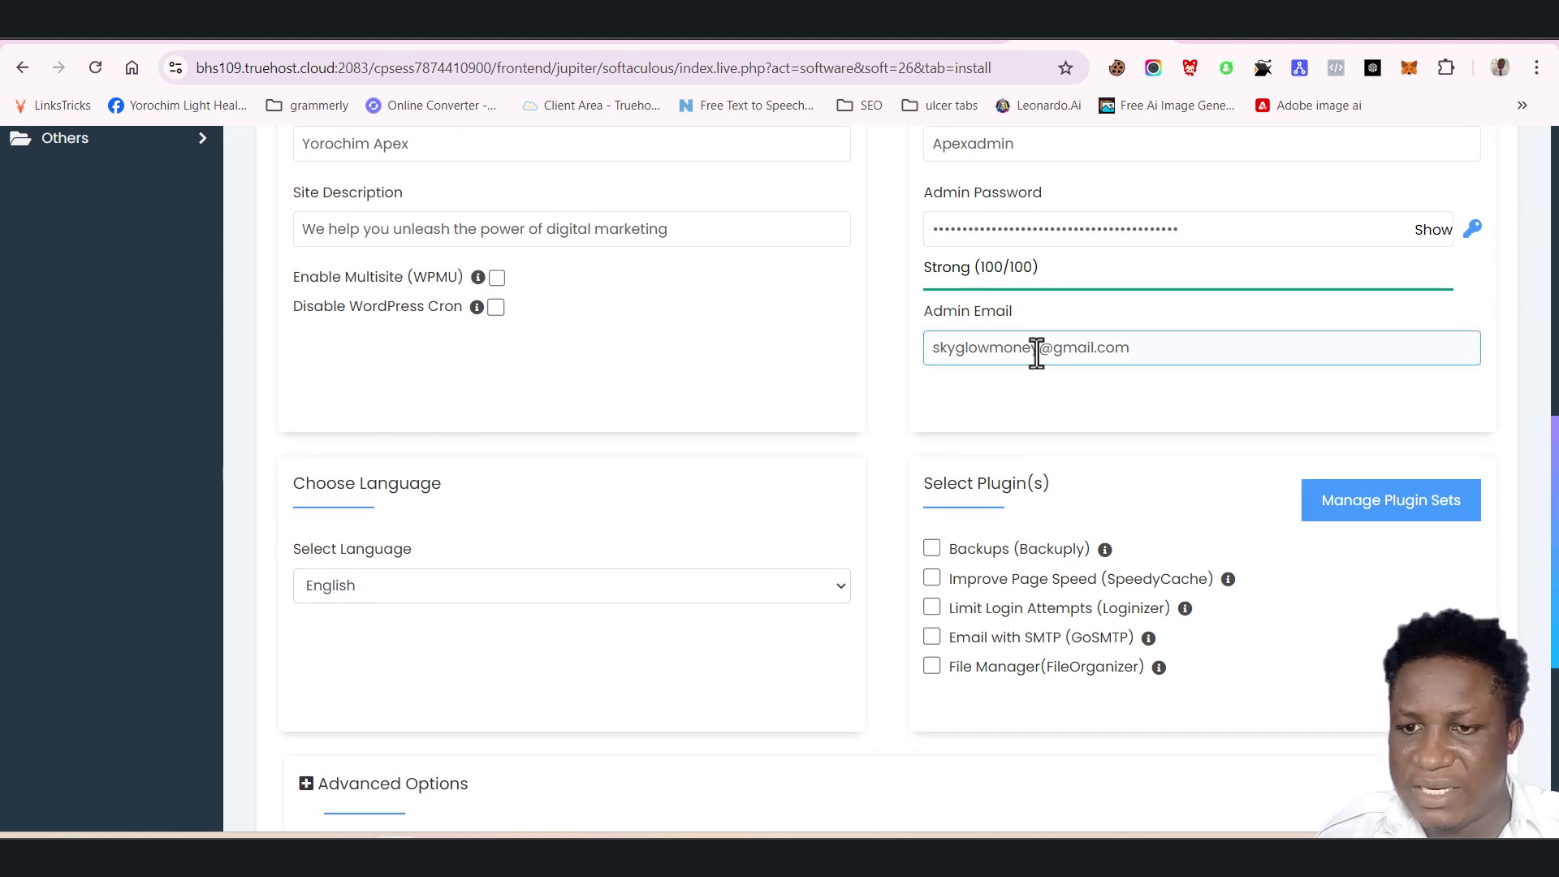
pyautogui.click(1055, 430)
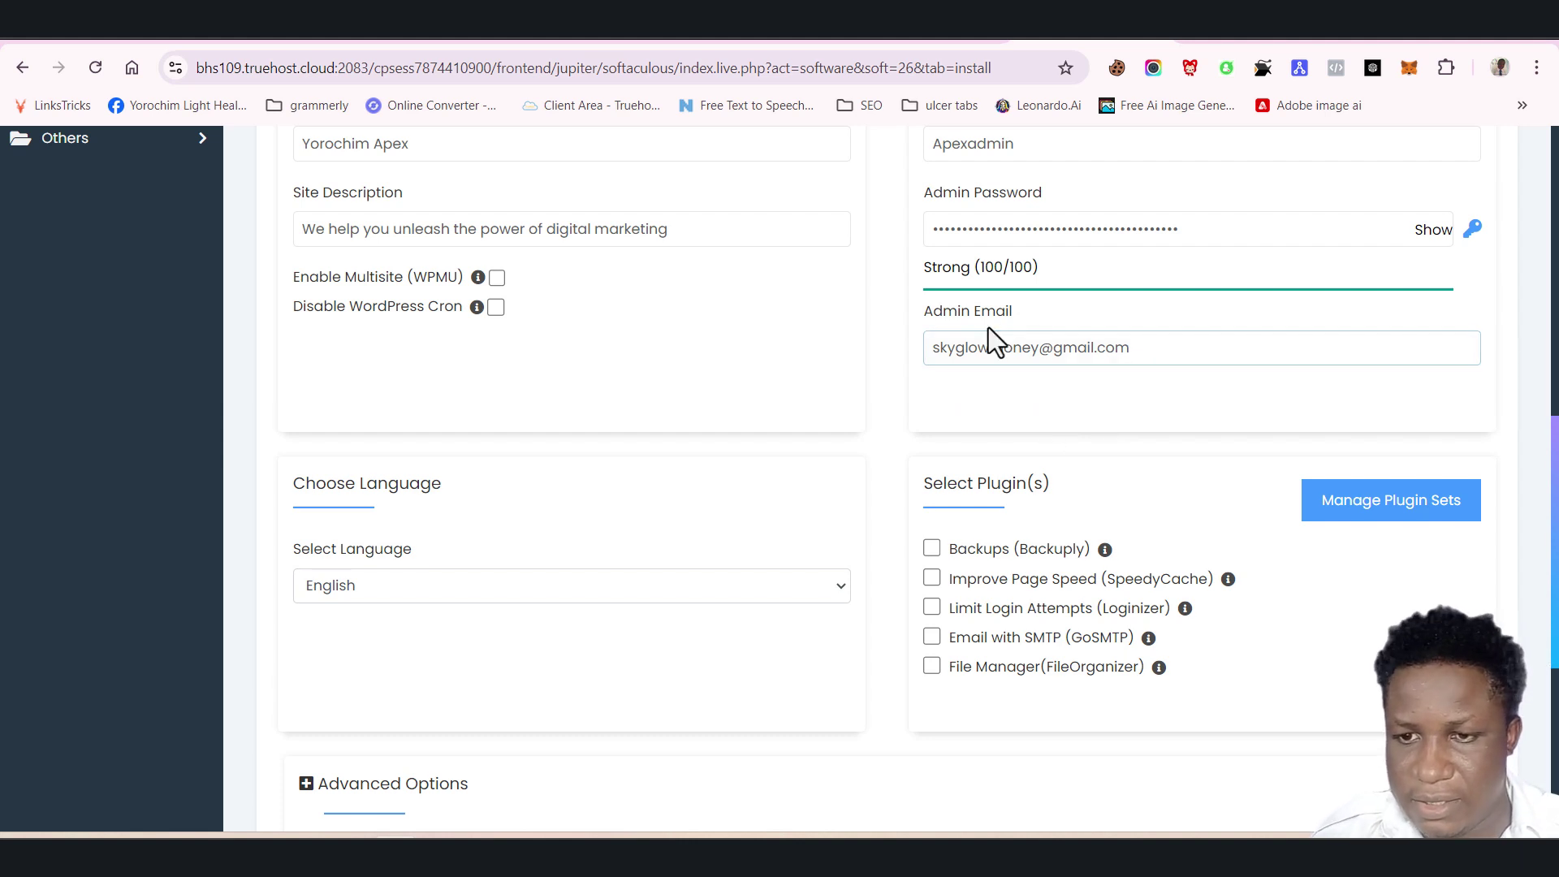
# Copy the field label "Admin Email" from the Admin Account section
pyautogui.moveTo(1016, 311); pyautogui.dragTo(1033, 345)
pyautogui.click(910, 327)
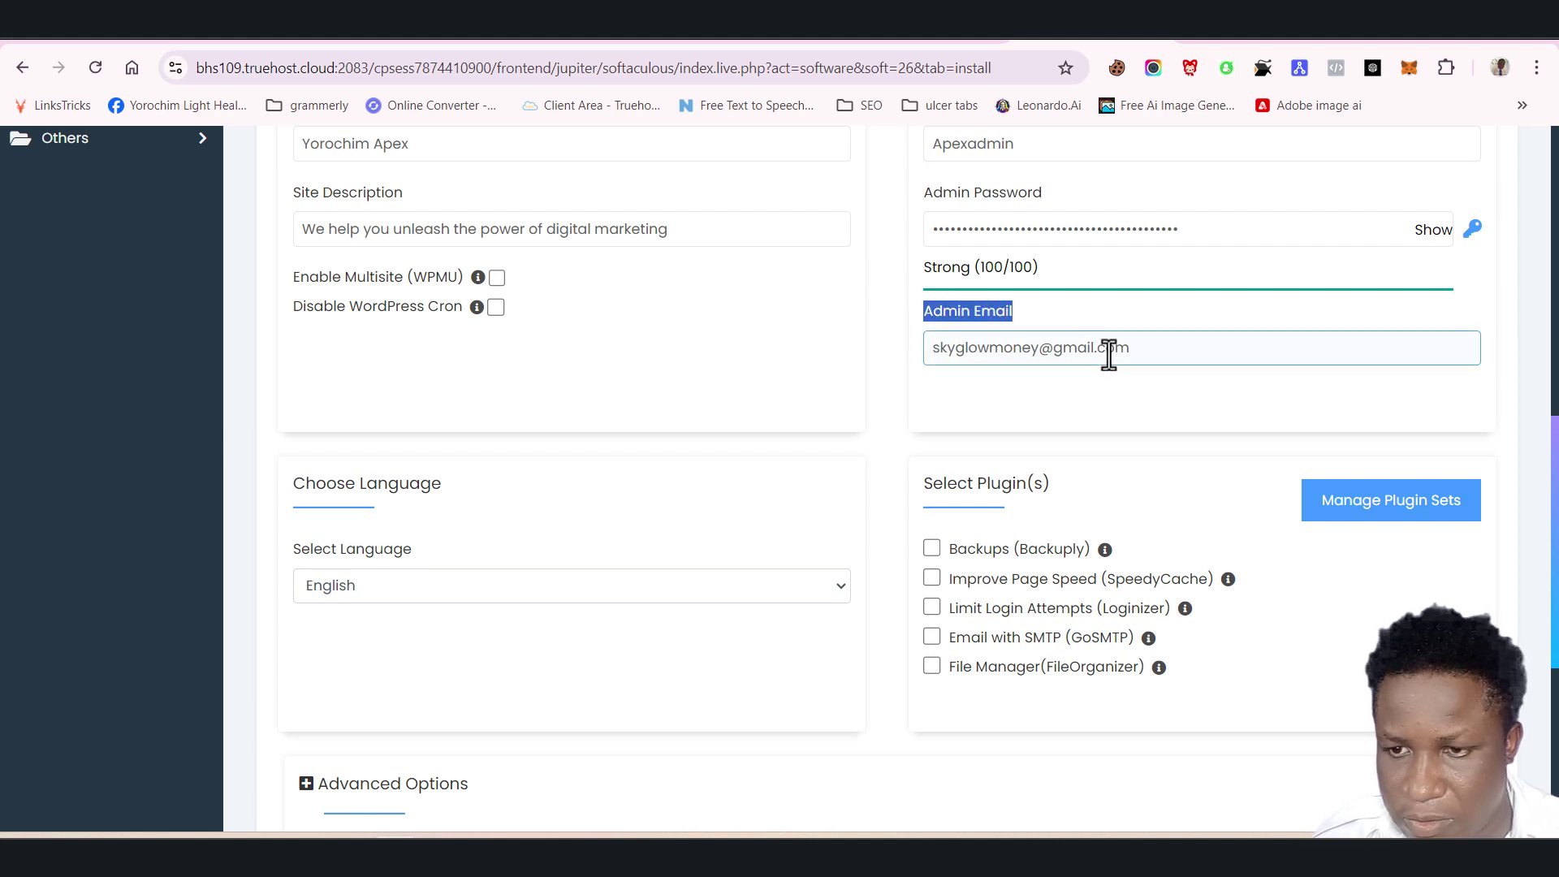
pyautogui.rightClick(1001, 318)
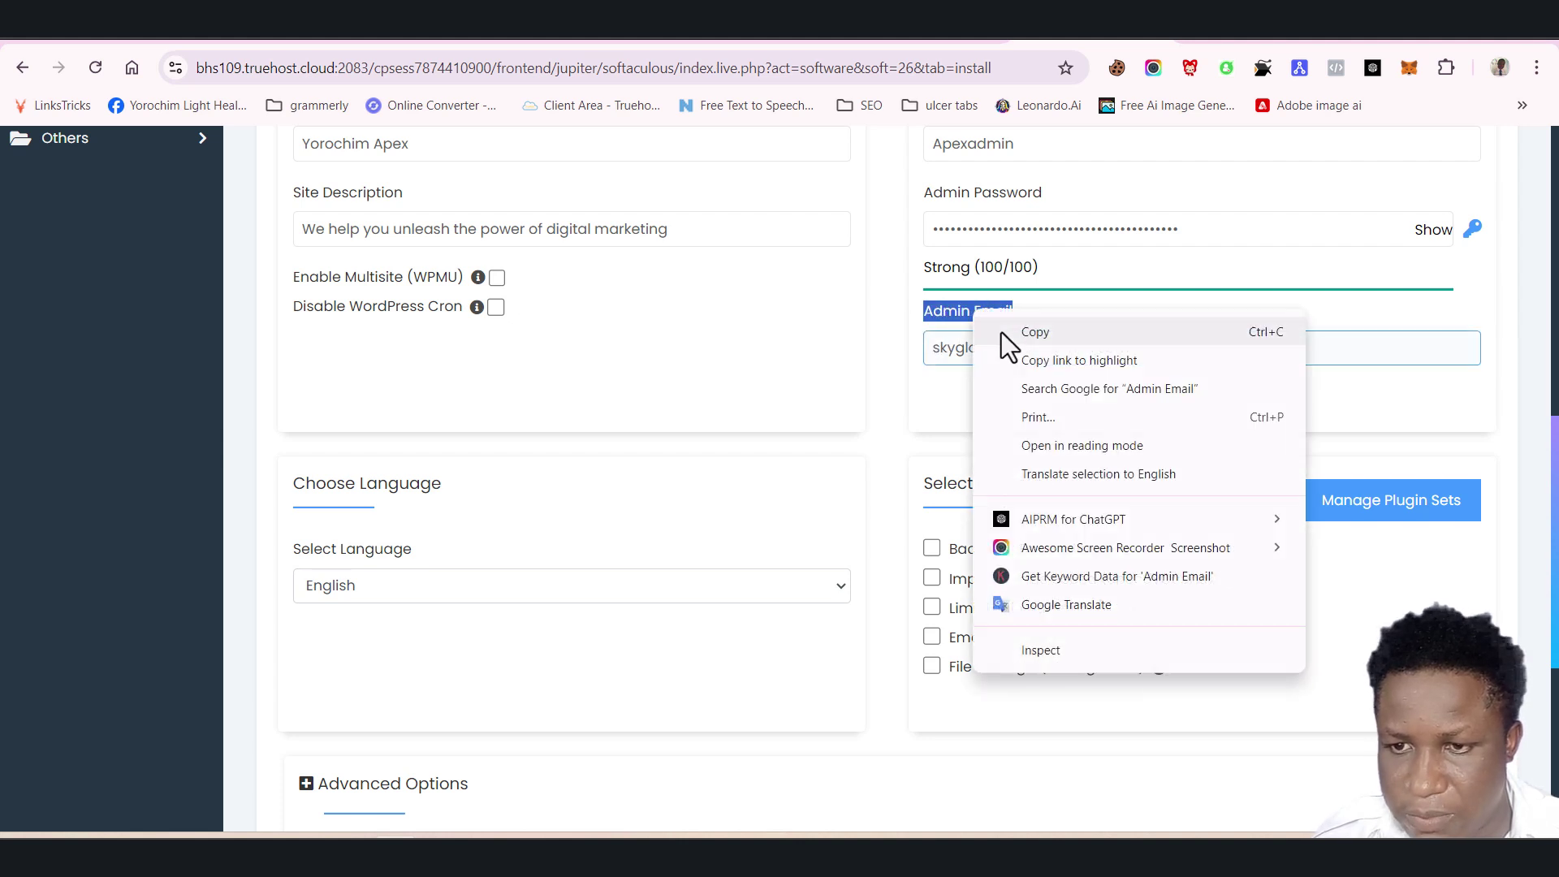
pyautogui.click(1050, 336)
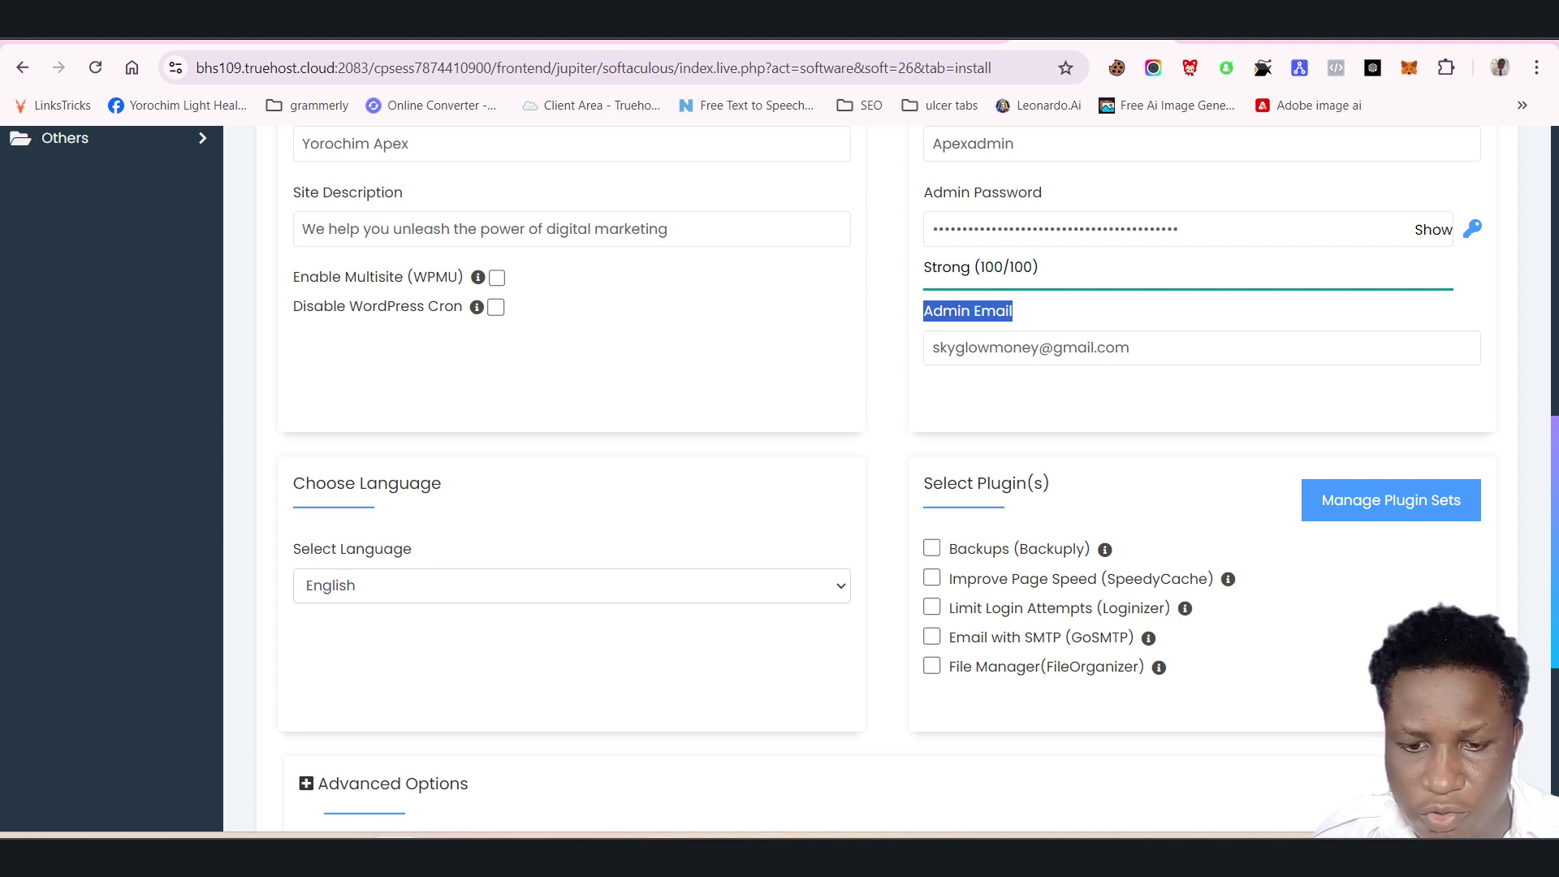
# Switch to Notepad and add an "Admin Email" label on a new line below the password entry
pyautogui.click(529, 674)
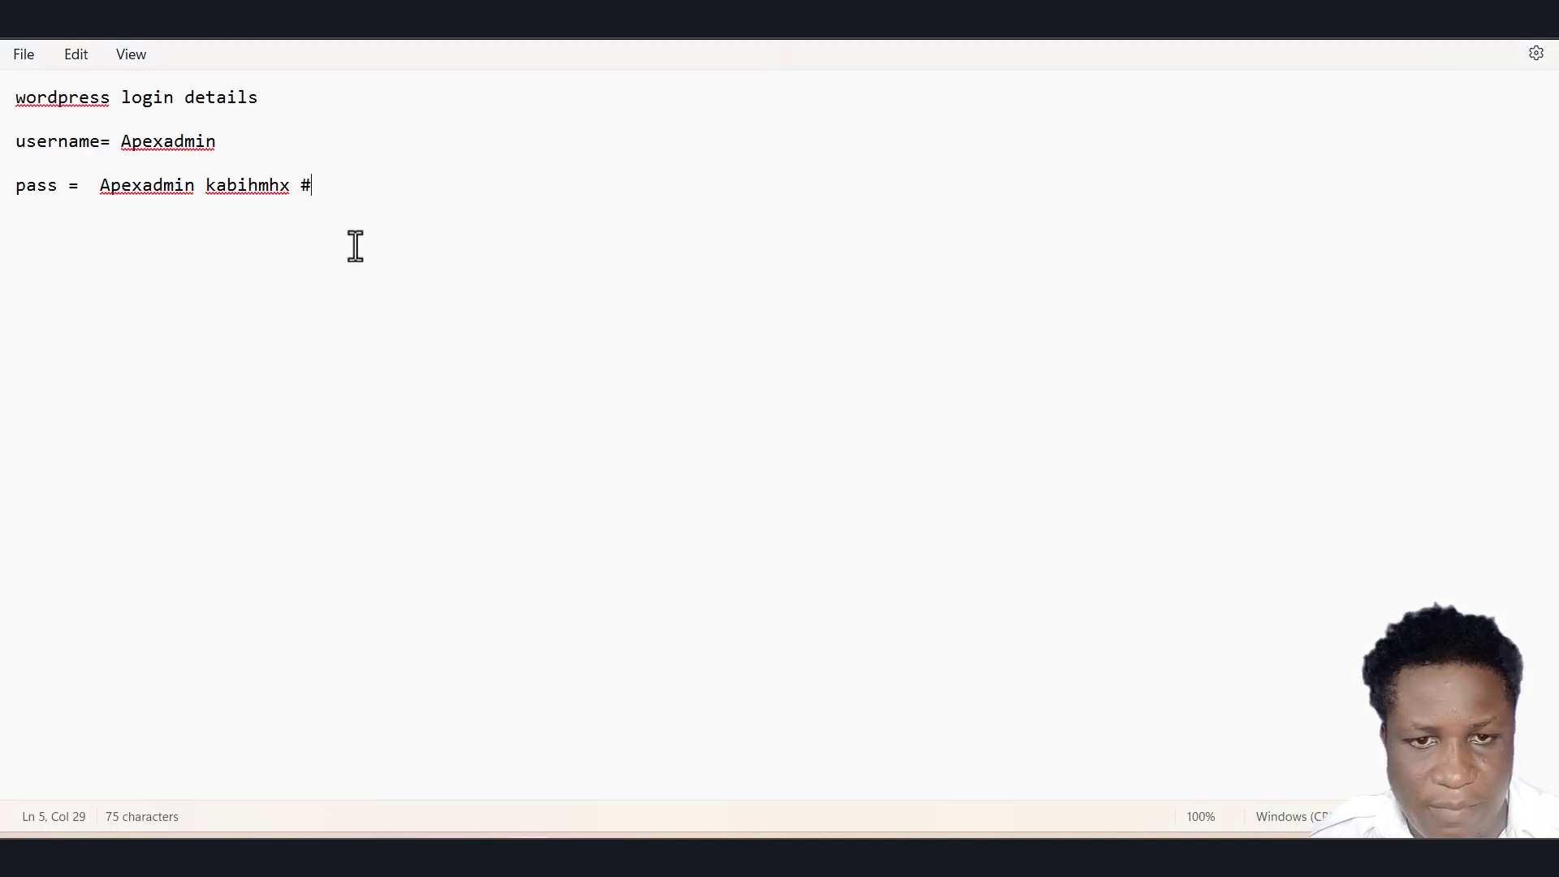
pyautogui.press('Return')
pyautogui.press('Return')
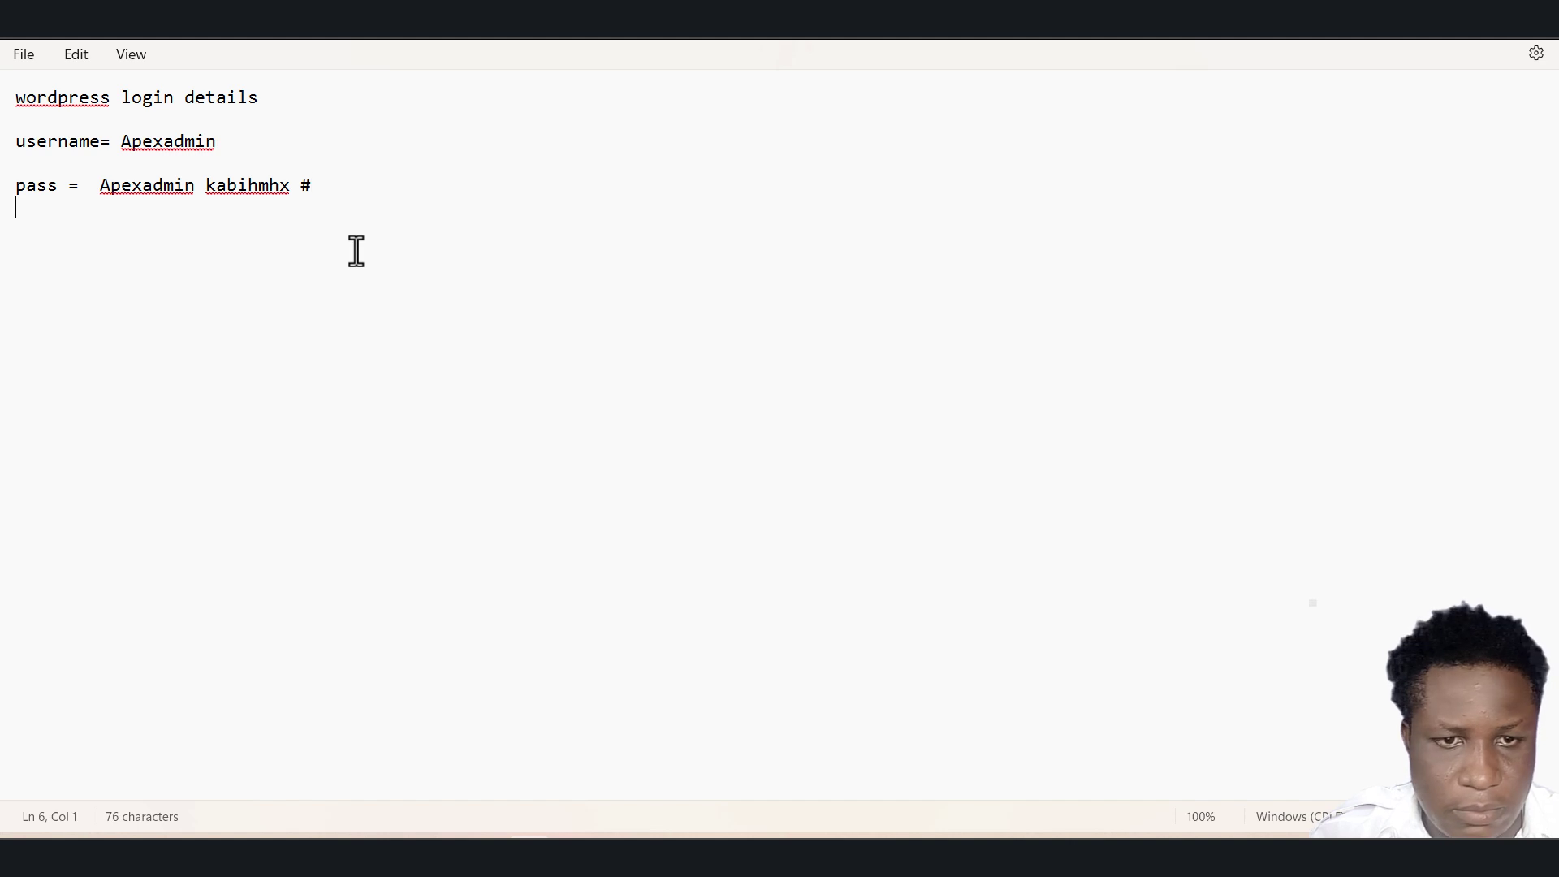
pyautogui.write('Admin Email')
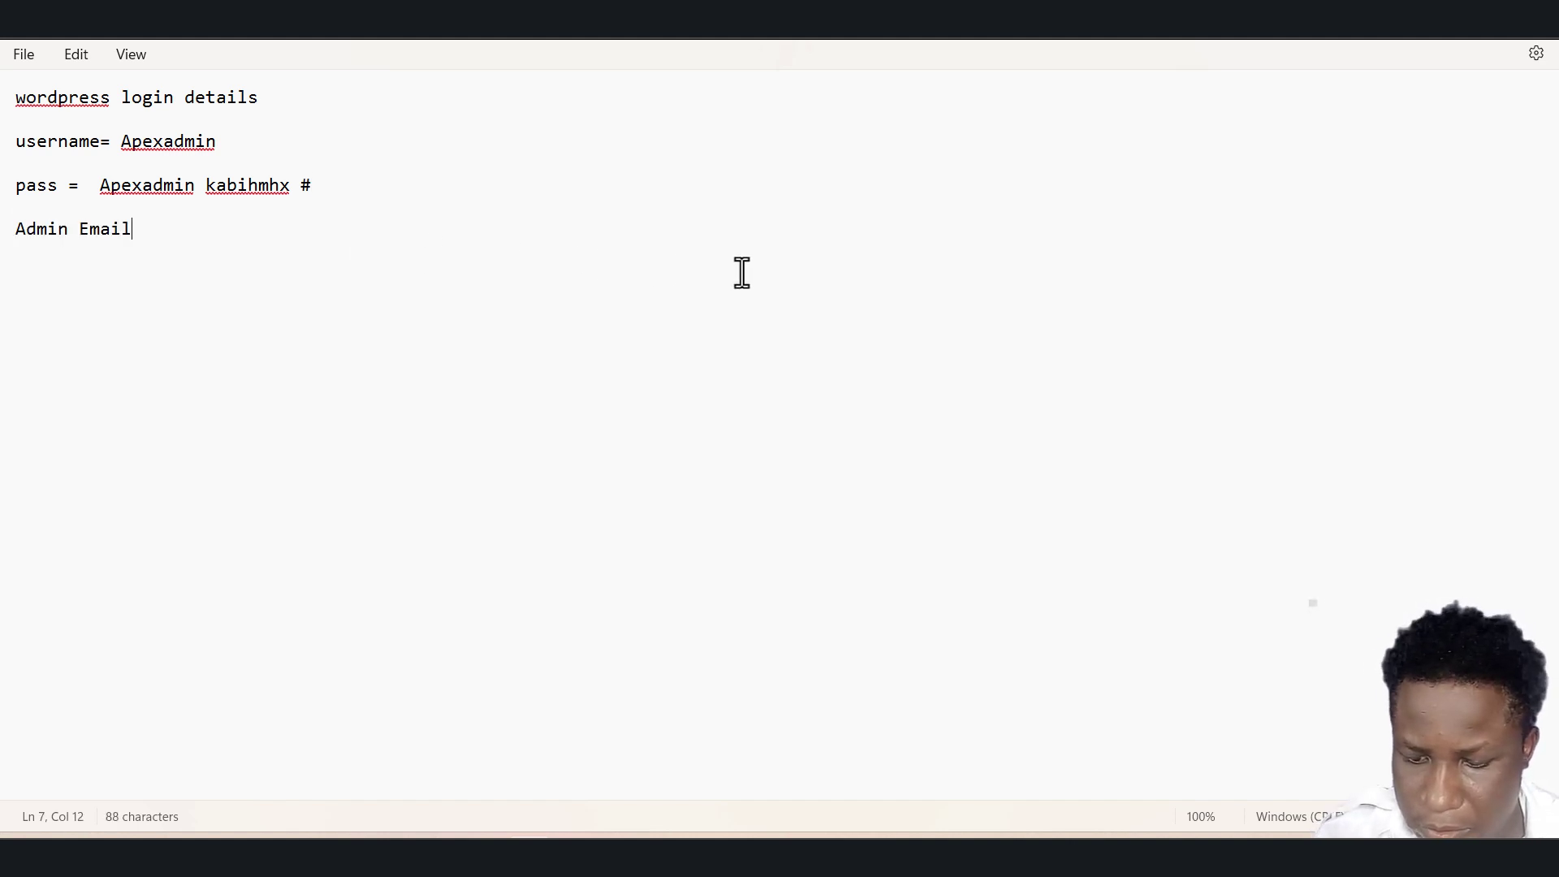
# Copy the admin email address from the Softaculous form in Chrome and record it after the "Admin Email" label in Notepad
pyautogui.hotkey('alt', 'Tab')
pyautogui.click(1148, 354)
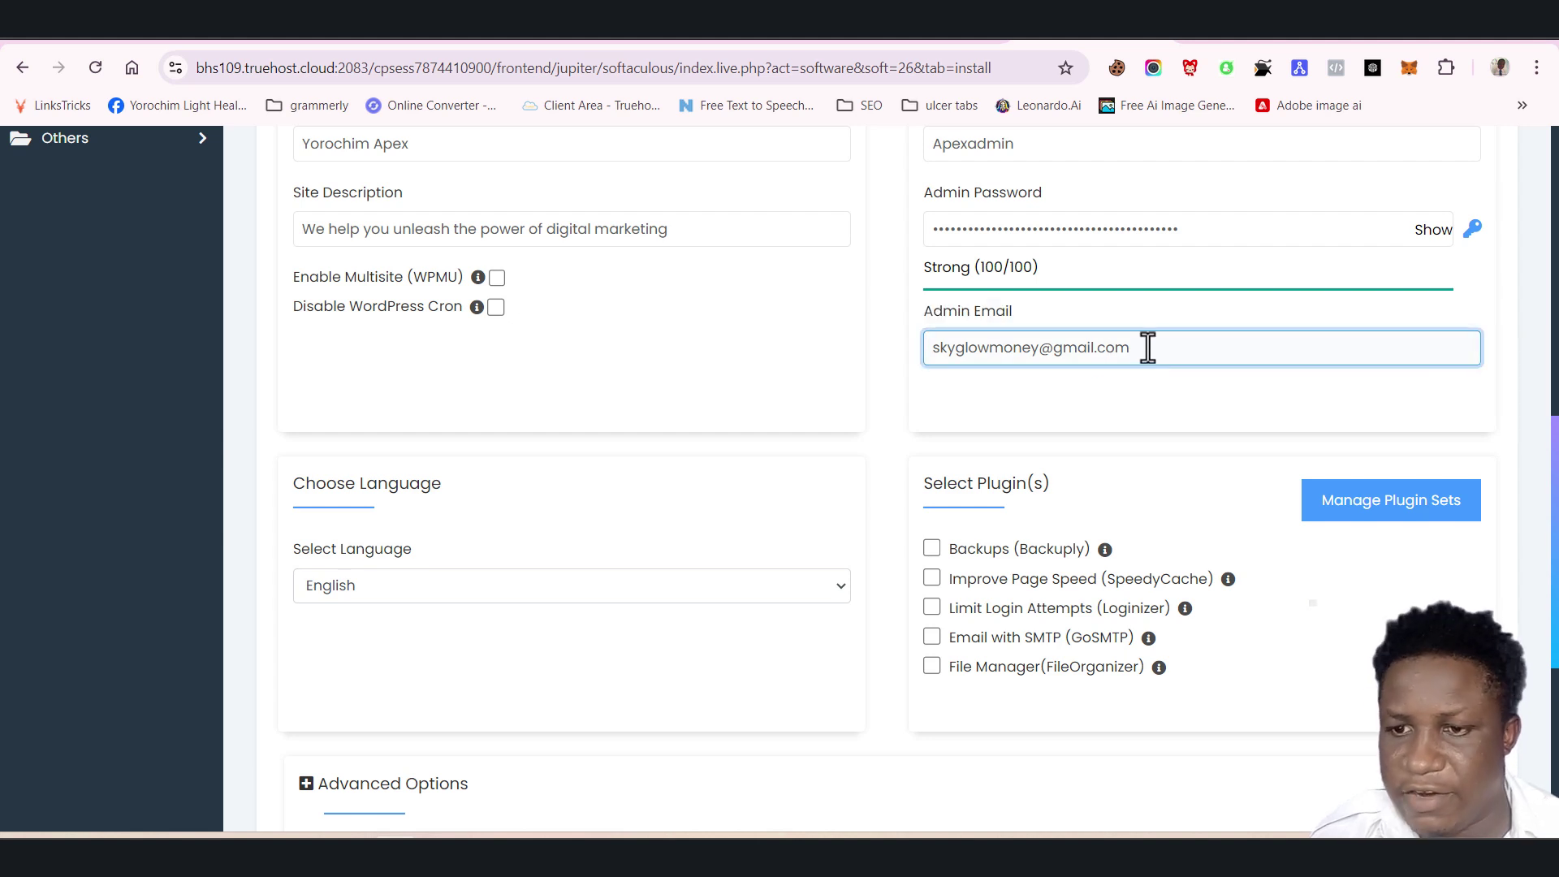
pyautogui.moveTo(1145, 351); pyautogui.dragTo(962, 359)
pyautogui.click(912, 360)
pyautogui.click(982, 354)
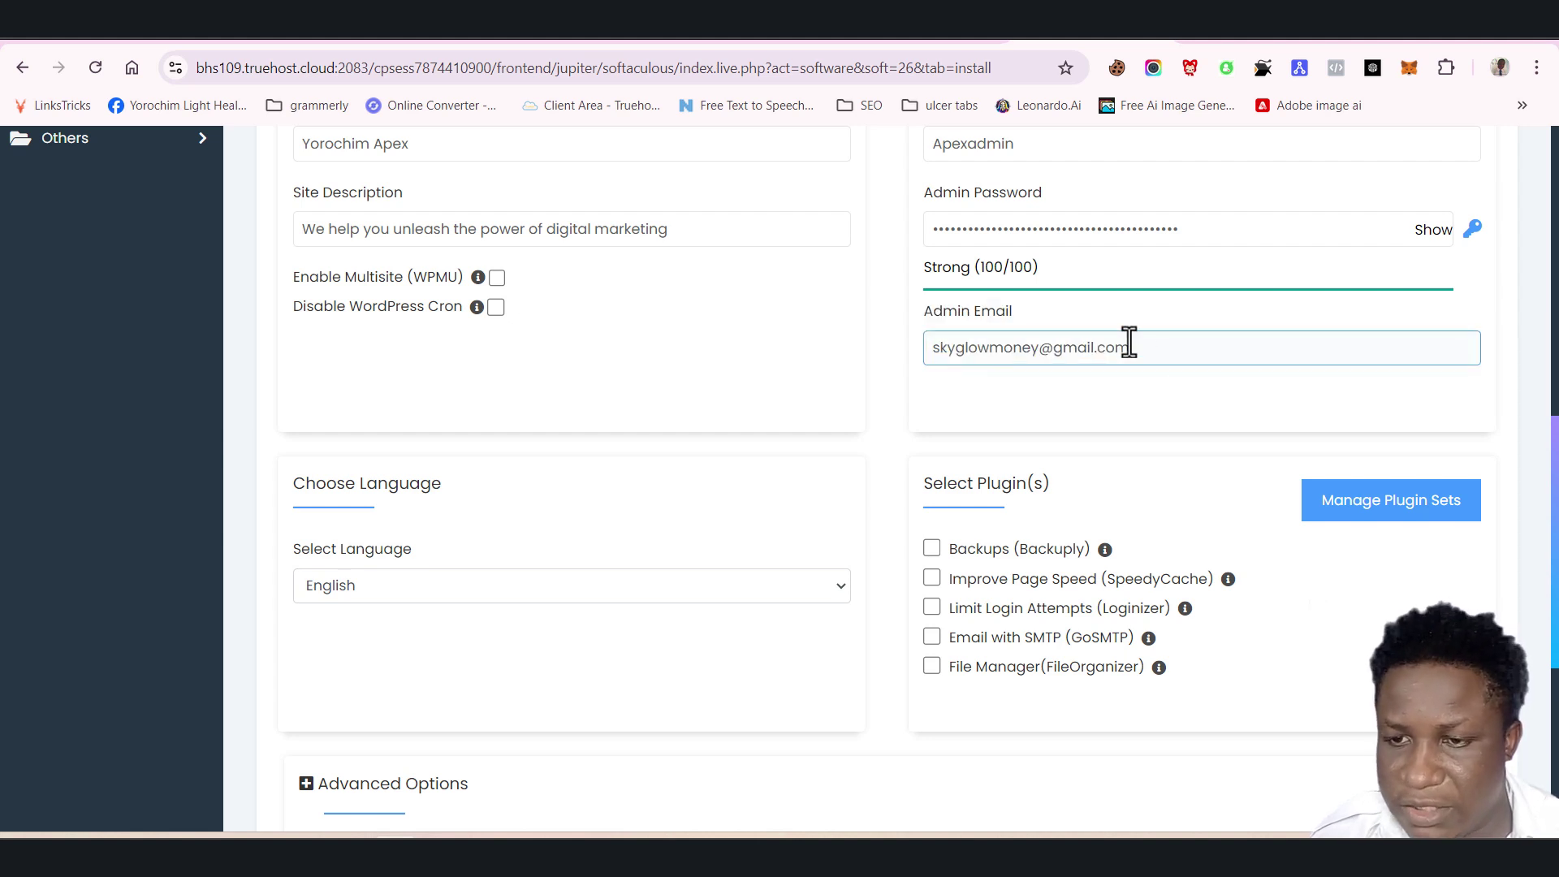
pyautogui.moveTo(1131, 347); pyautogui.dragTo(910, 368)
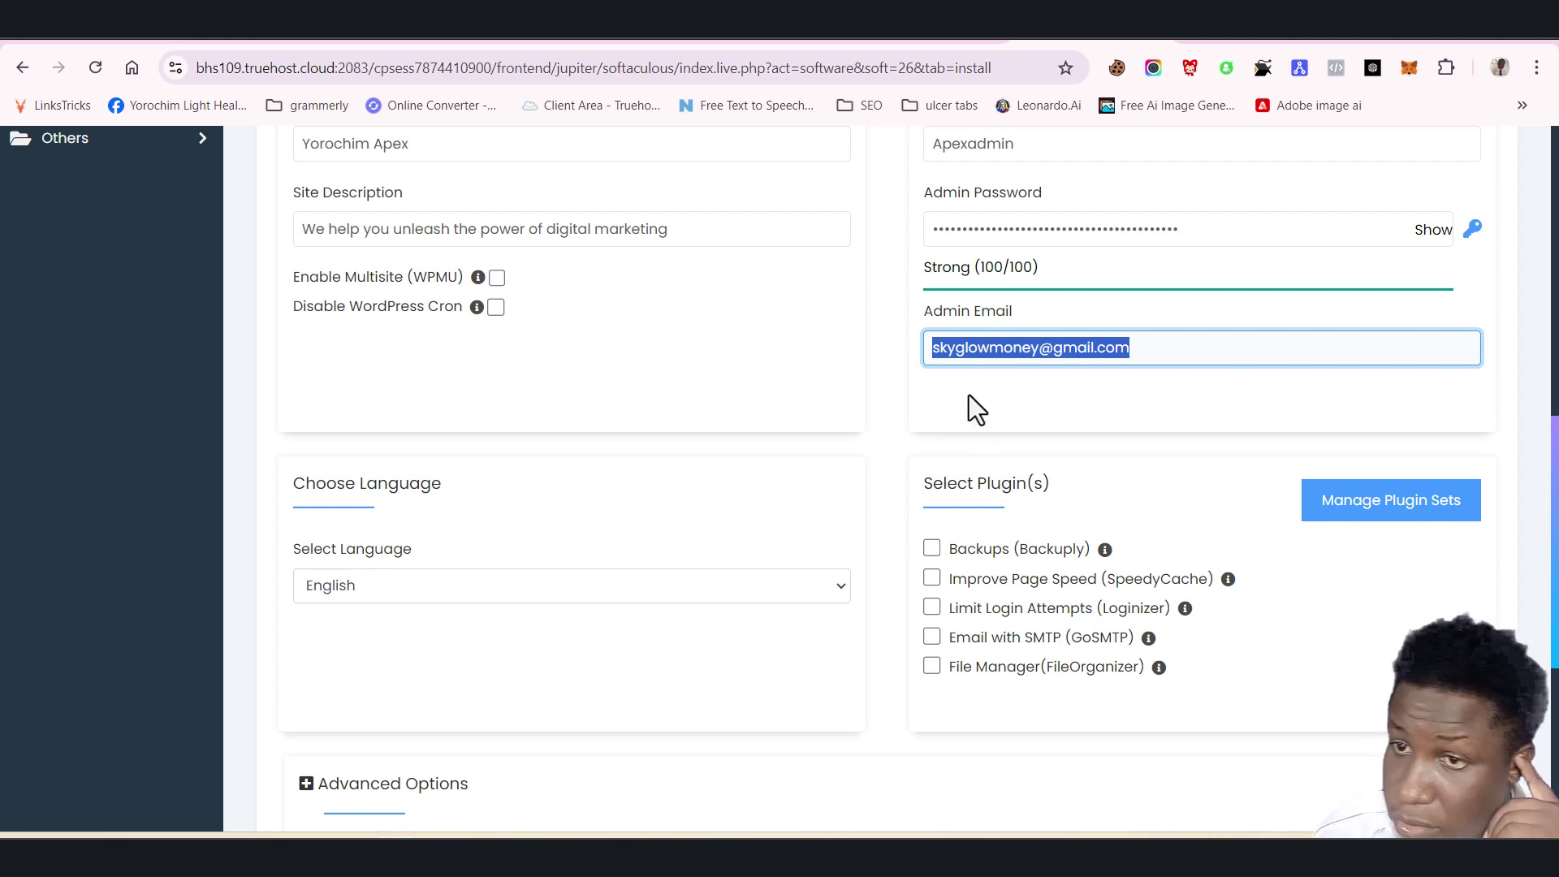
pyautogui.hotkey('alt', 'Tab')
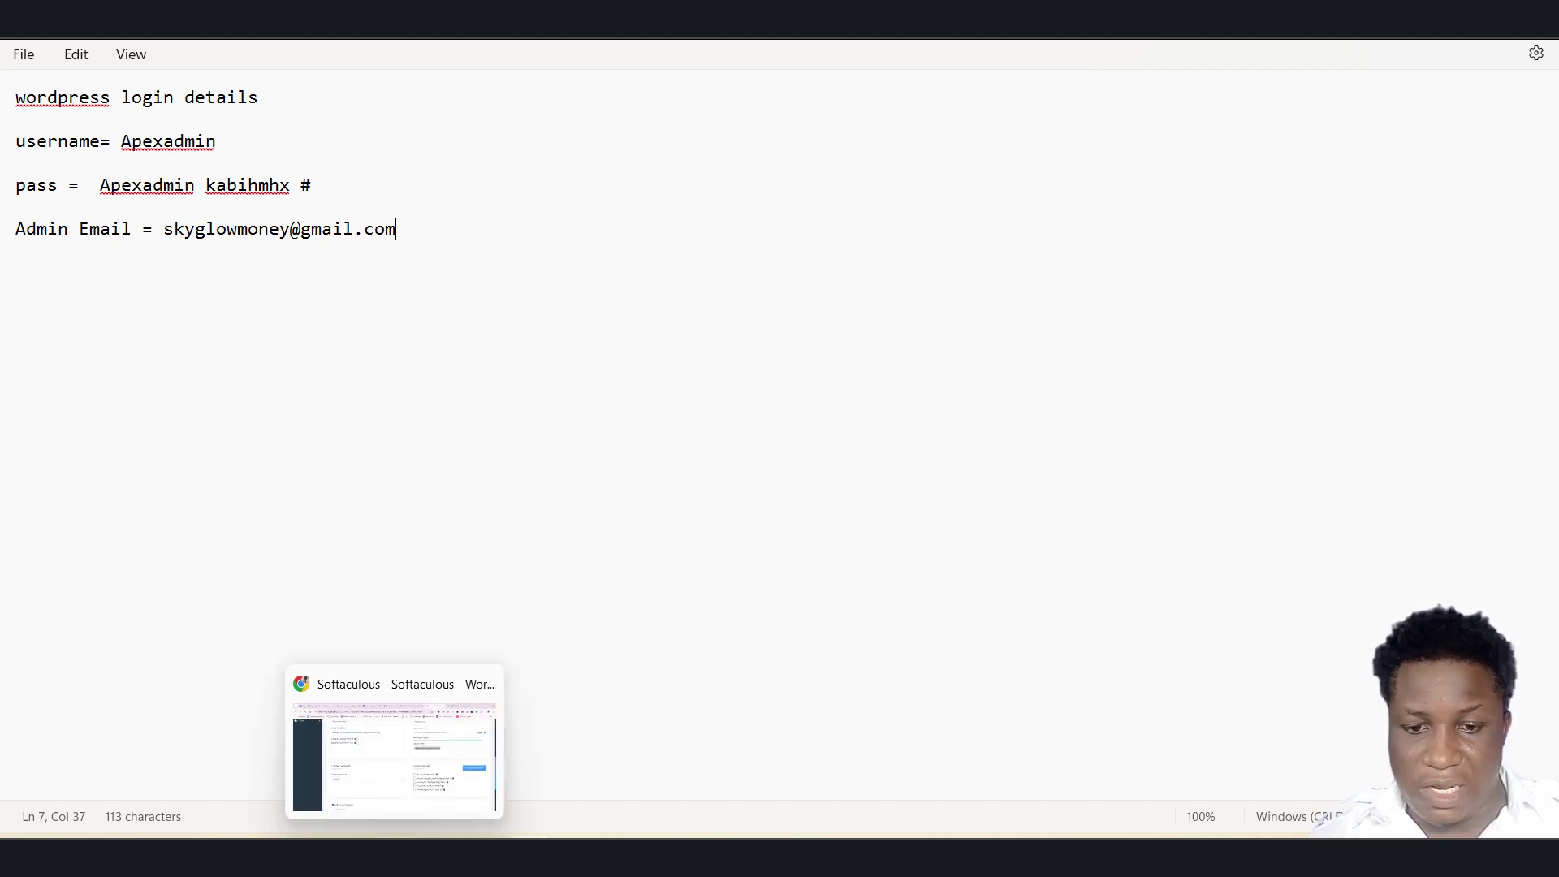
# Return to Softaculous in Chrome and select the Backuply, SpeedyCache, Loginizer and FileOrganizer plugins for the installation
pyautogui.click(393, 739)
pyautogui.click(1090, 396)
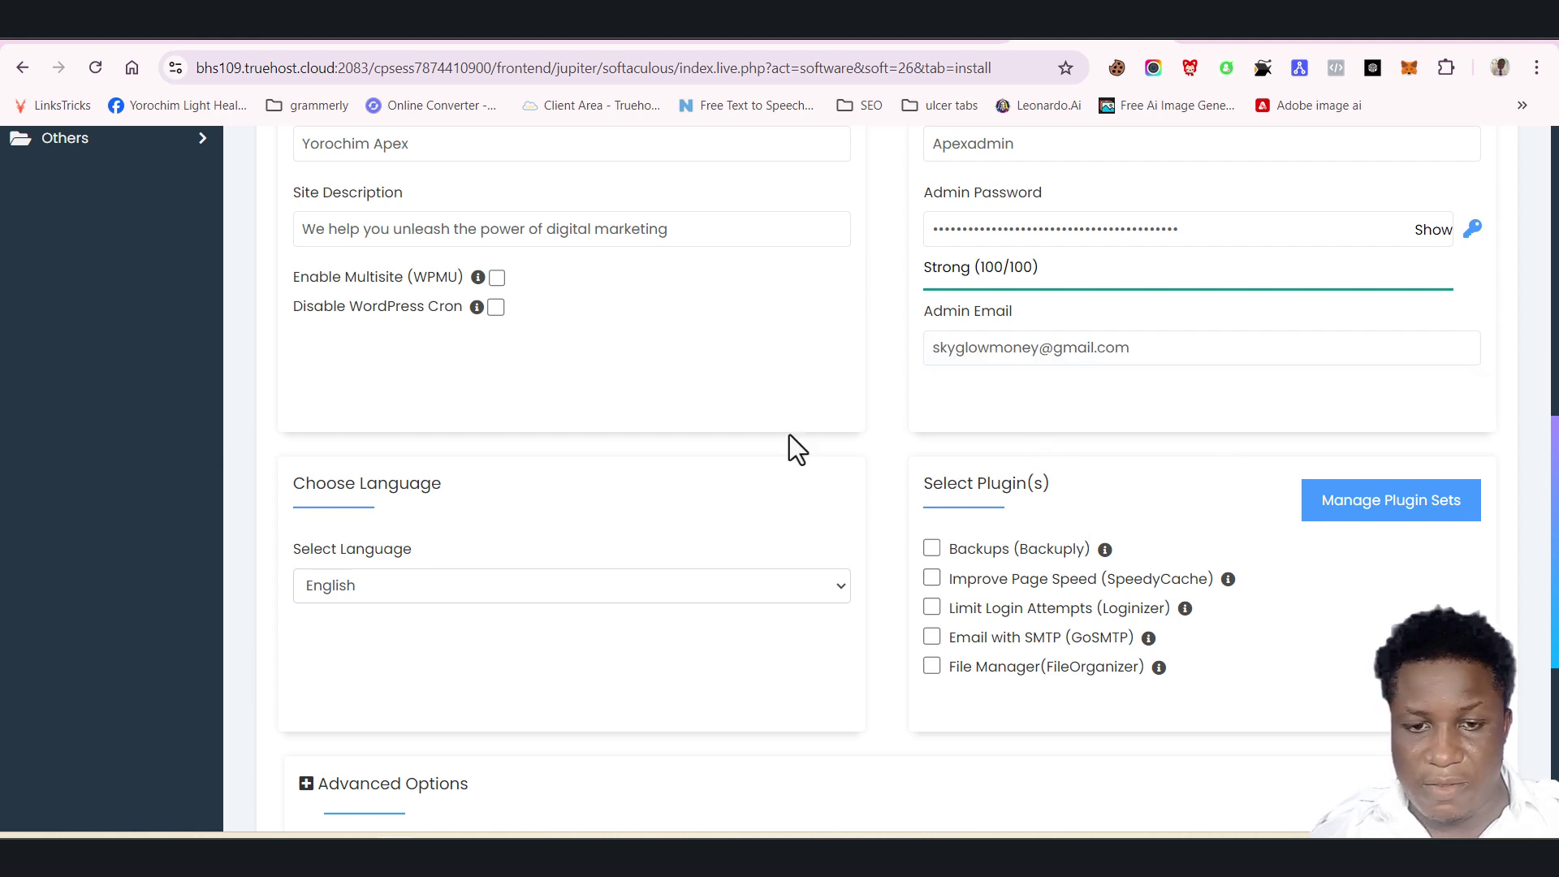
pyautogui.scroll(-1, 1145, 455)
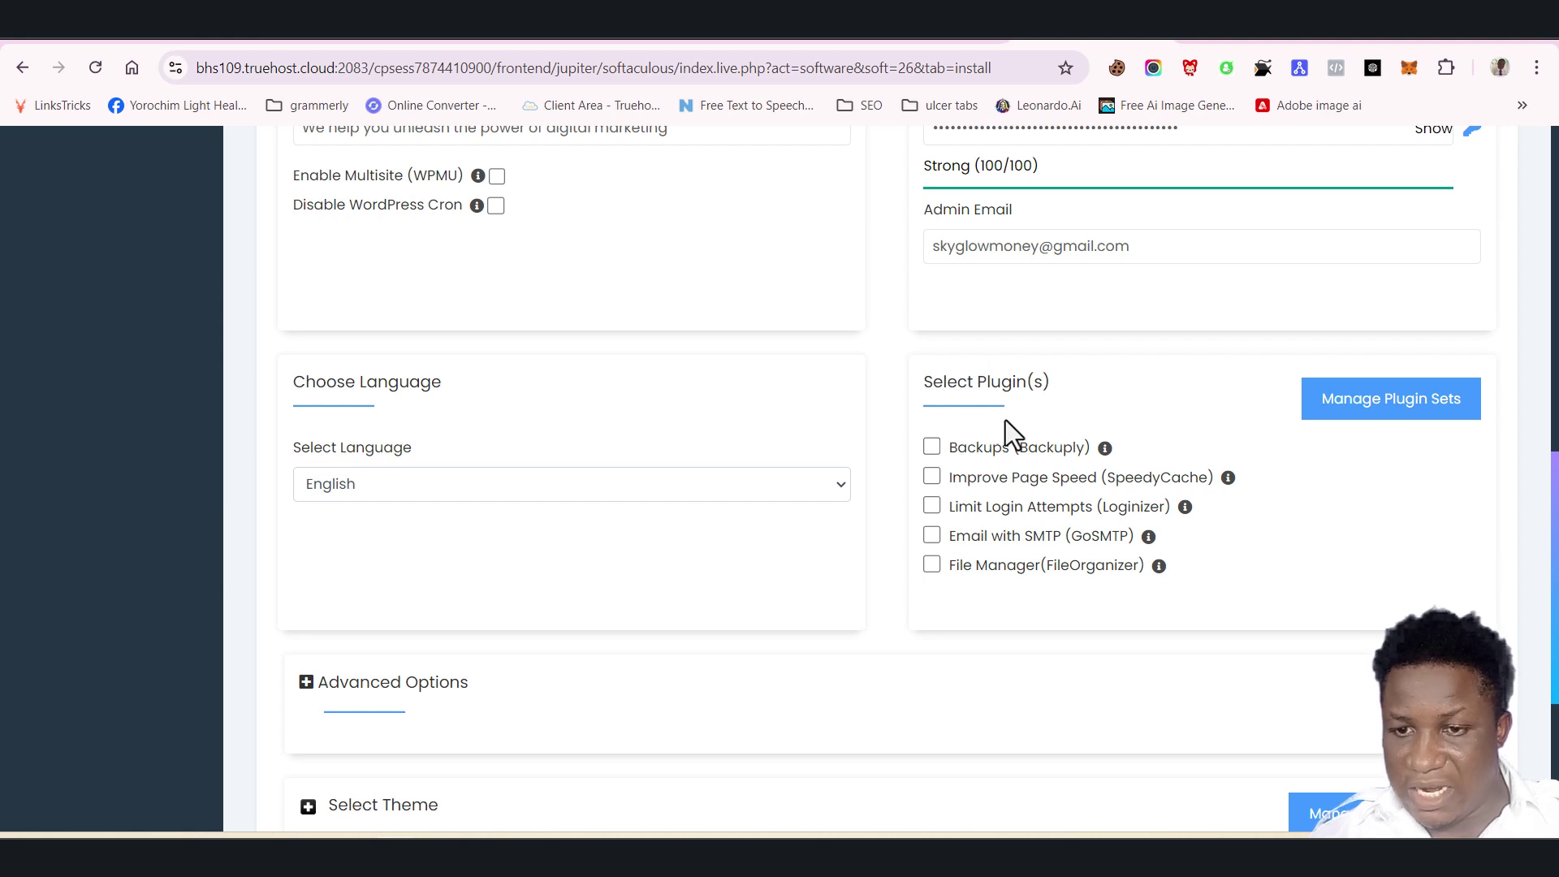
pyautogui.click(940, 444)
pyautogui.click(934, 477)
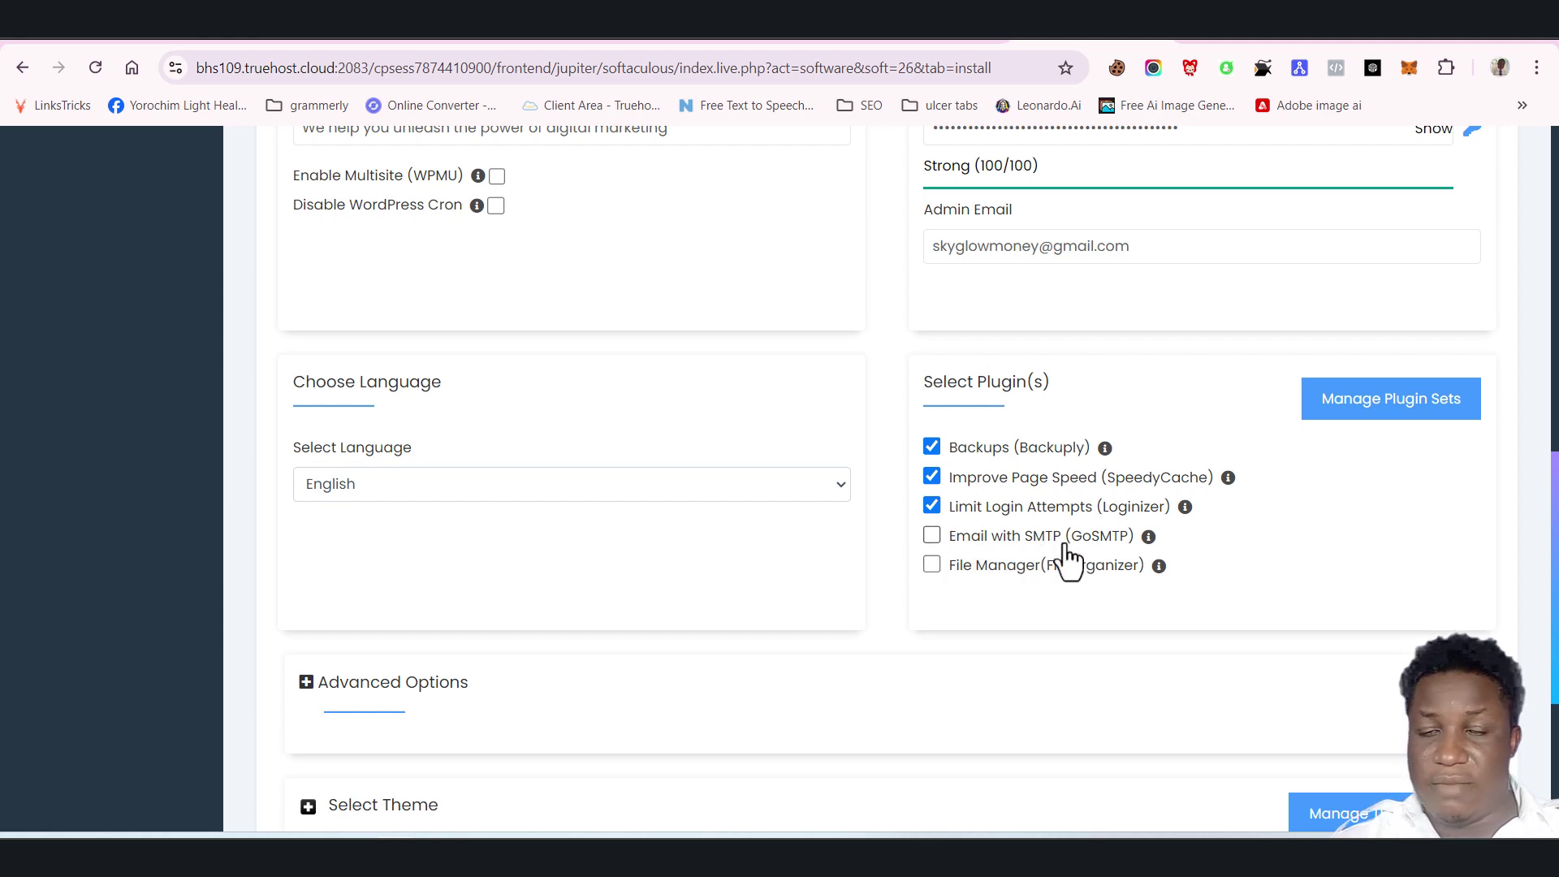
pyautogui.click(933, 567)
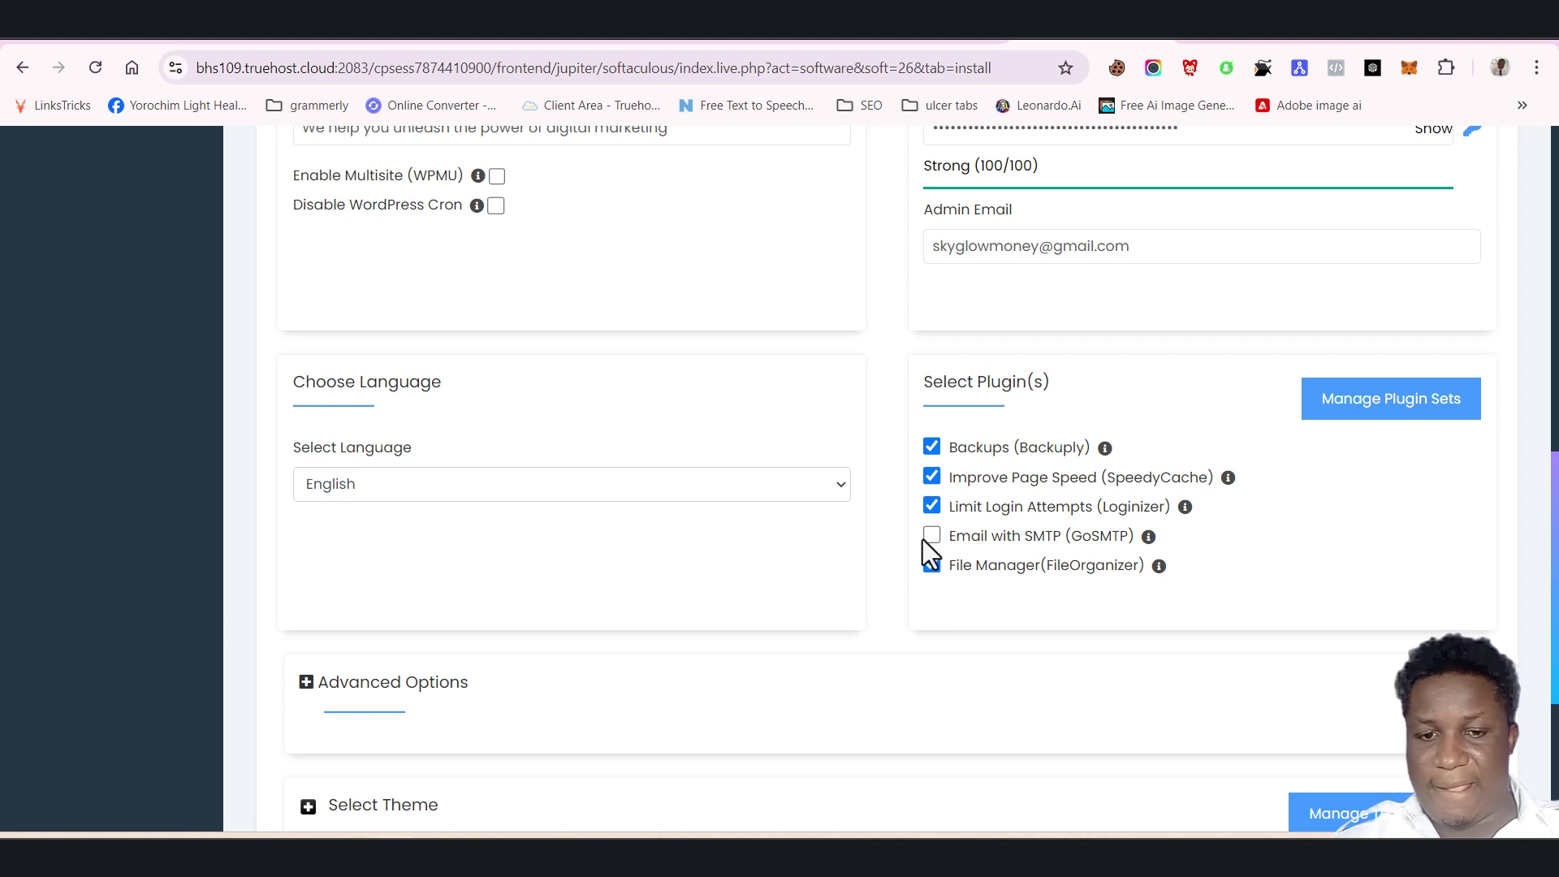
pyautogui.scroll(-1, 966, 523)
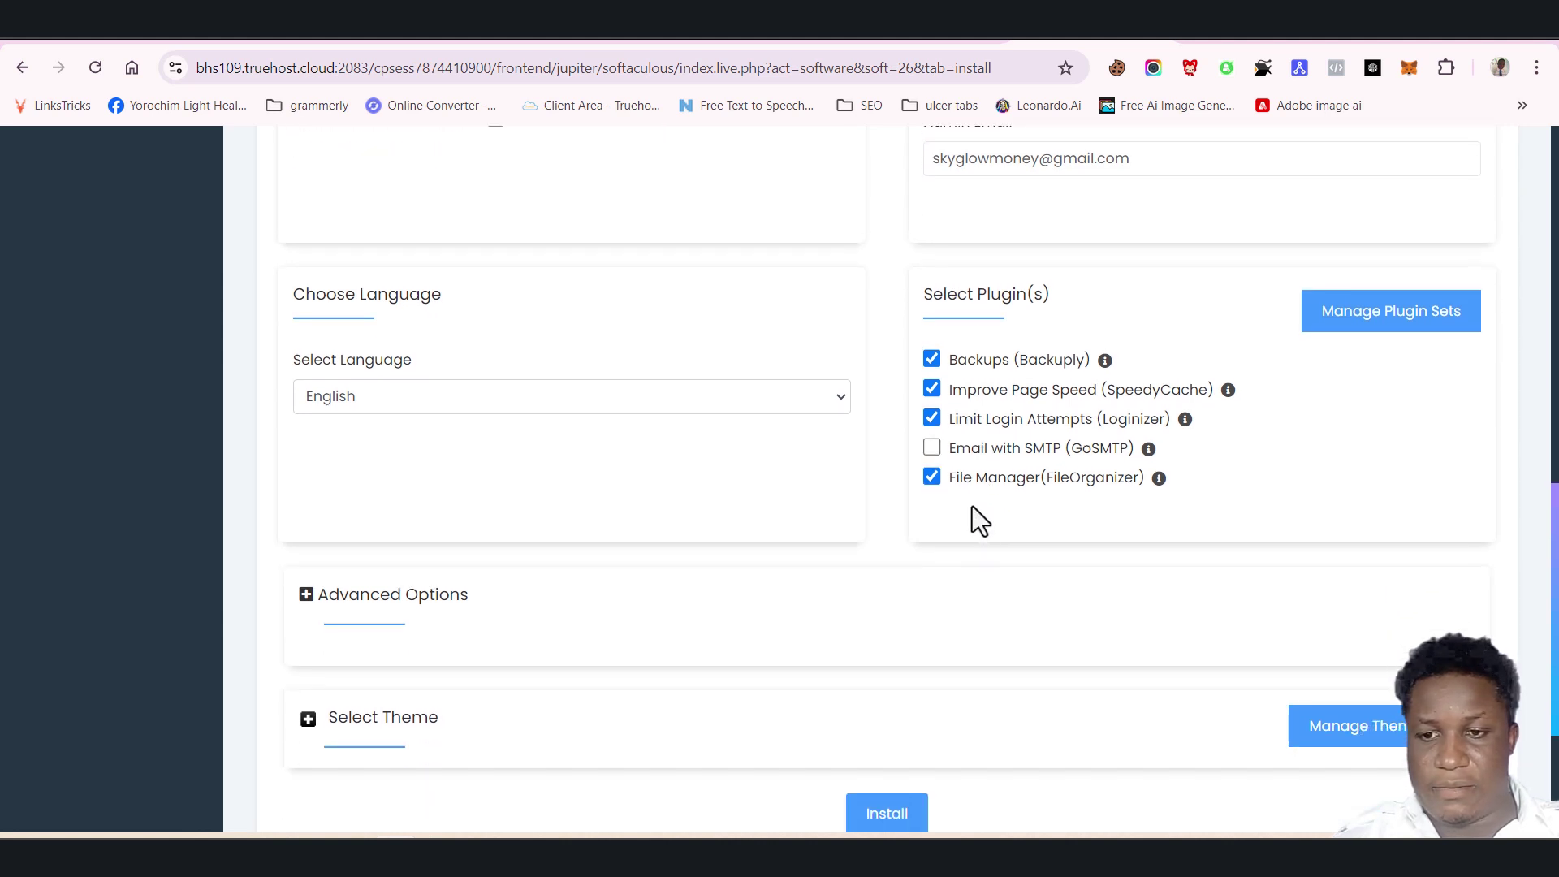
pyautogui.scroll(1, 971, 506)
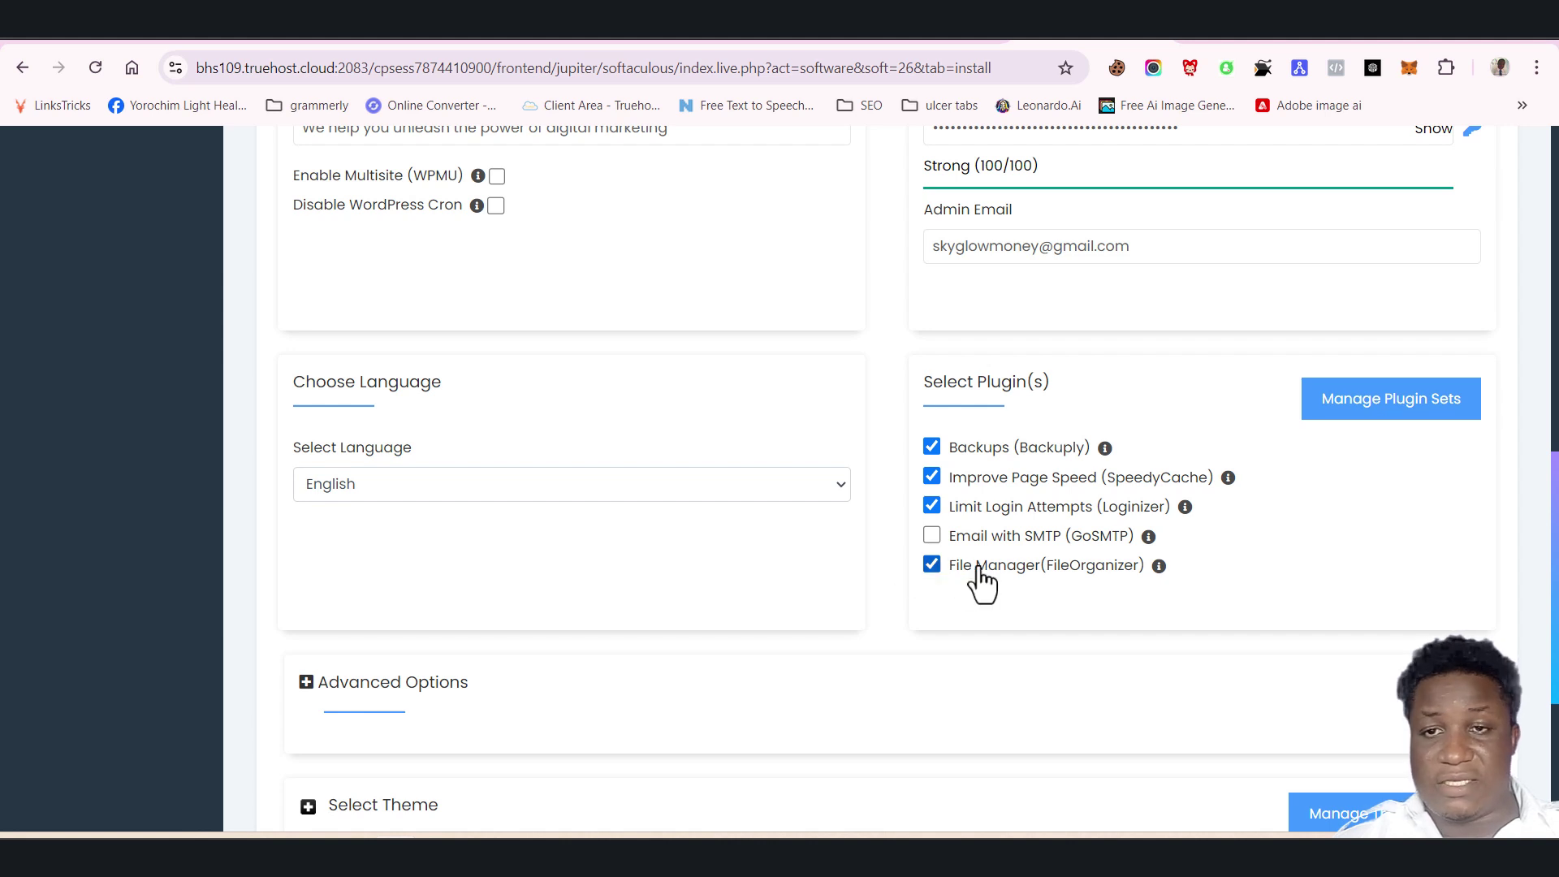
pyautogui.scroll(-1, 1015, 569)
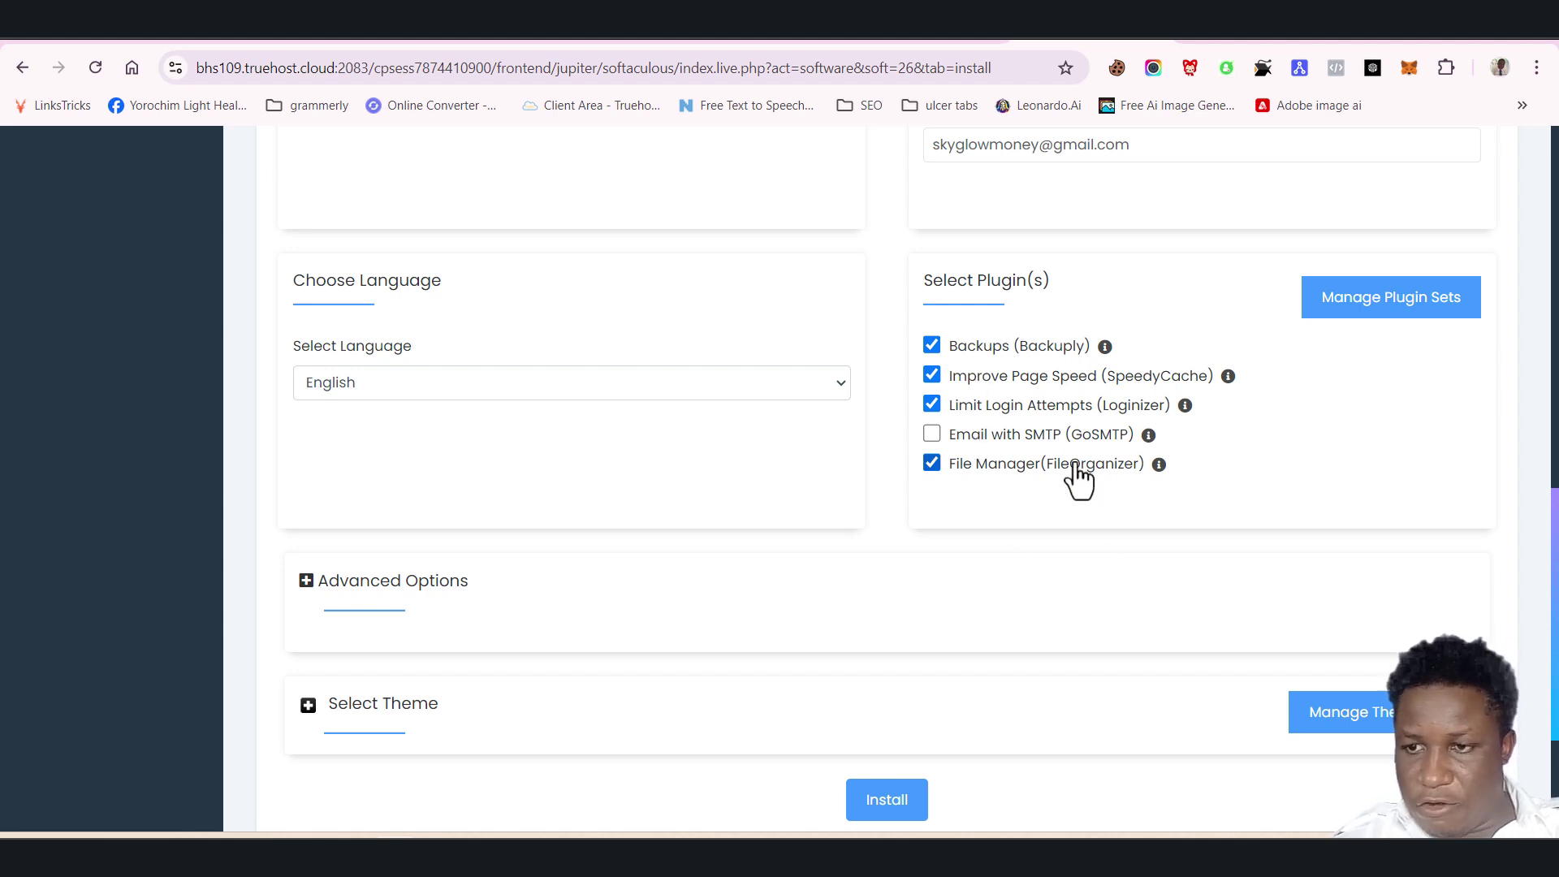
# Expand the Advanced Options, set the backup location to Local Folder, and collapse the section again
pyautogui.scroll(-2, 1078, 466)
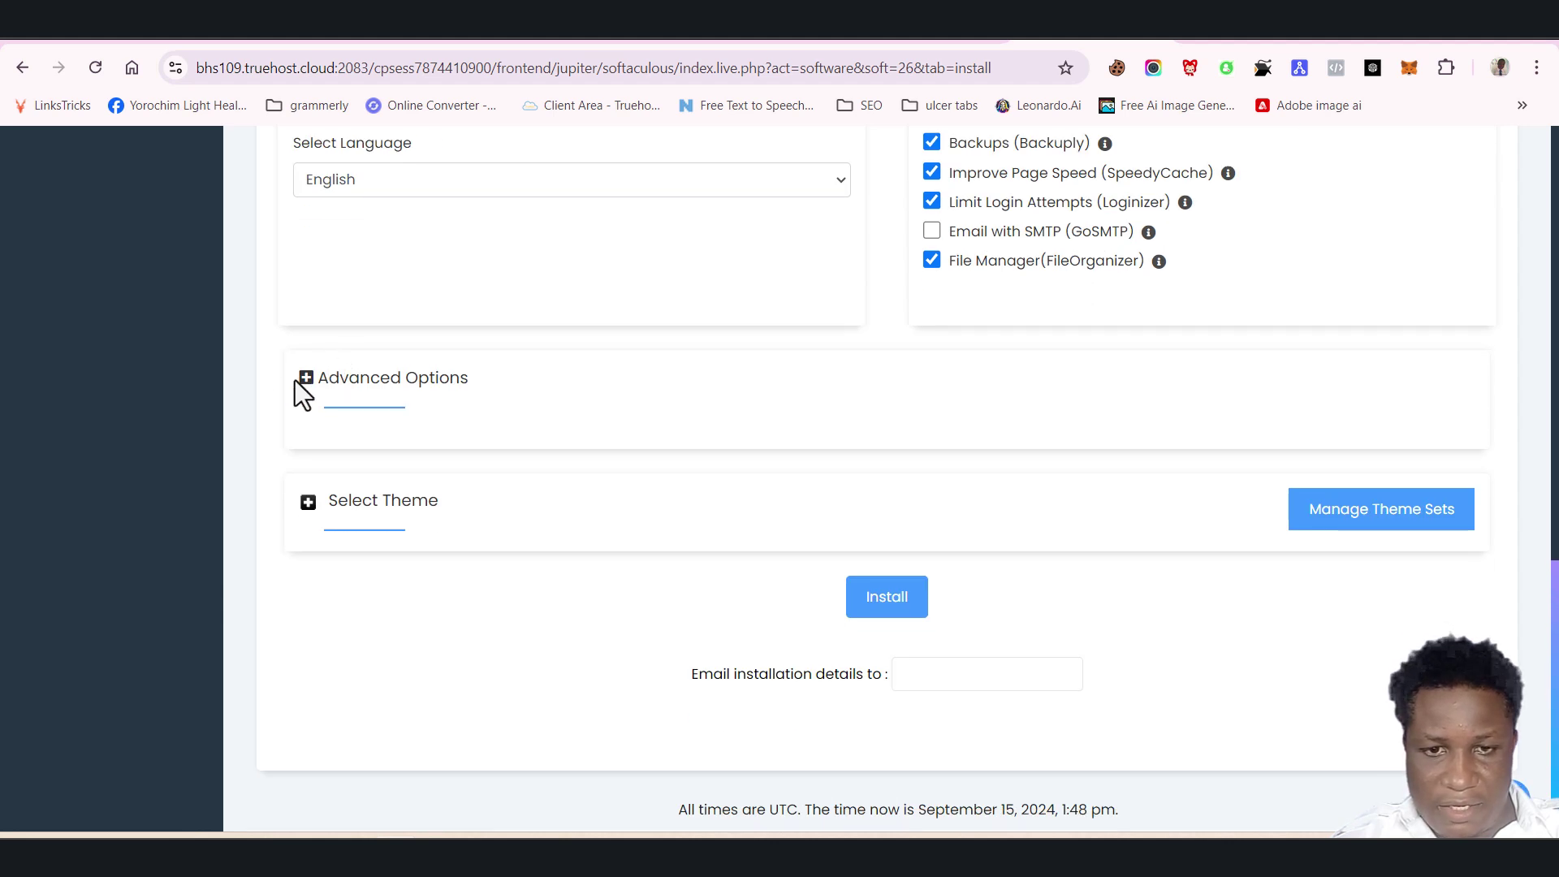
pyautogui.click(306, 378)
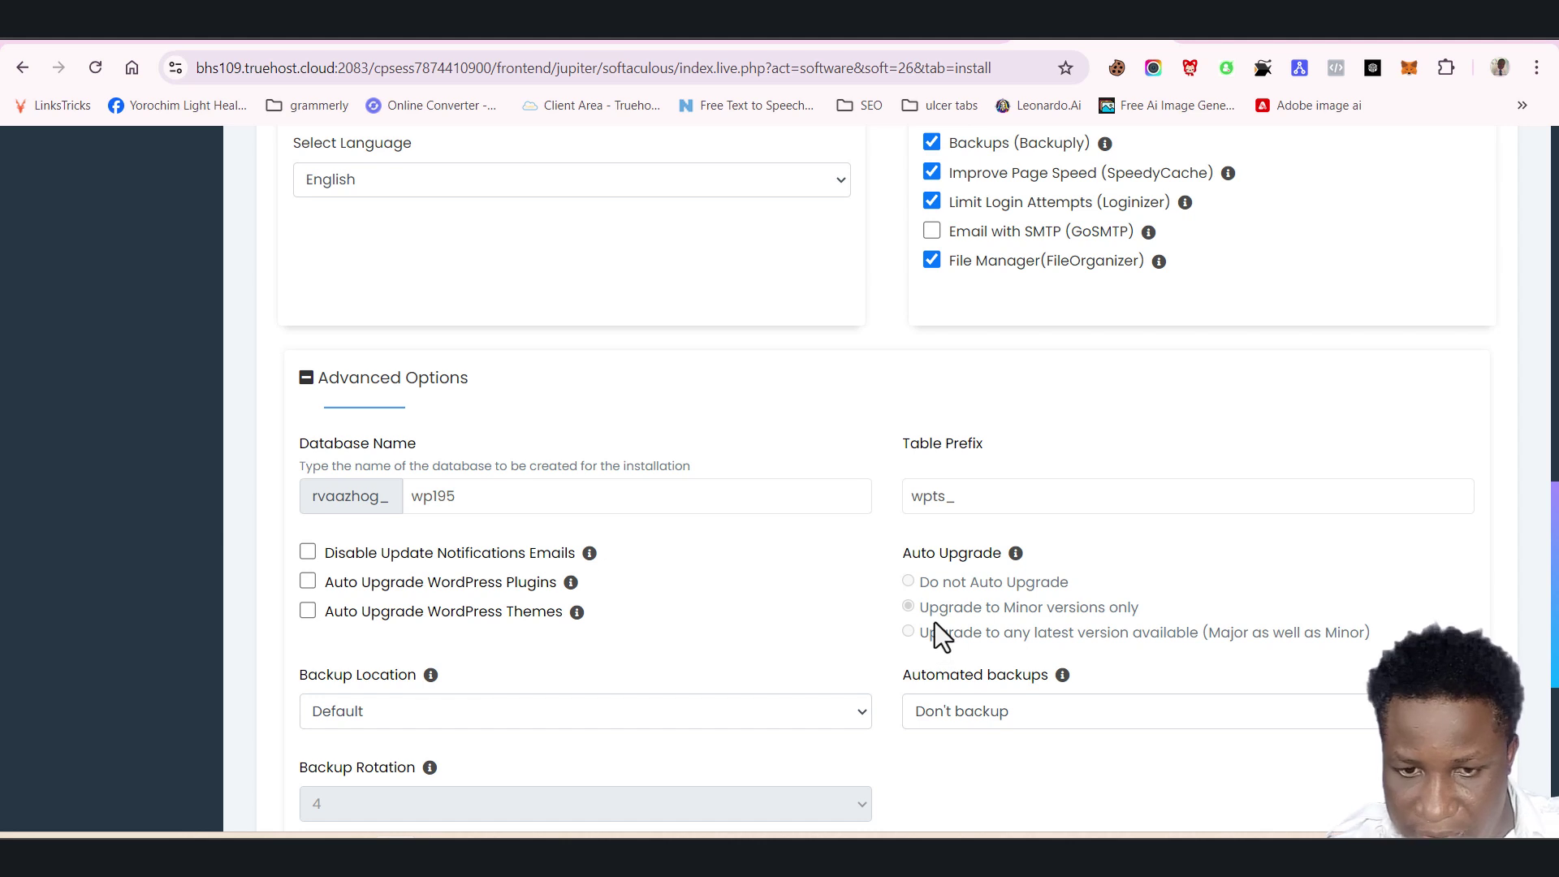
pyautogui.scroll(-1, 632, 638)
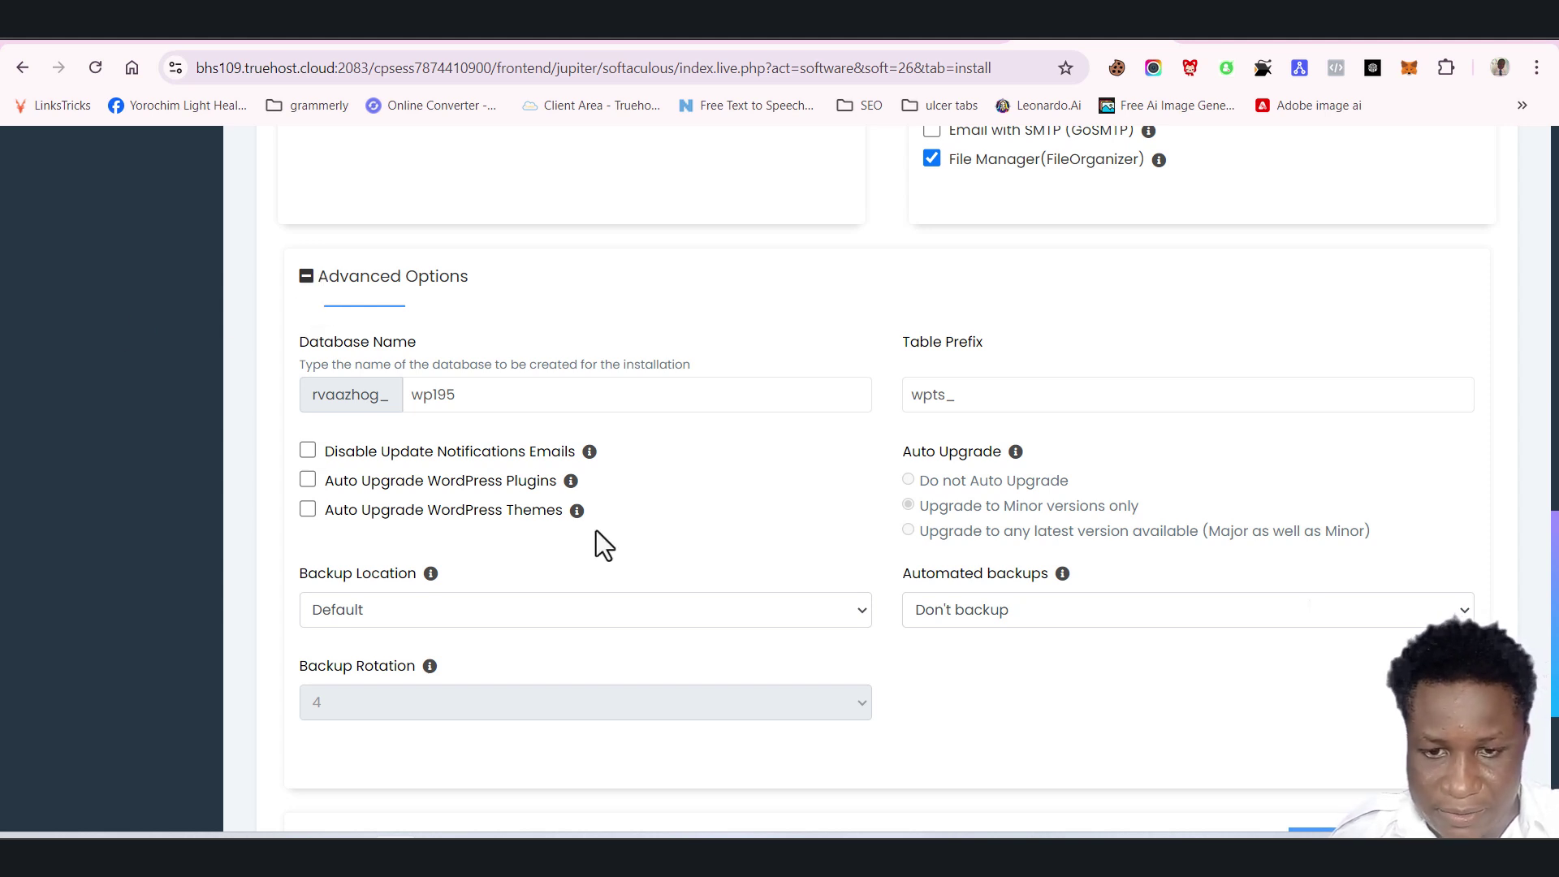
pyautogui.click(505, 610)
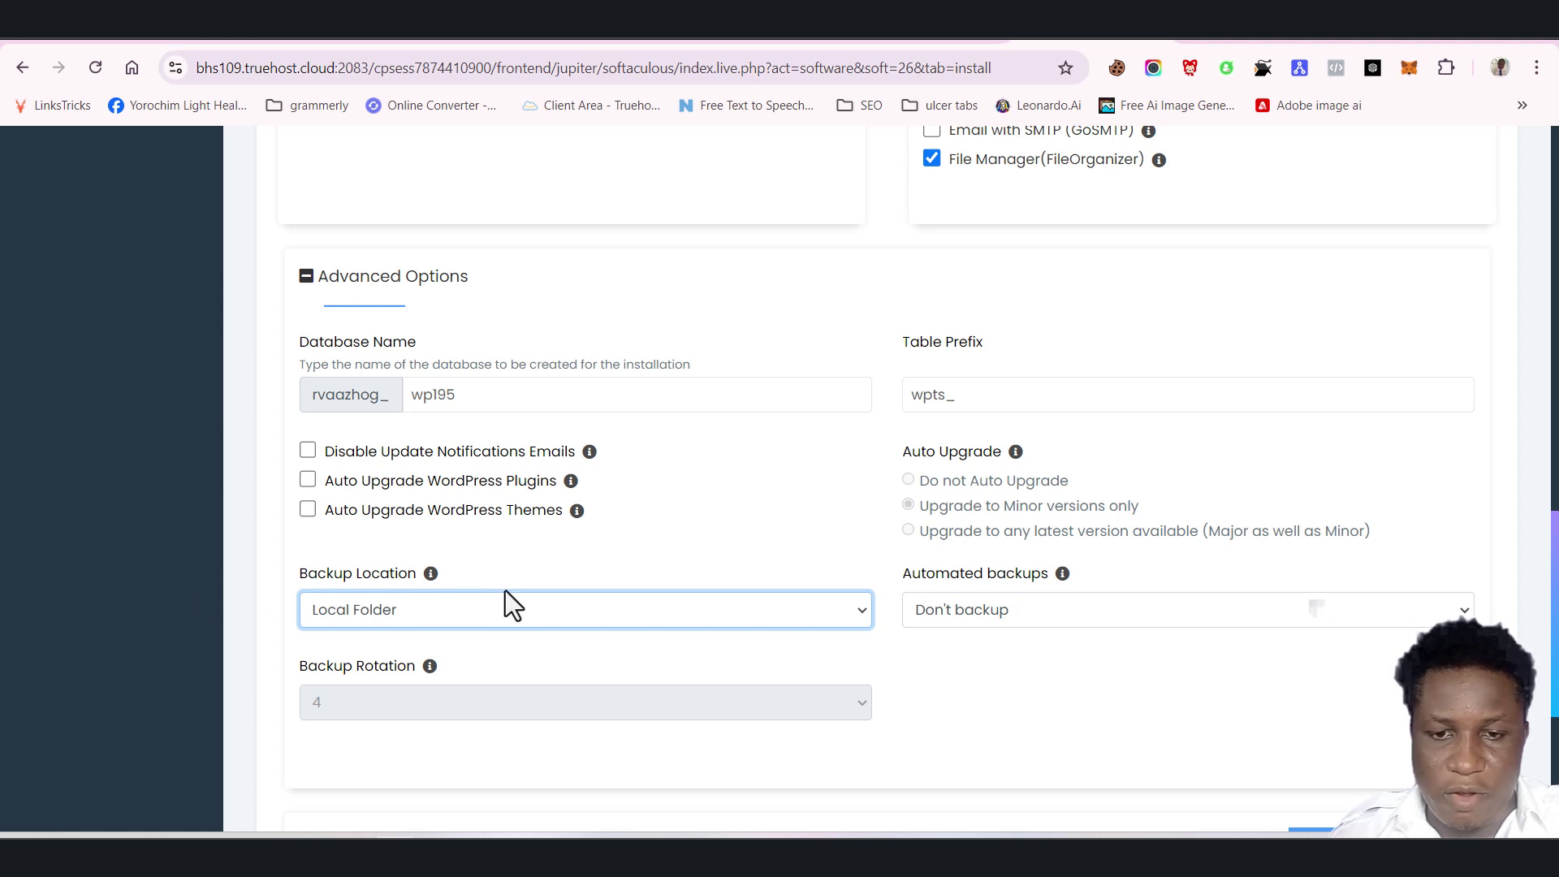
pyautogui.click(442, 611)
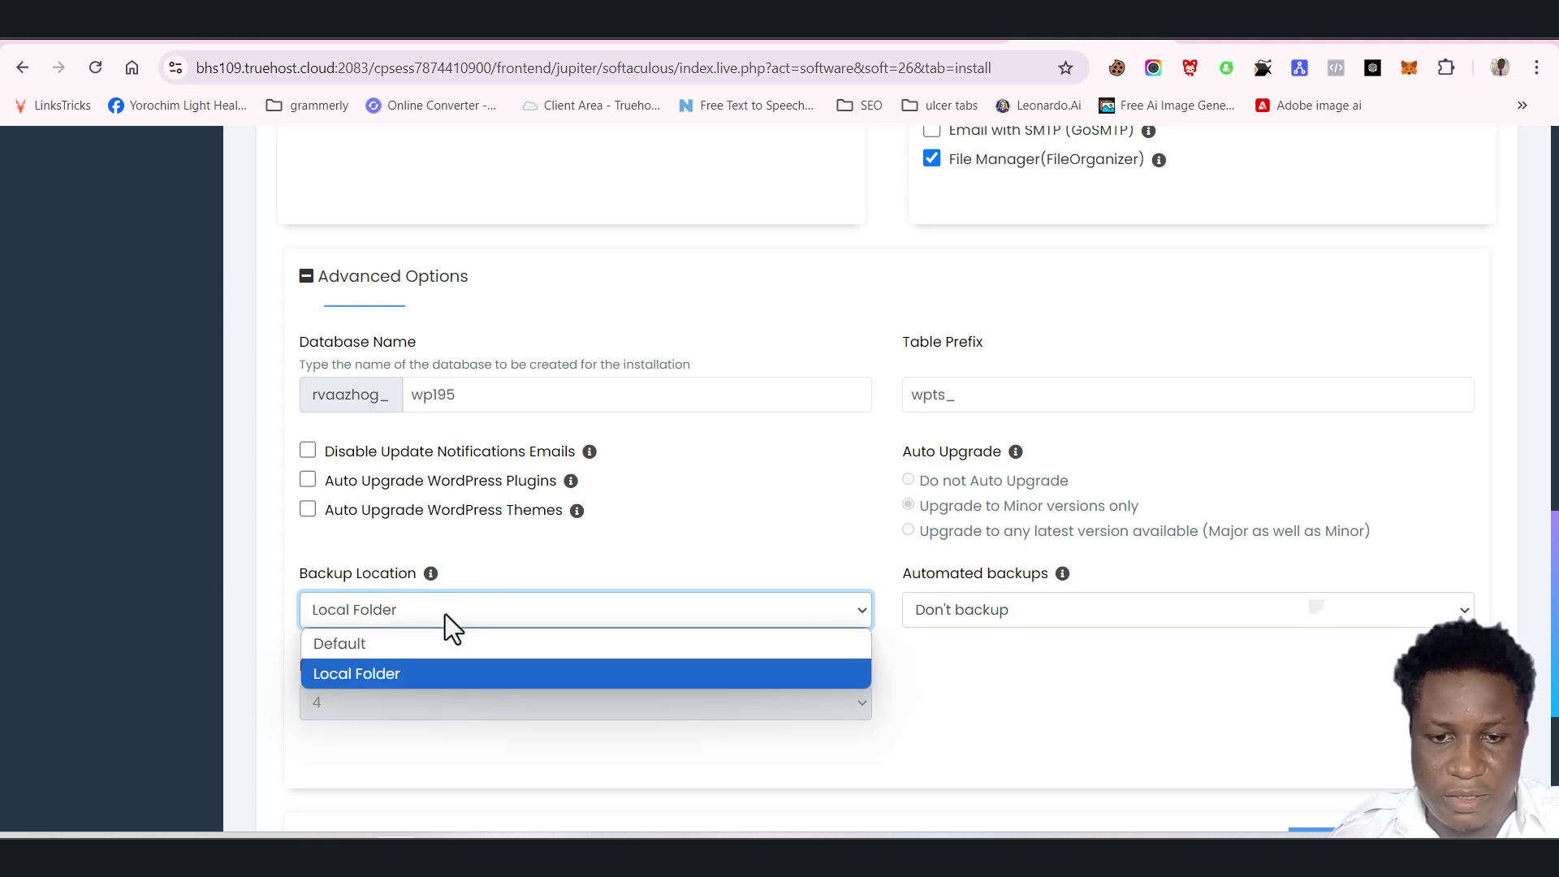
pyautogui.click(387, 683)
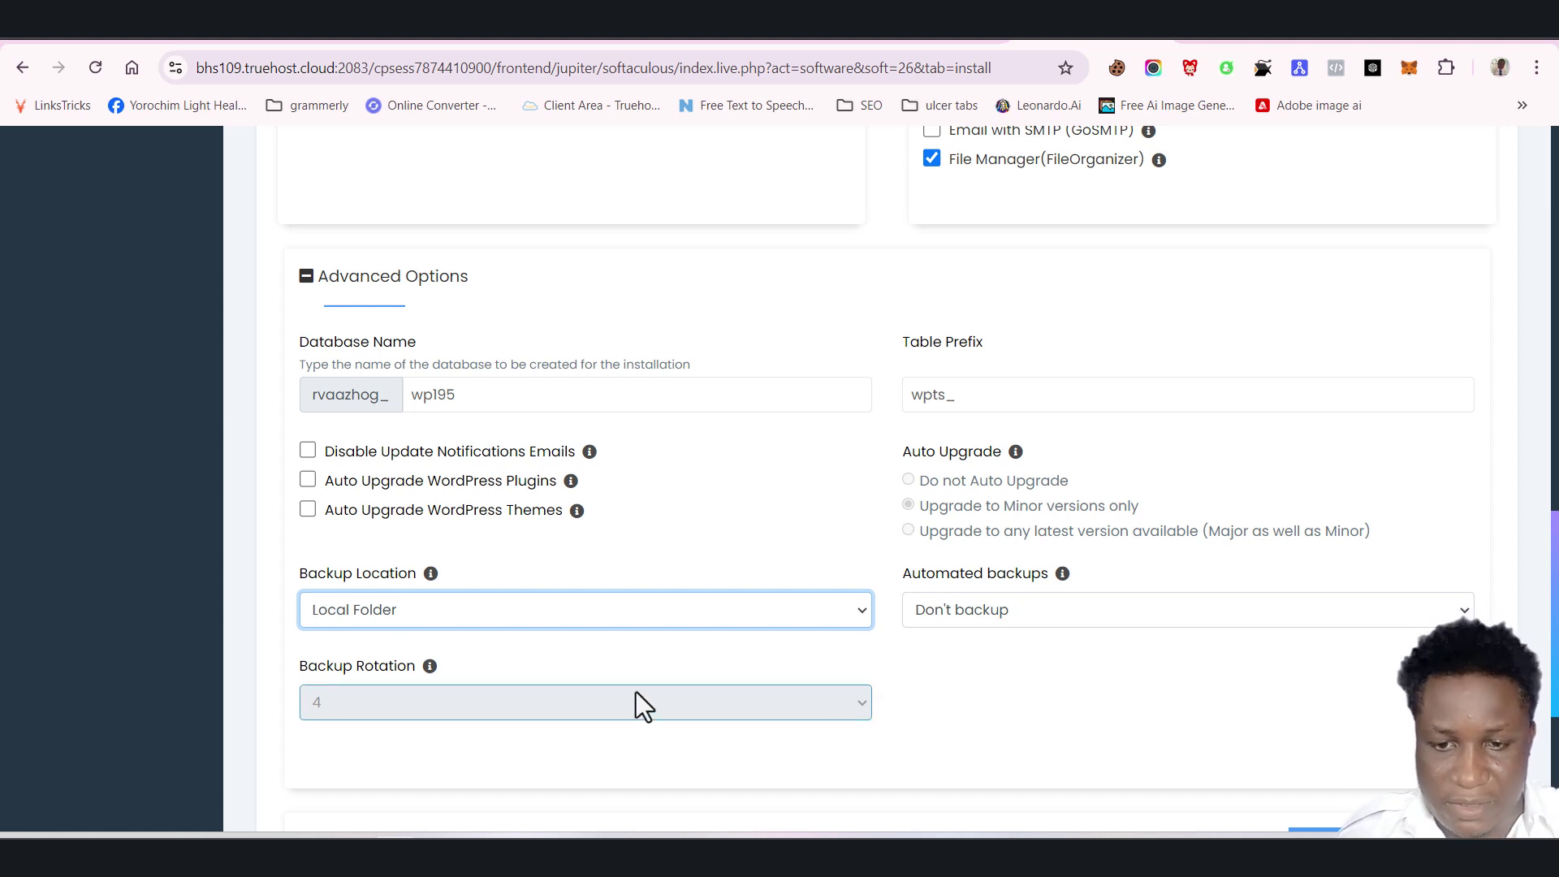
pyautogui.scroll(4, 985, 674)
pyautogui.scroll(-6, 995, 568)
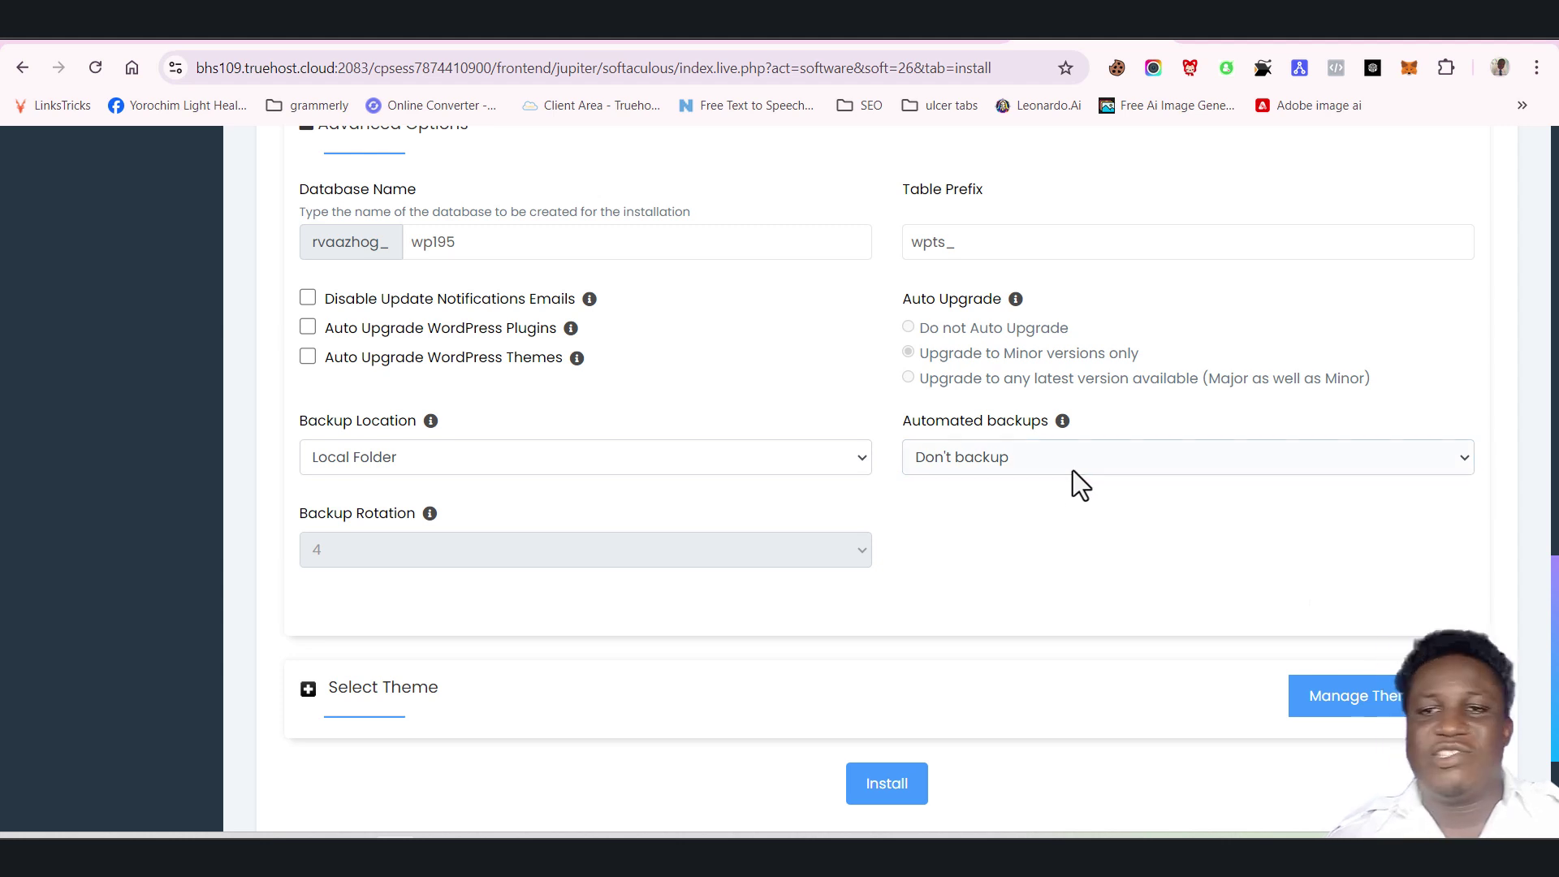
pyautogui.scroll(-1, 886, 479)
pyautogui.scroll(3, 877, 479)
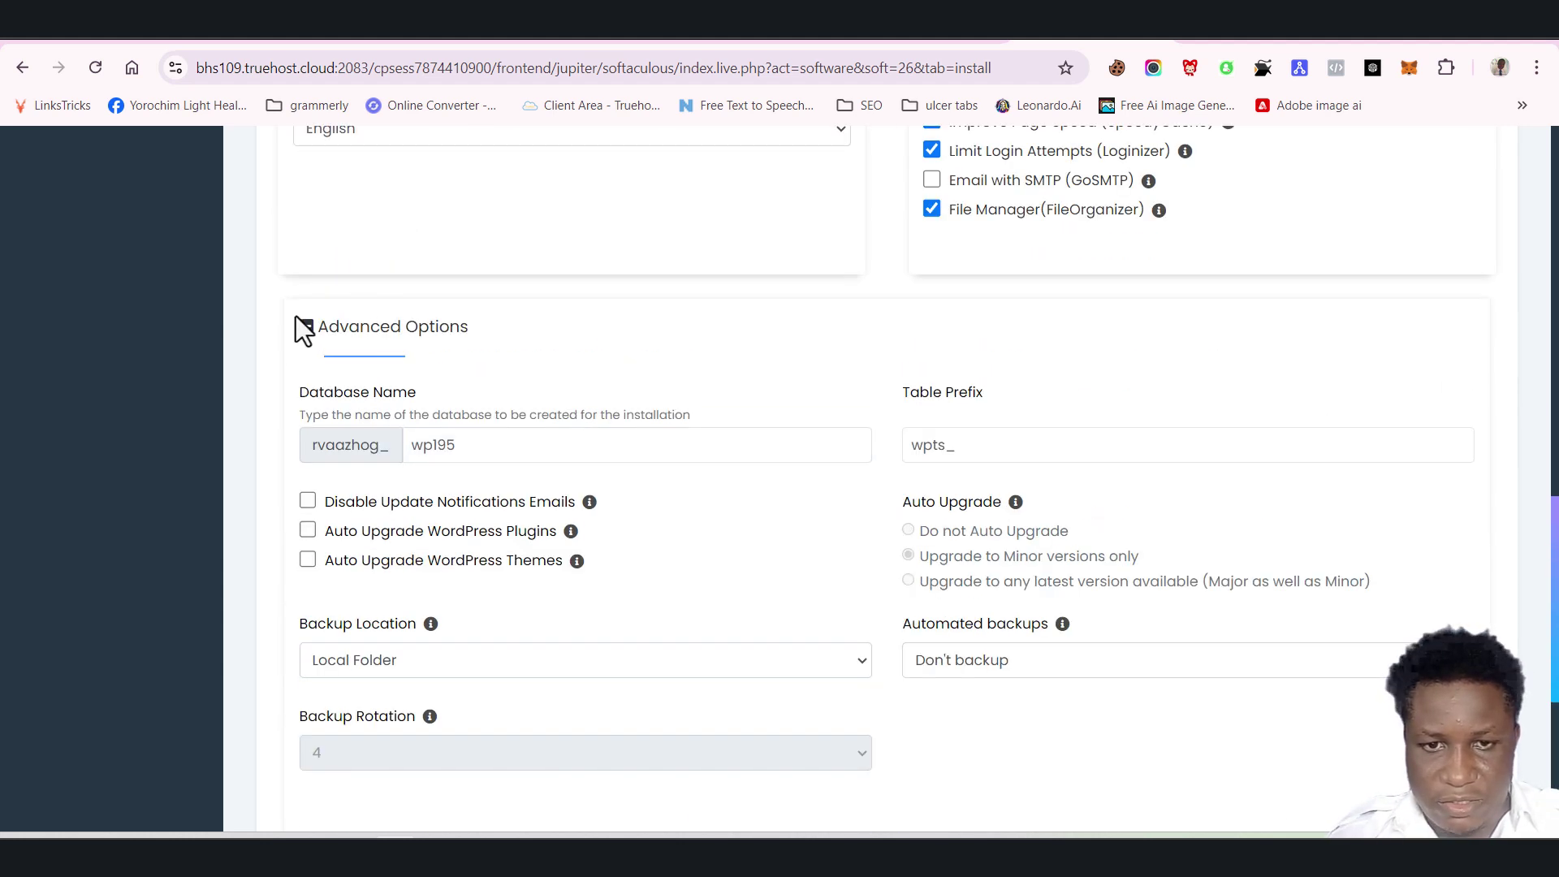
pyautogui.click(306, 329)
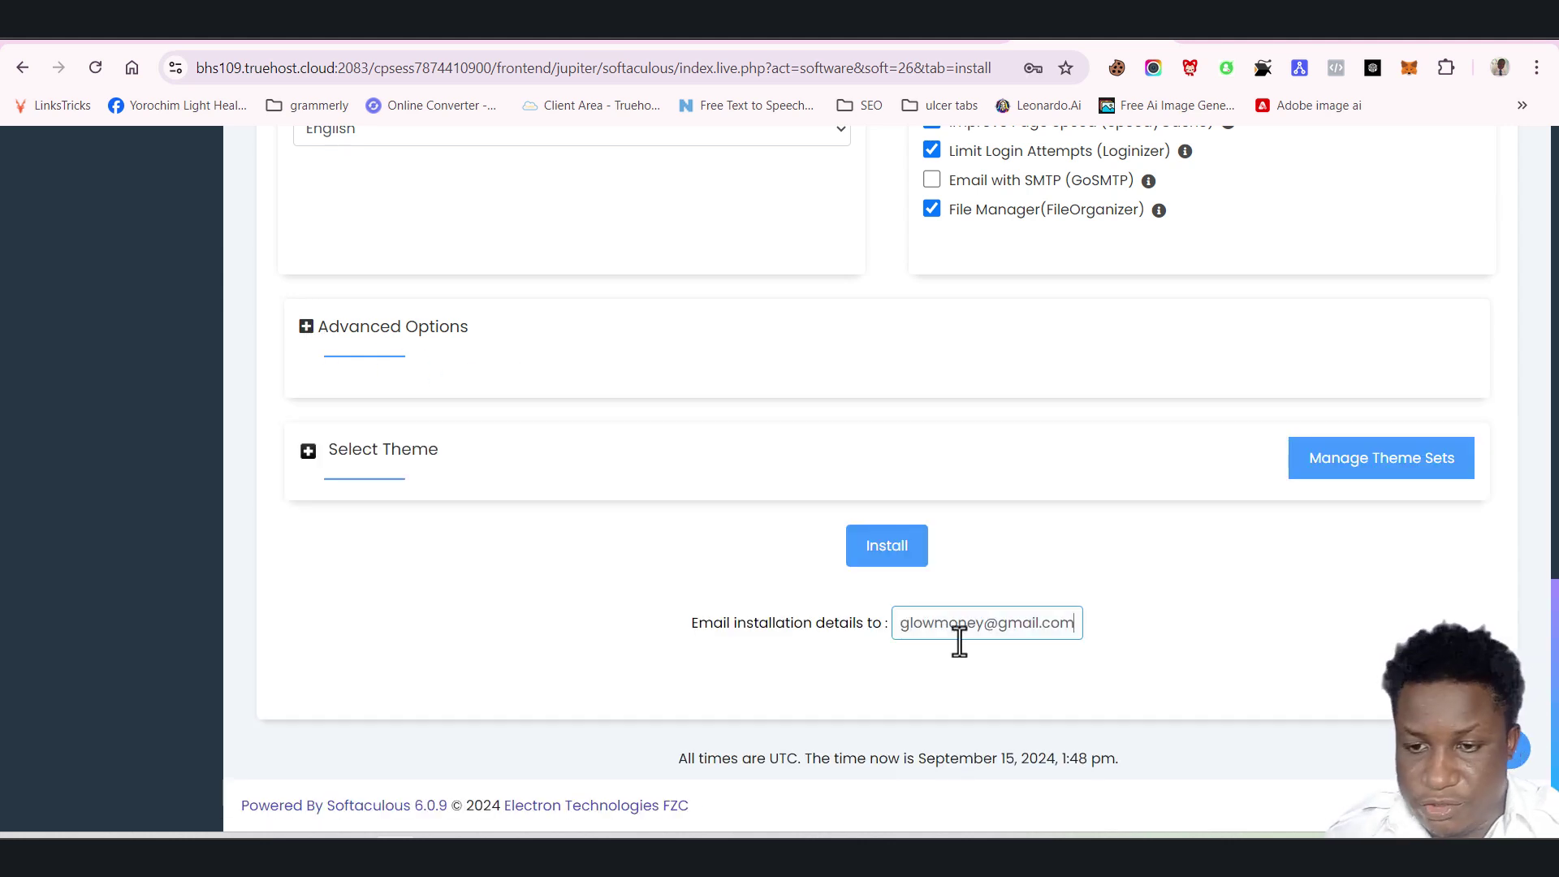
# Enter the recipient email for the installation details and submit the WordPress installation, declining to save the password in the browser
pyautogui.click(926, 624)
pyautogui.click(886, 563)
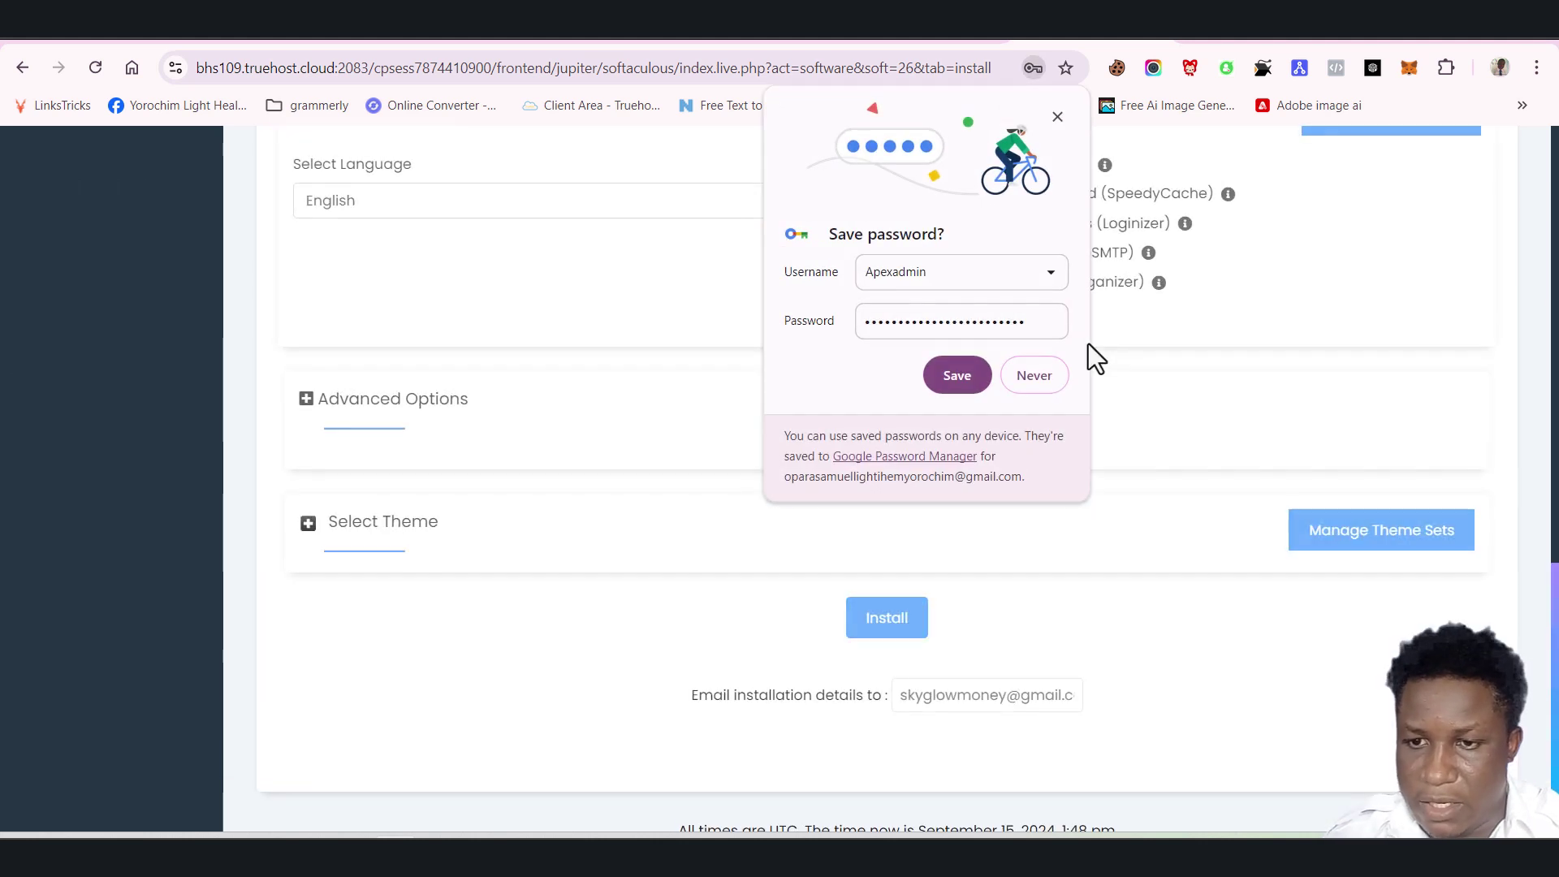
pyautogui.click(1036, 377)
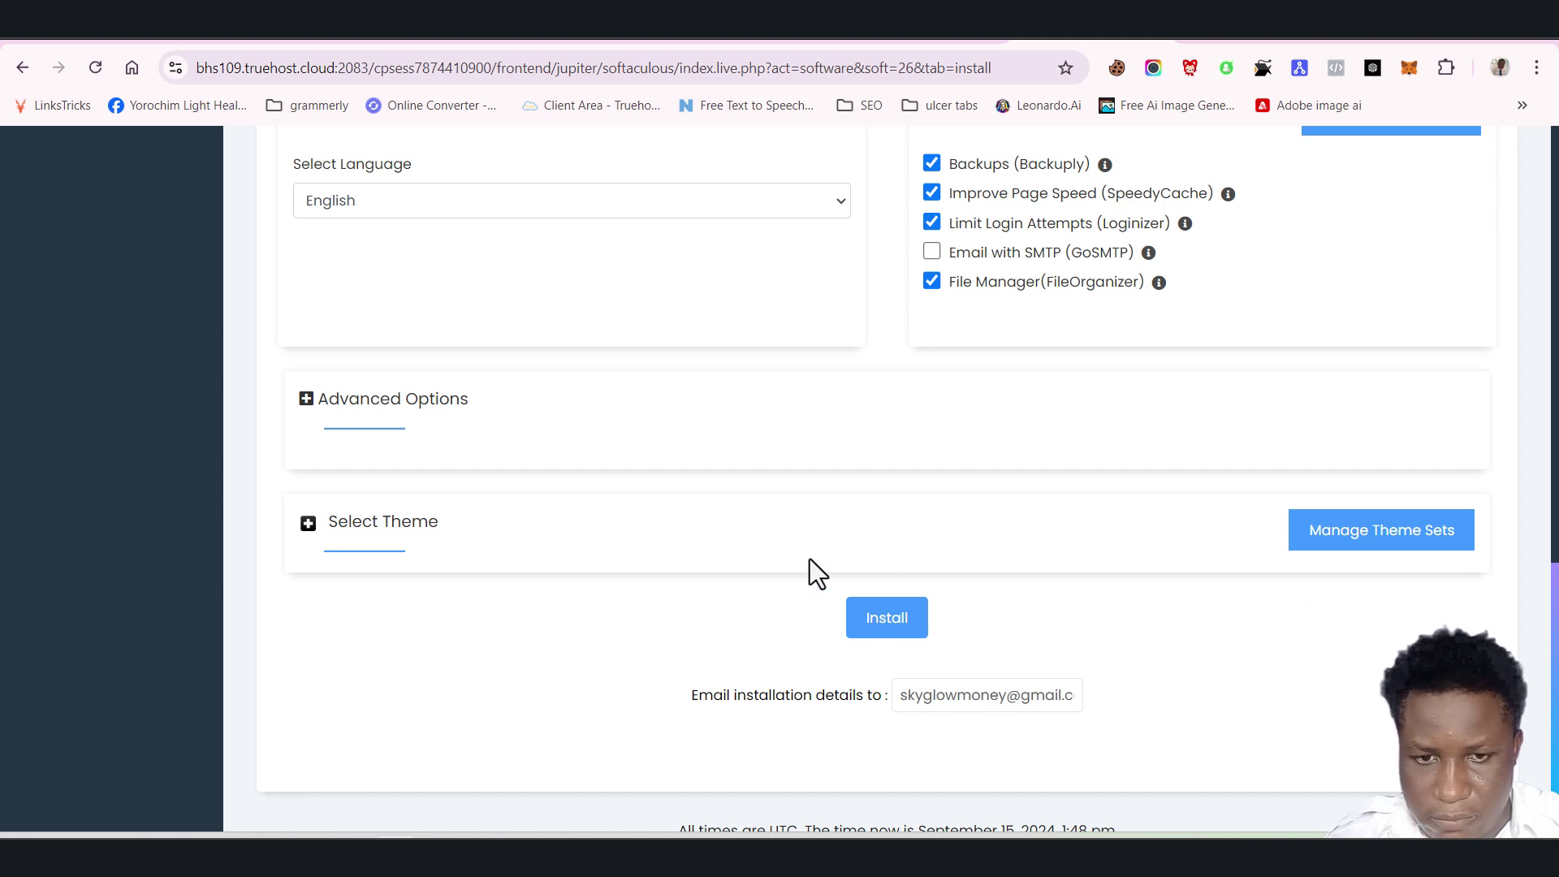
# Enable overwriting all existing files in the target folder so the installation can continue
pyautogui.scroll(-1, 812, 558)
pyautogui.scroll(5, 840, 560)
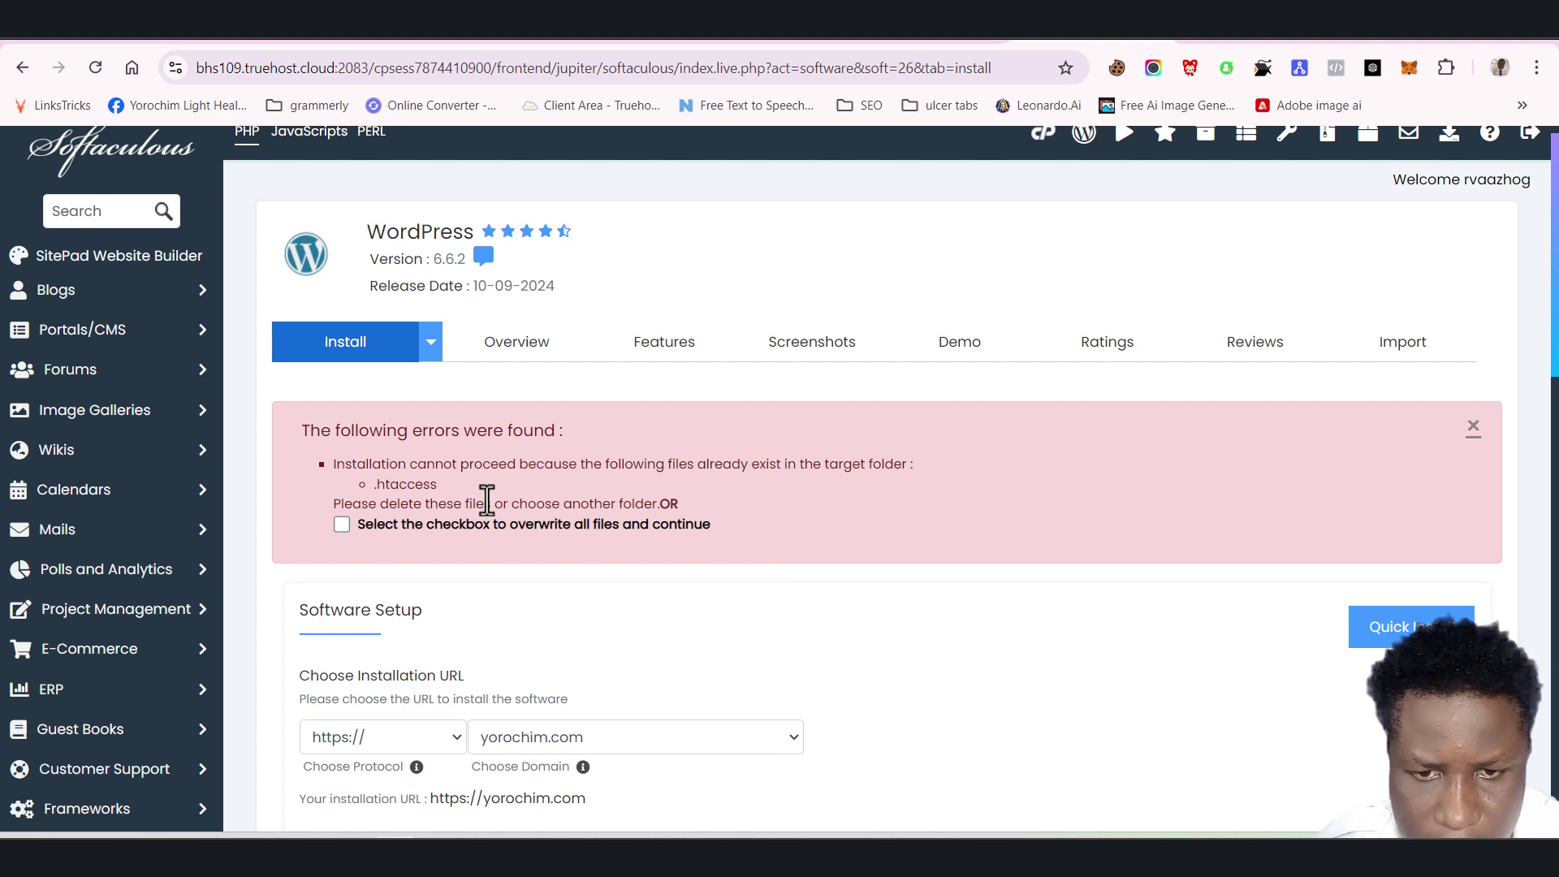
pyautogui.scroll(1, 381, 479)
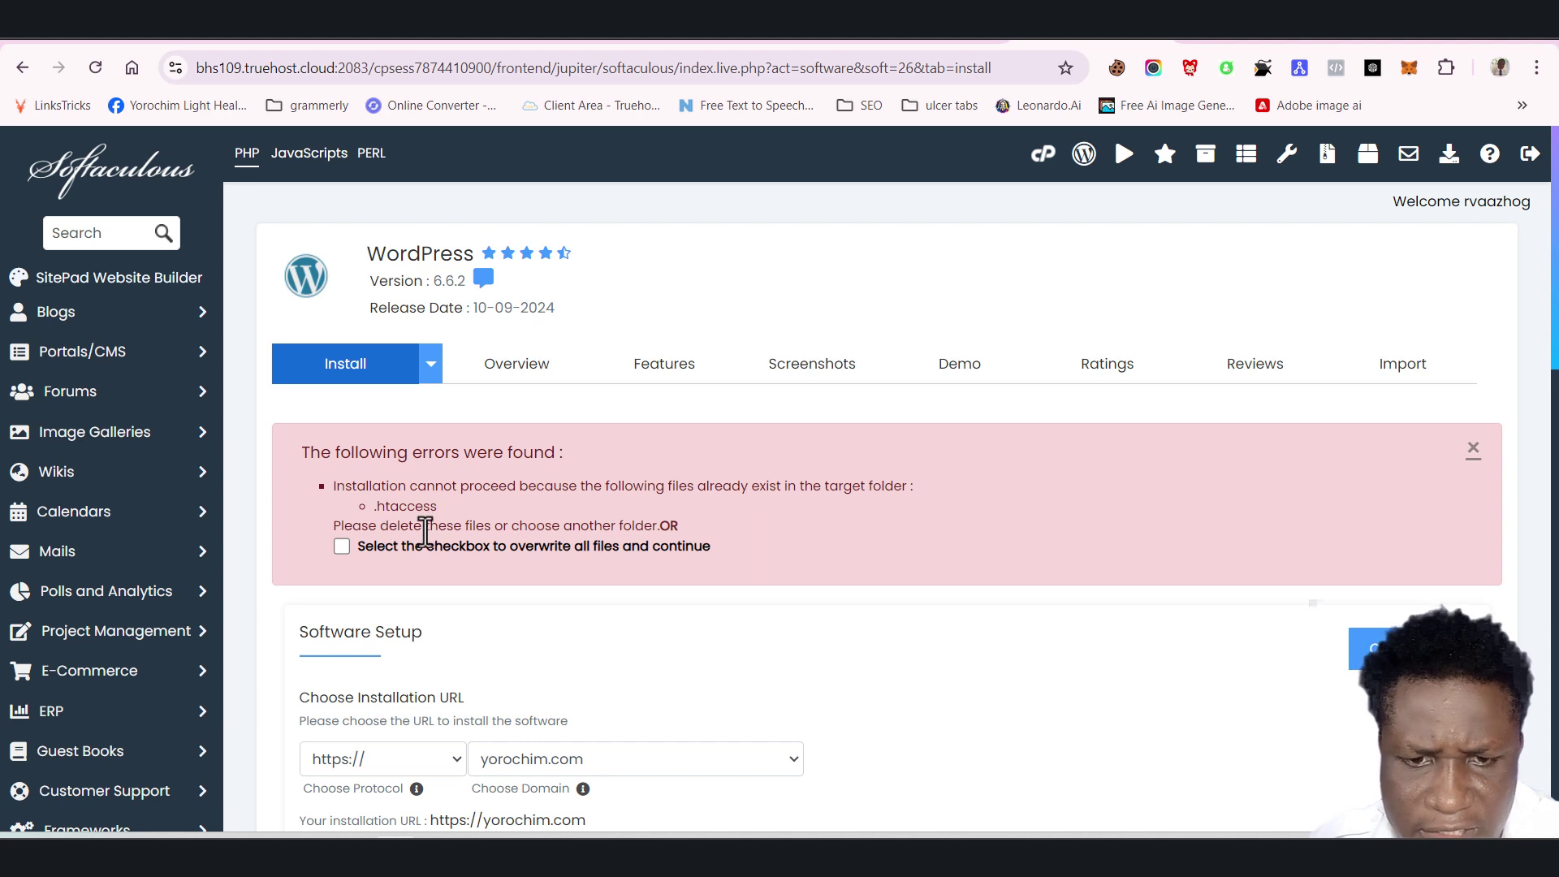
pyautogui.click(344, 547)
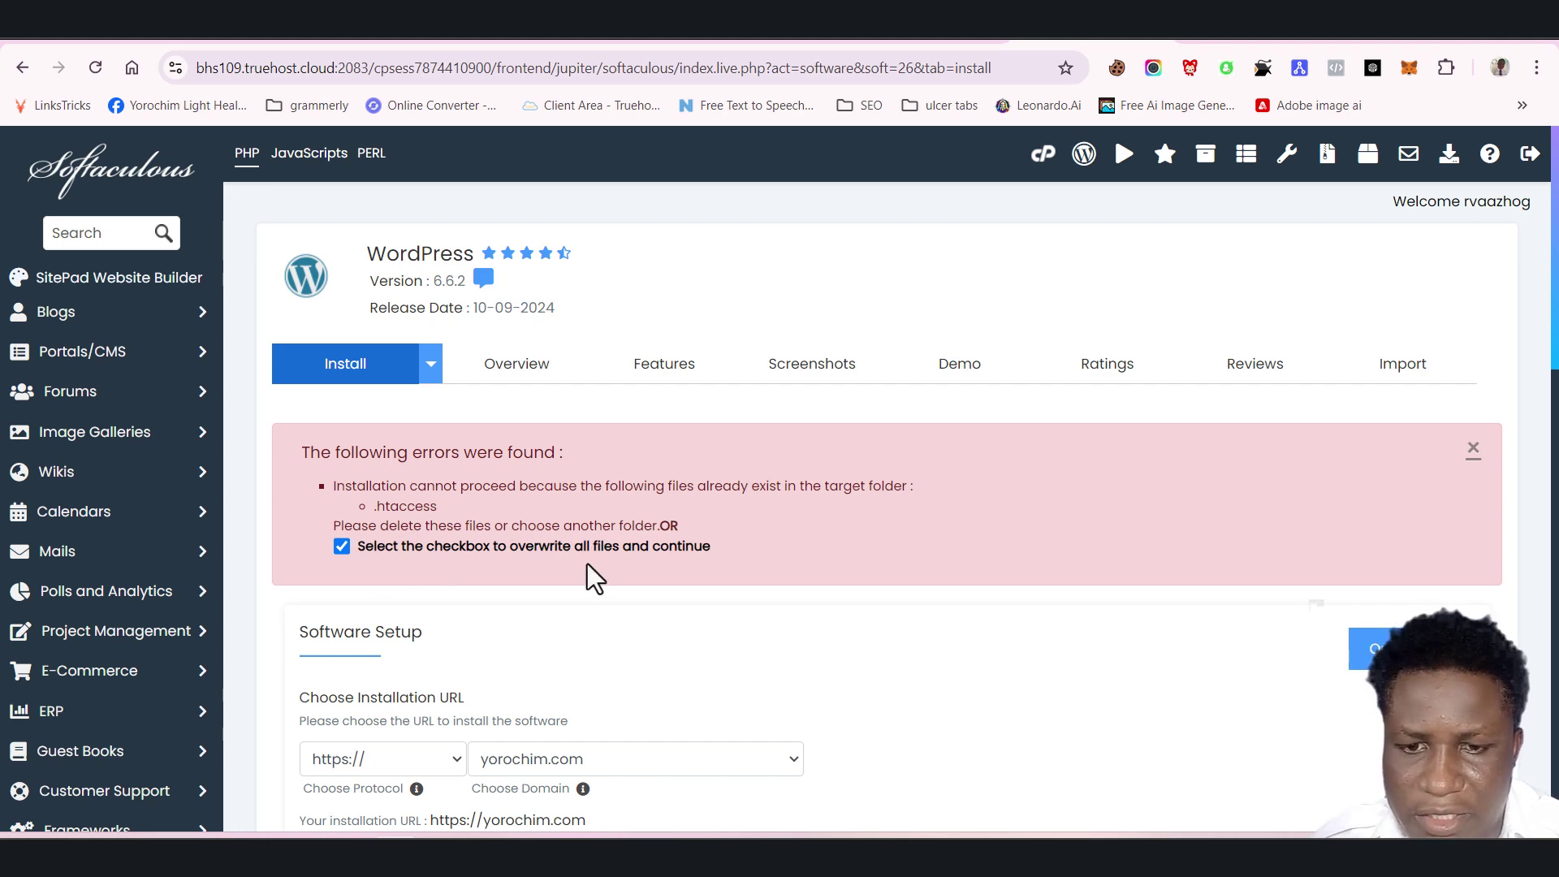
# Recheck the installation form and run the WordPress installation on yorochim.com again until it completes
pyautogui.scroll(-3, 600, 568)
pyautogui.scroll(-2, 601, 568)
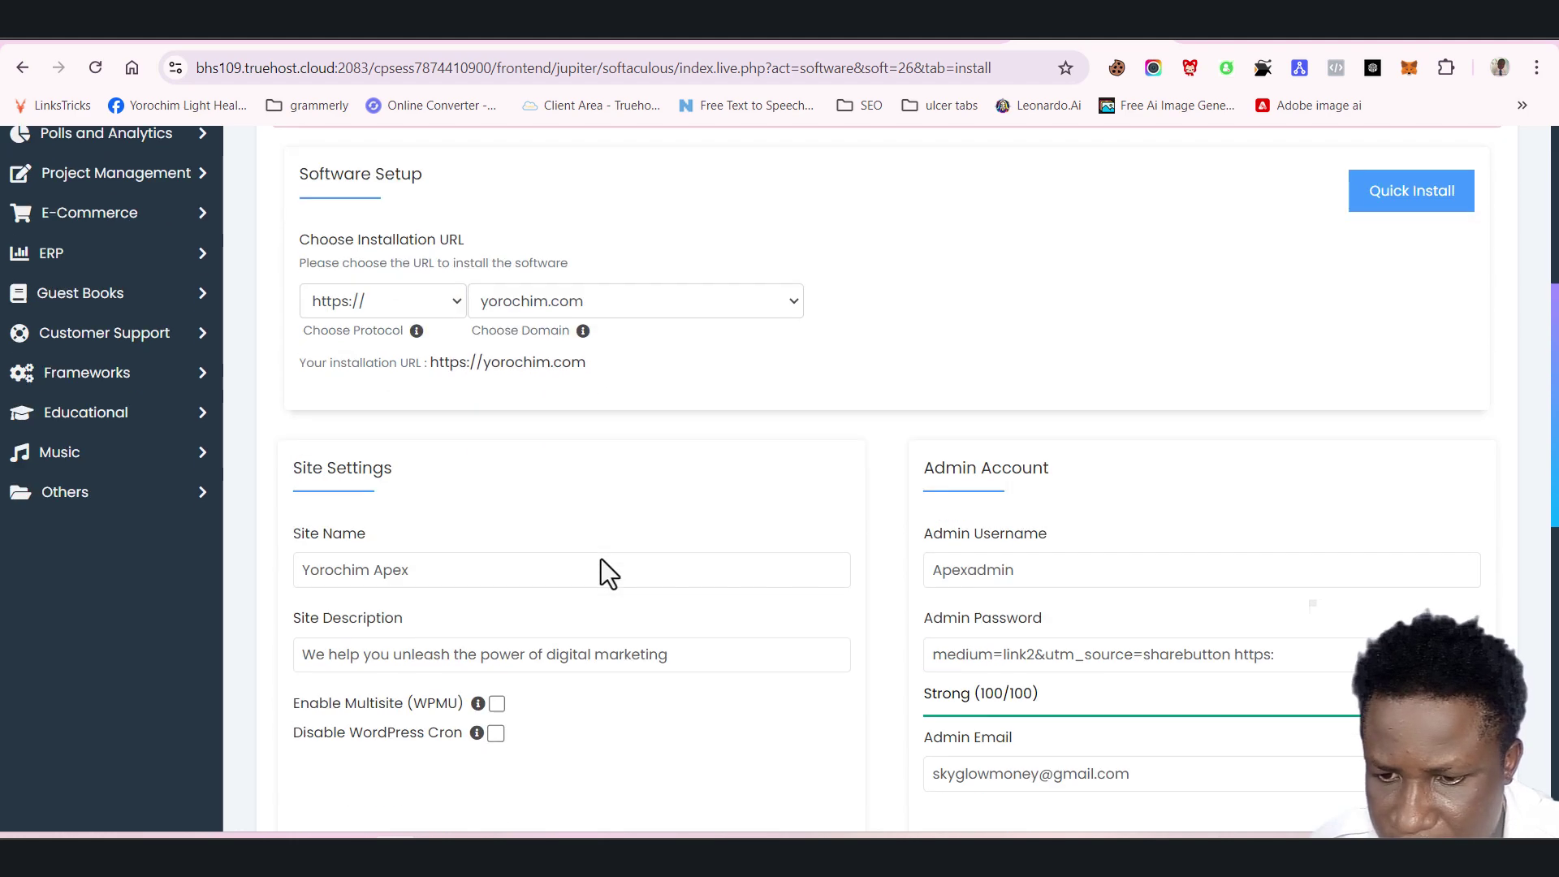
pyautogui.scroll(-6, 601, 559)
pyautogui.scroll(-2, 904, 573)
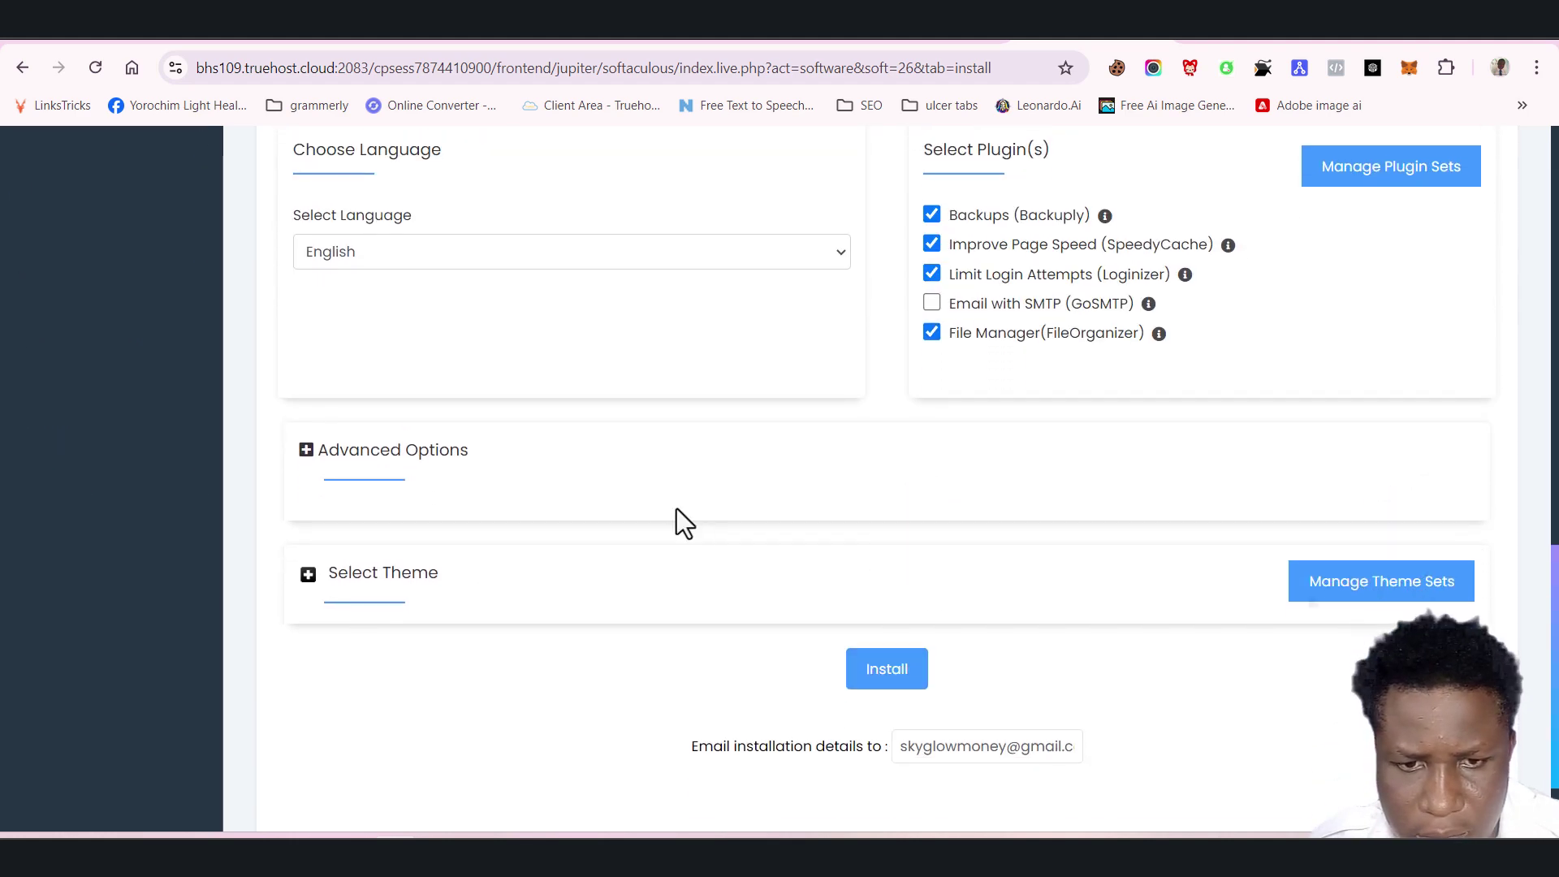
pyautogui.scroll(8, 682, 522)
pyautogui.scroll(-5, 752, 507)
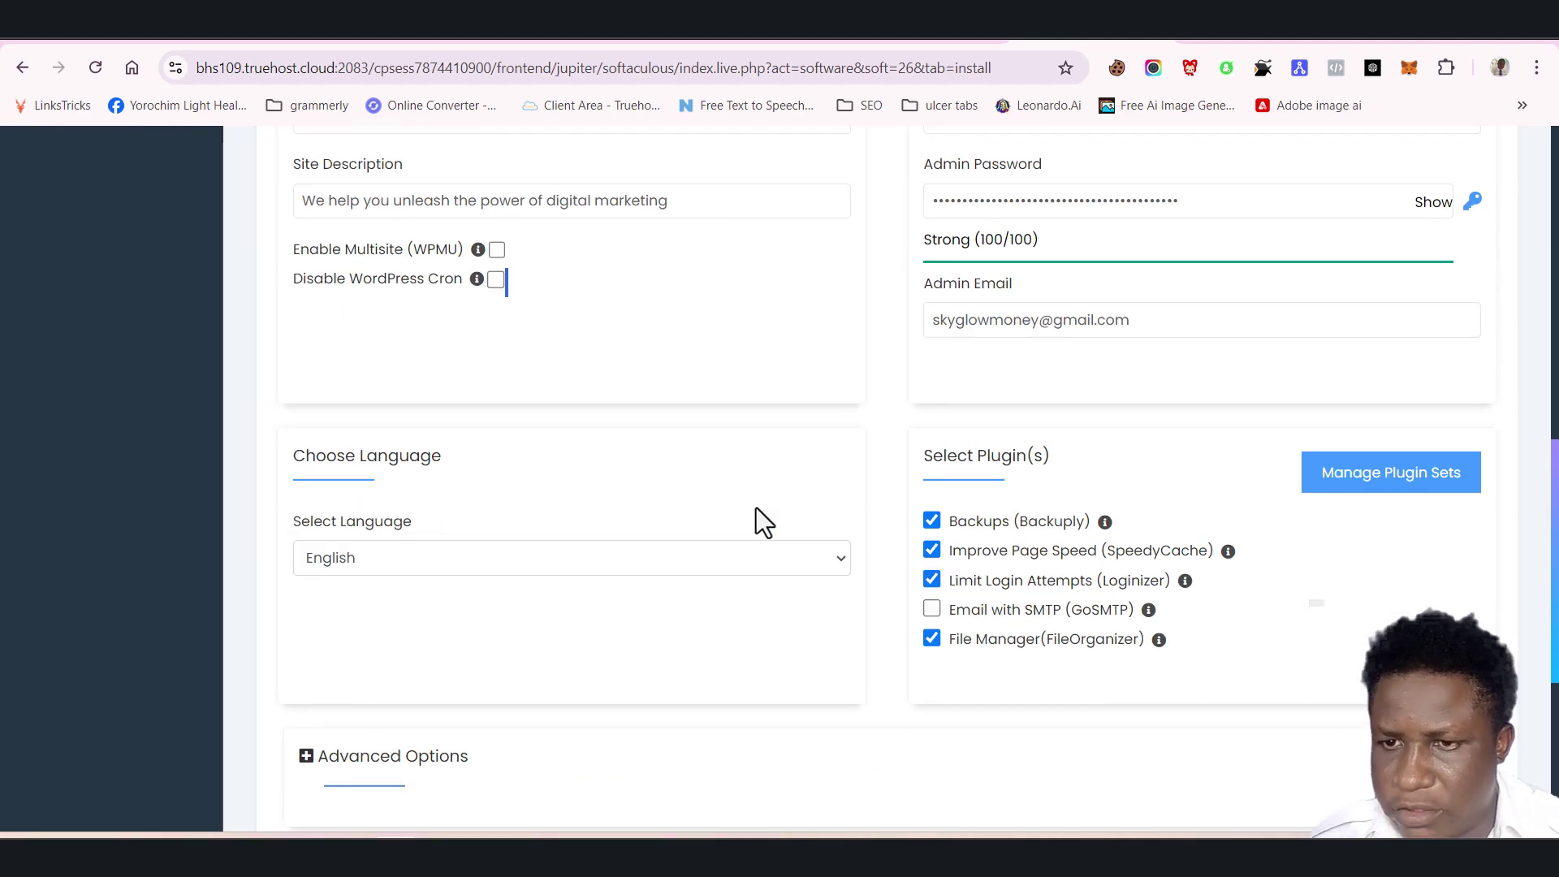
pyautogui.scroll(2, 756, 507)
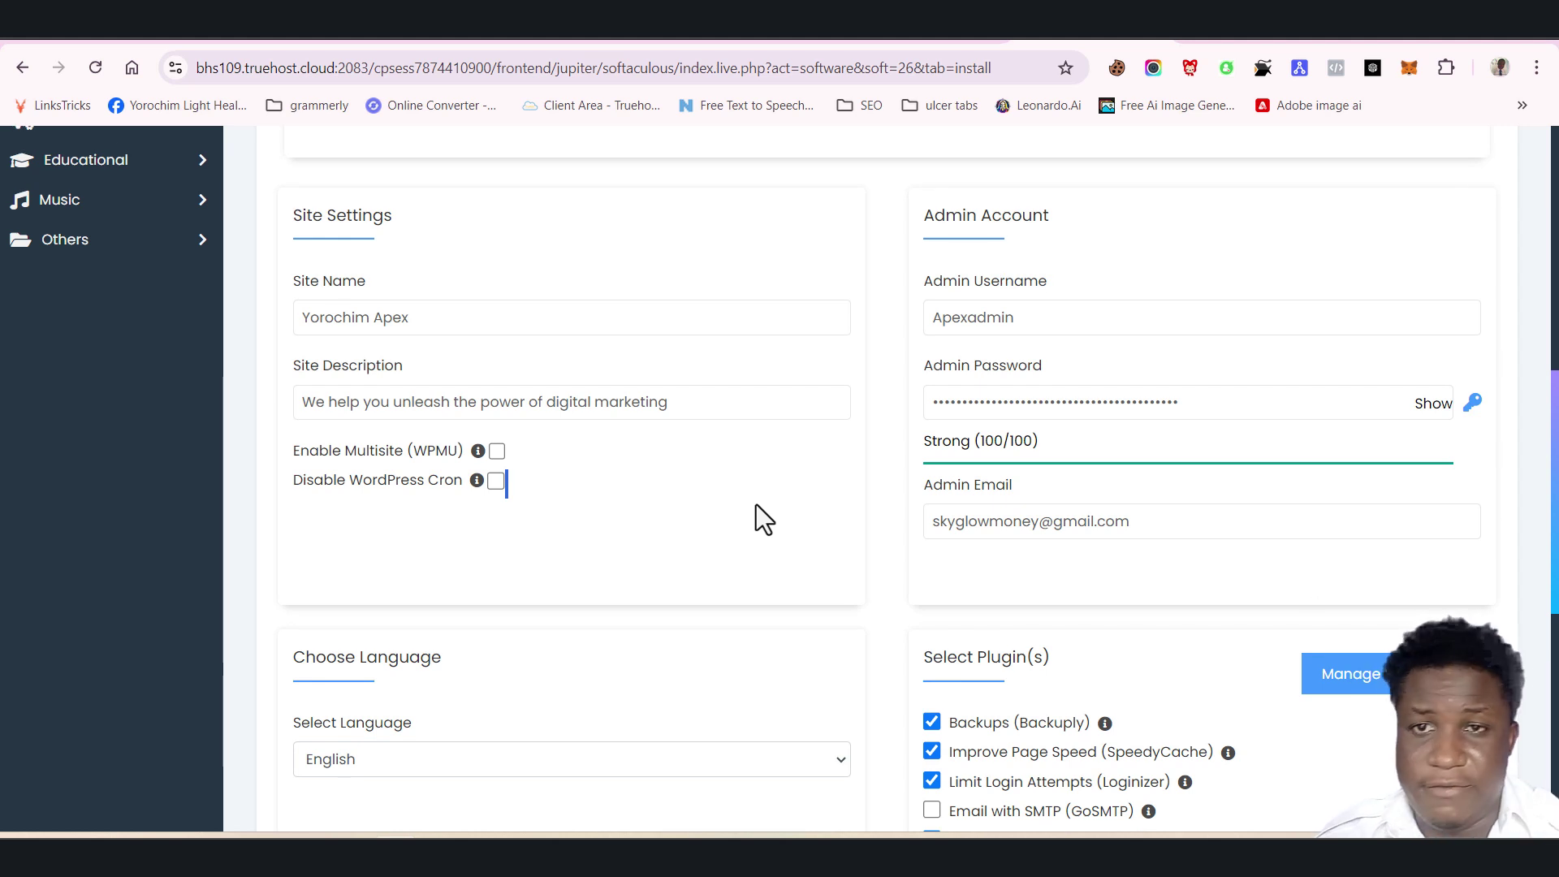
pyautogui.scroll(-6, 763, 516)
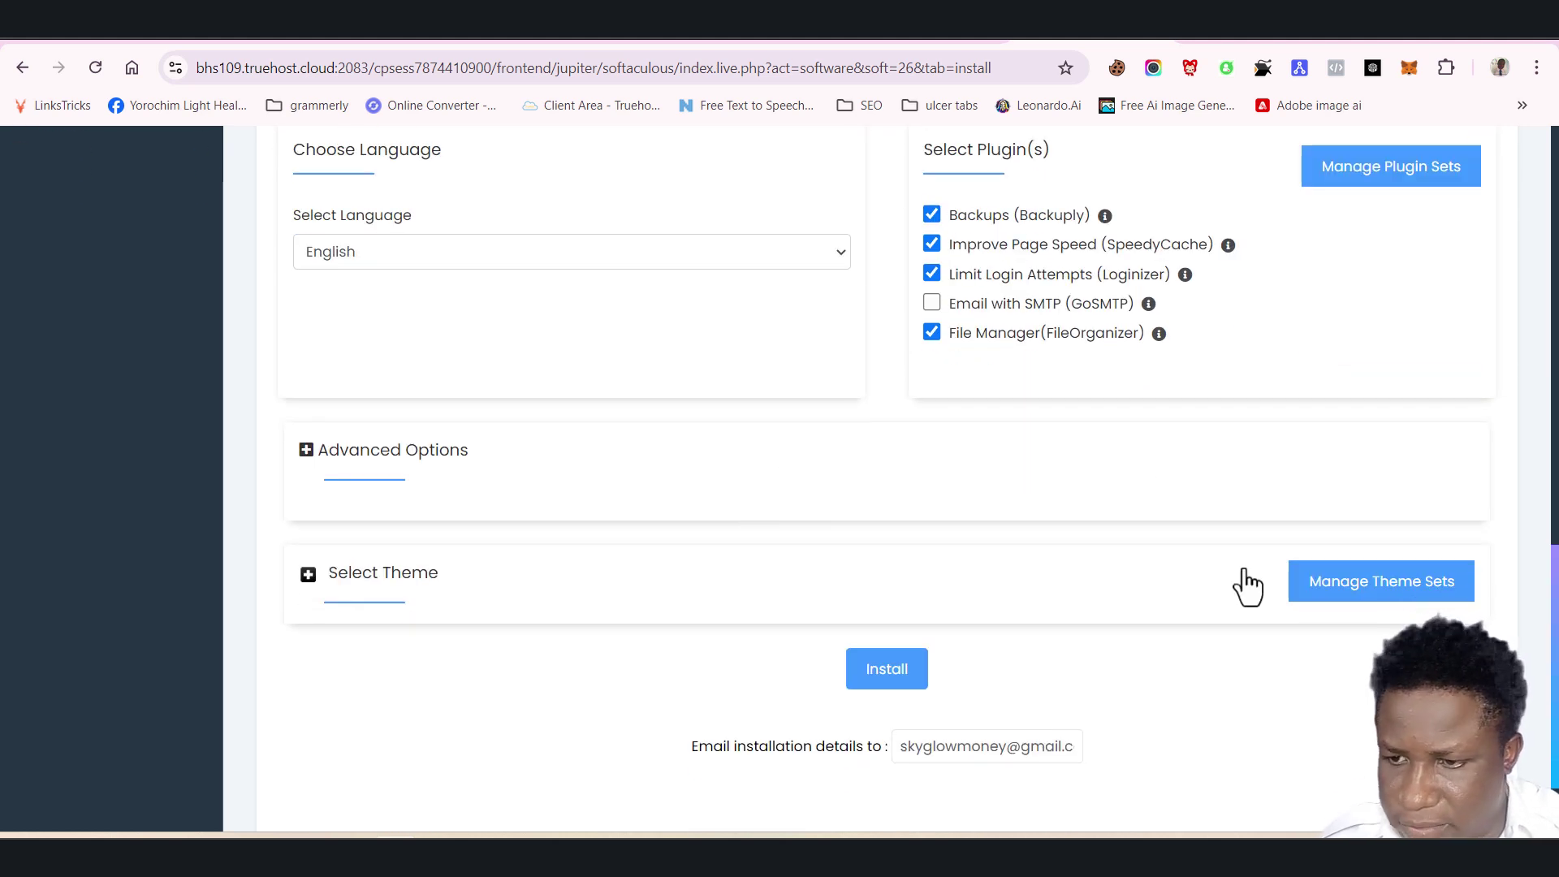
pyautogui.click(881, 682)
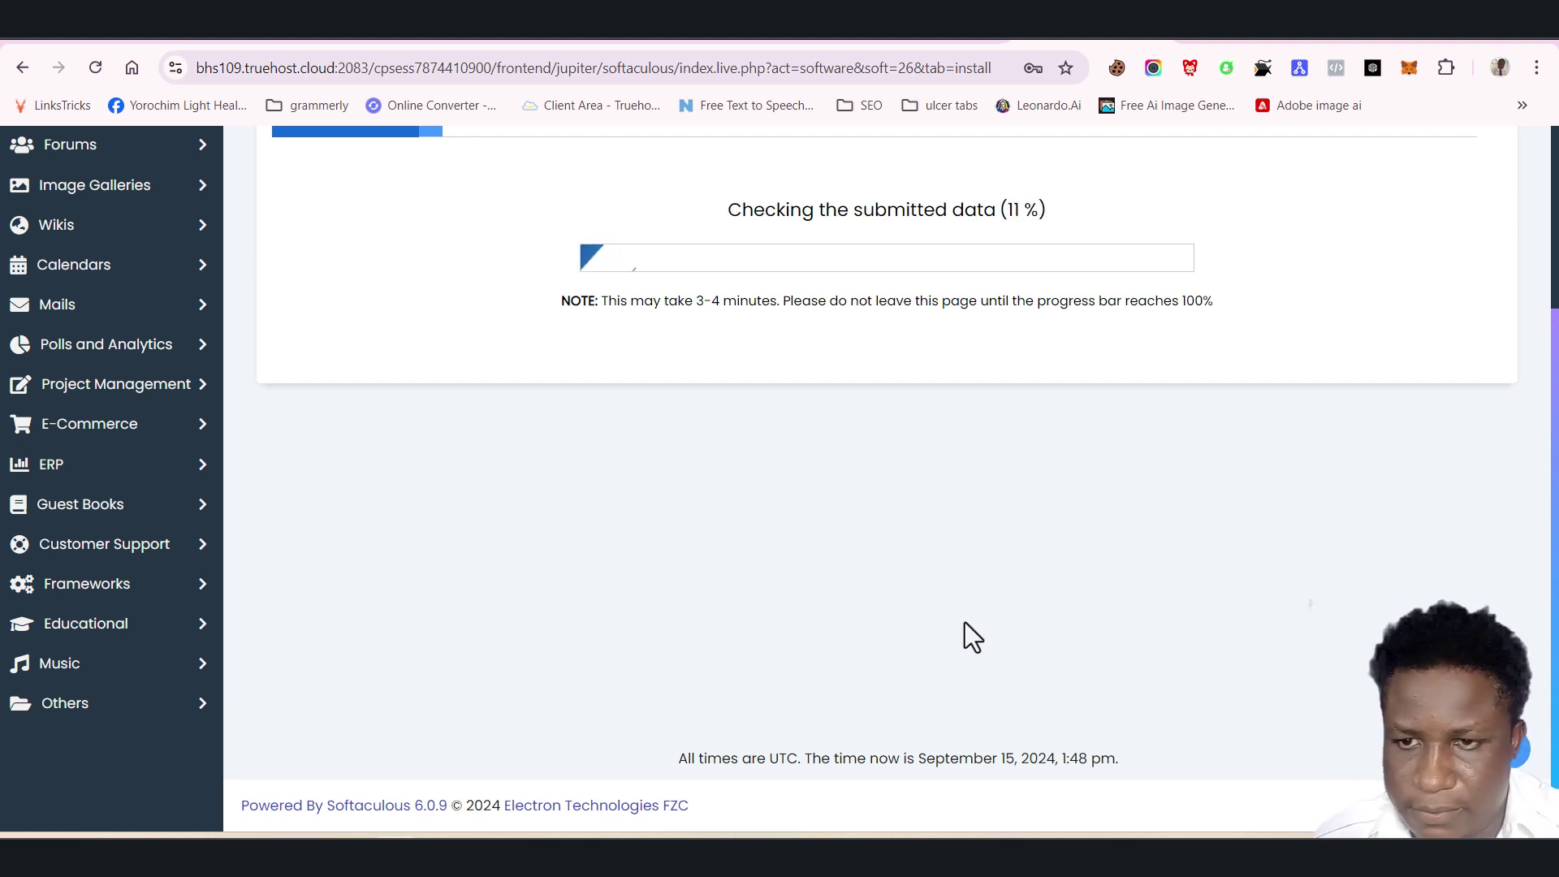
pyautogui.scroll(2, 960, 601)
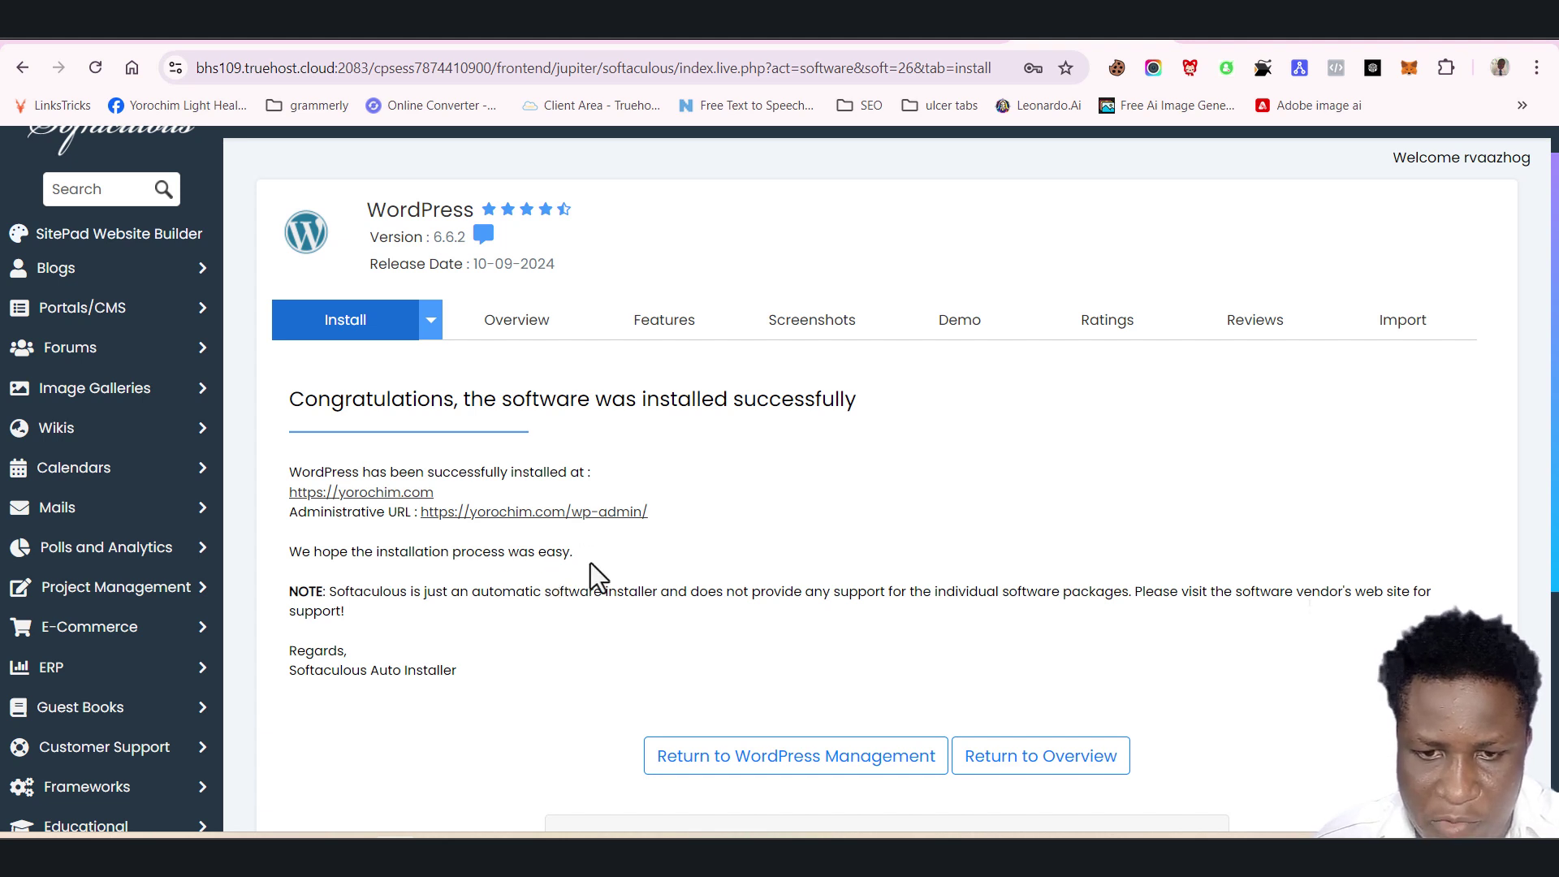
# Review the installation confirmation, switch to the other Chrome profile's window and open its Gmail inbox
pyautogui.scroll(-1, 563, 617)
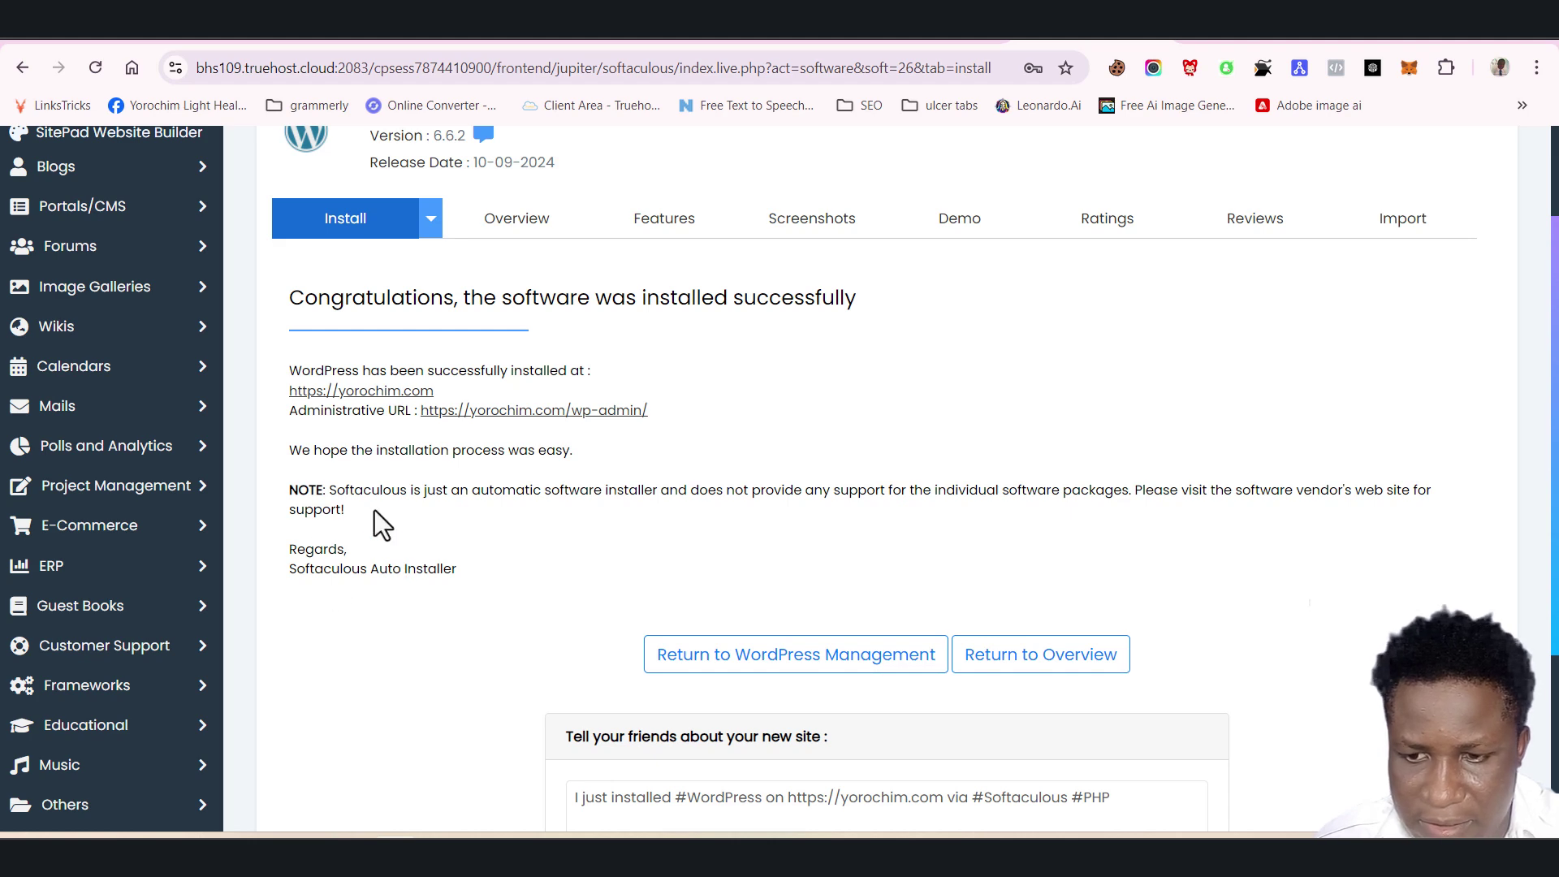
pyautogui.scroll(-3, 420, 605)
pyautogui.scroll(5, 753, 636)
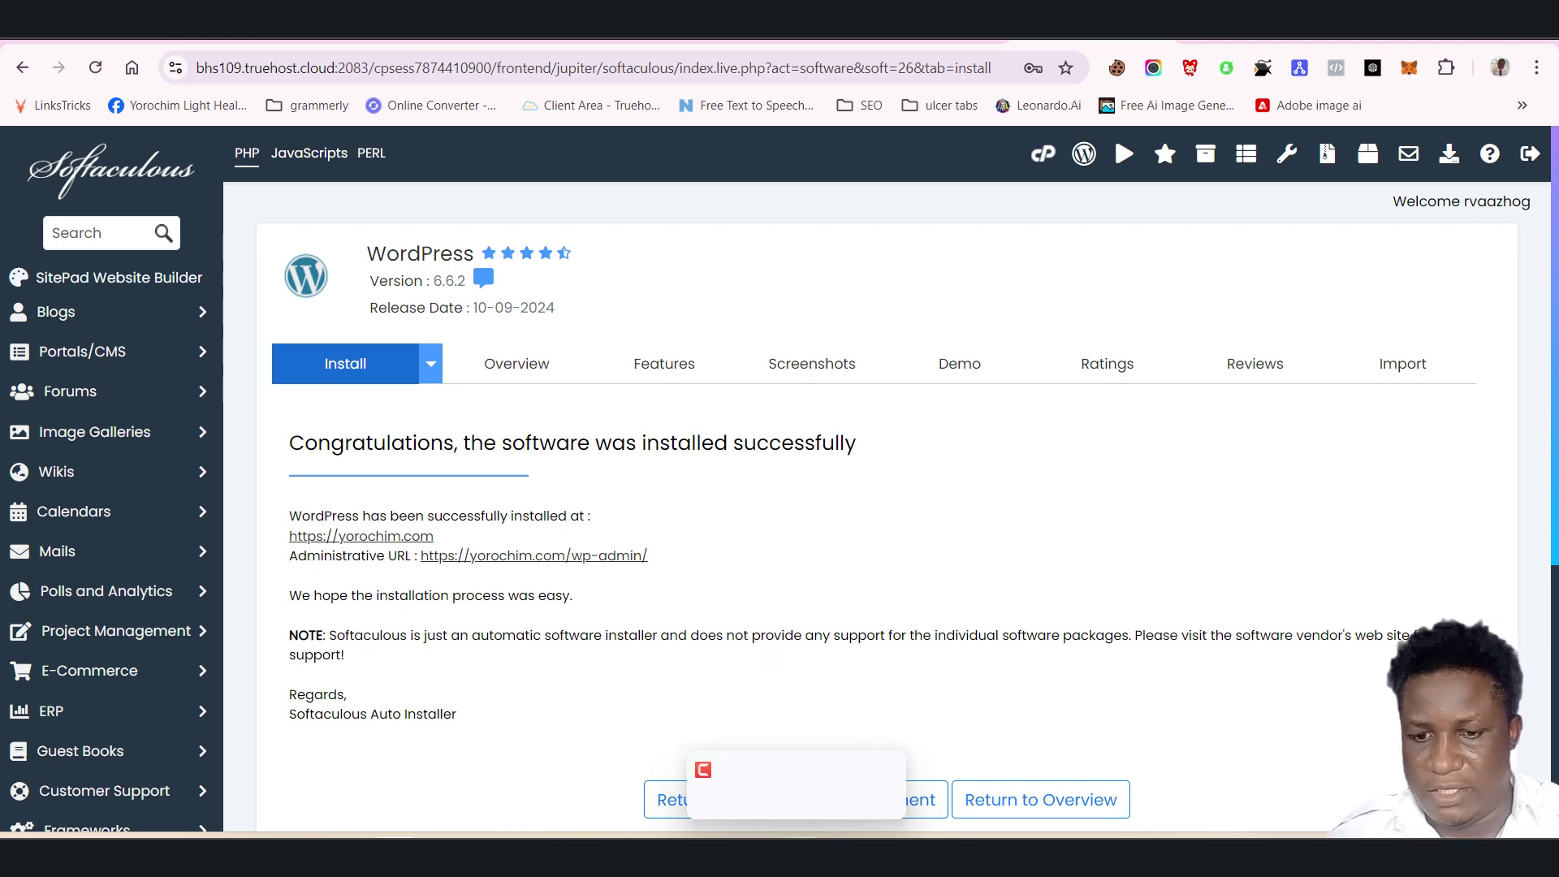
pyautogui.click(751, 861)
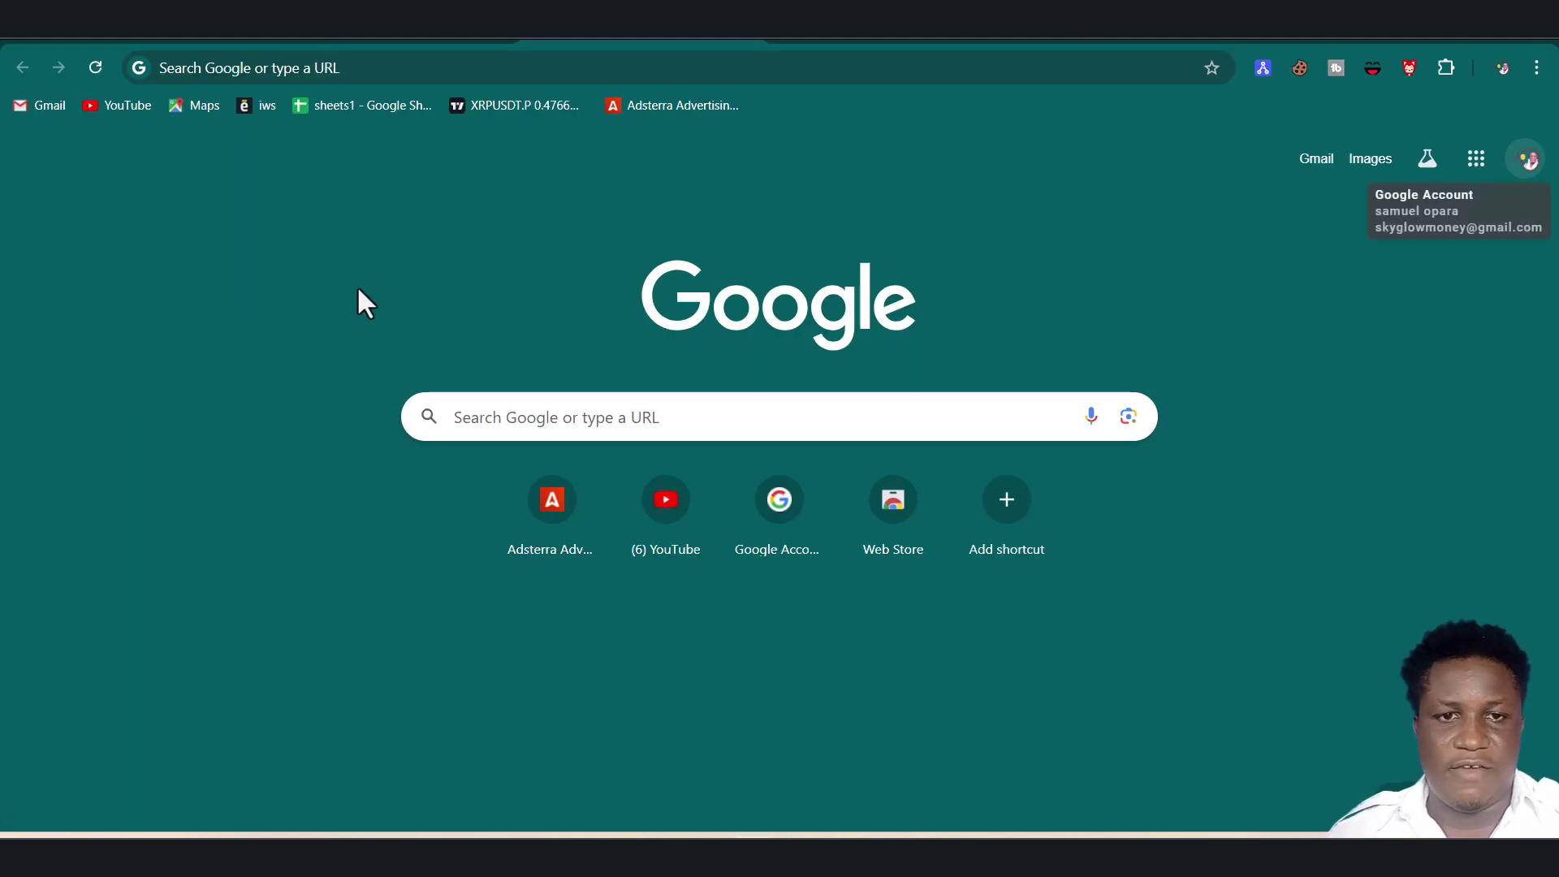
pyautogui.click(173, 41)
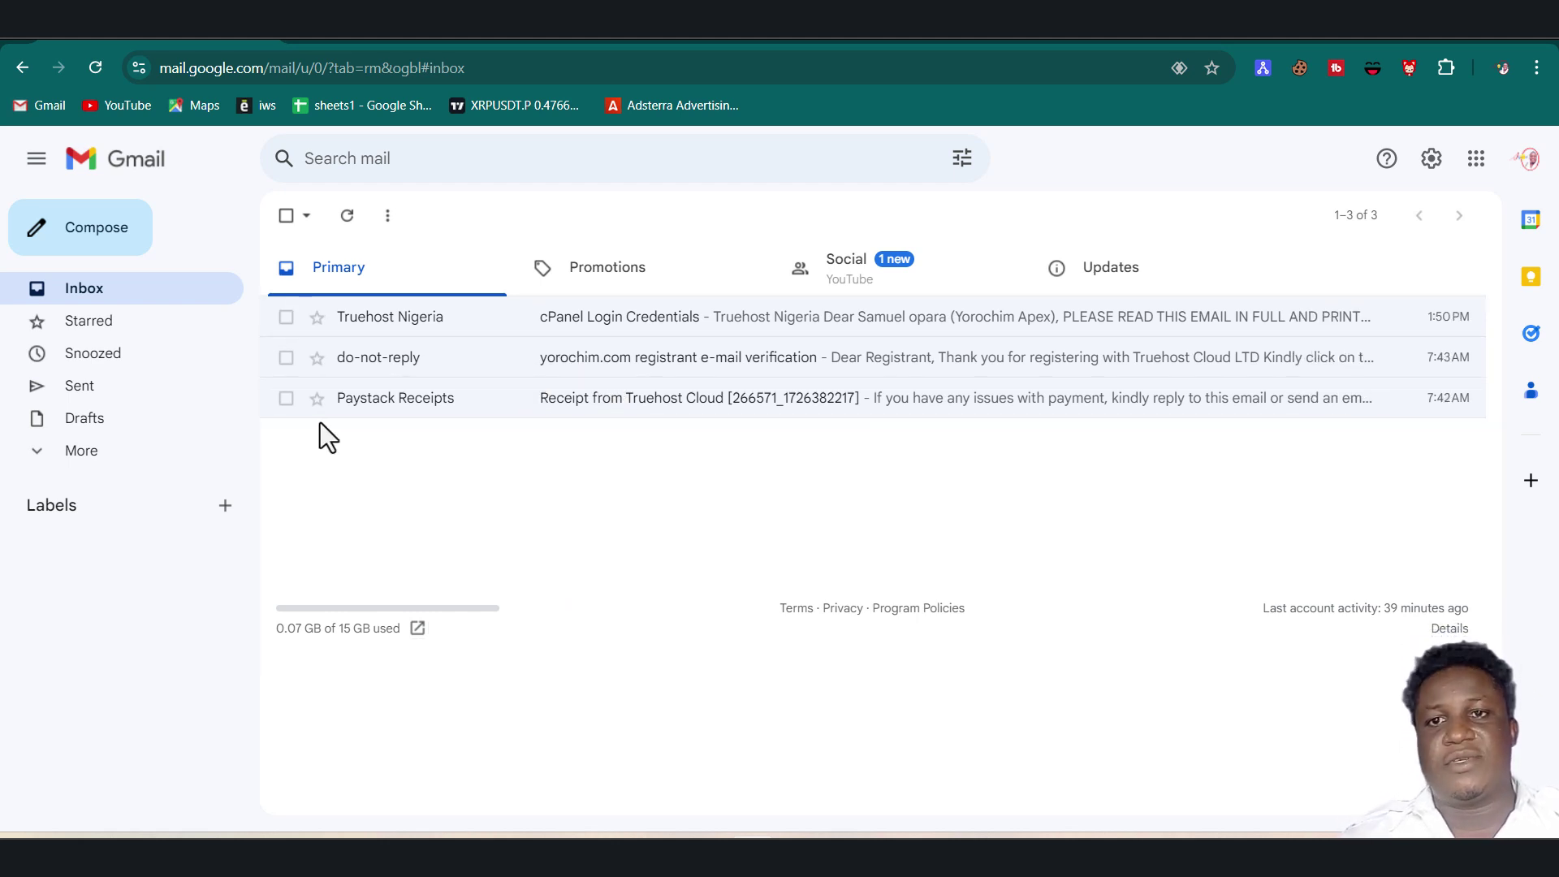
# Verify the domain through the link in the yorochim.com registrant e-mail verification message, and return to a refreshed inbox
pyautogui.click(452, 379)
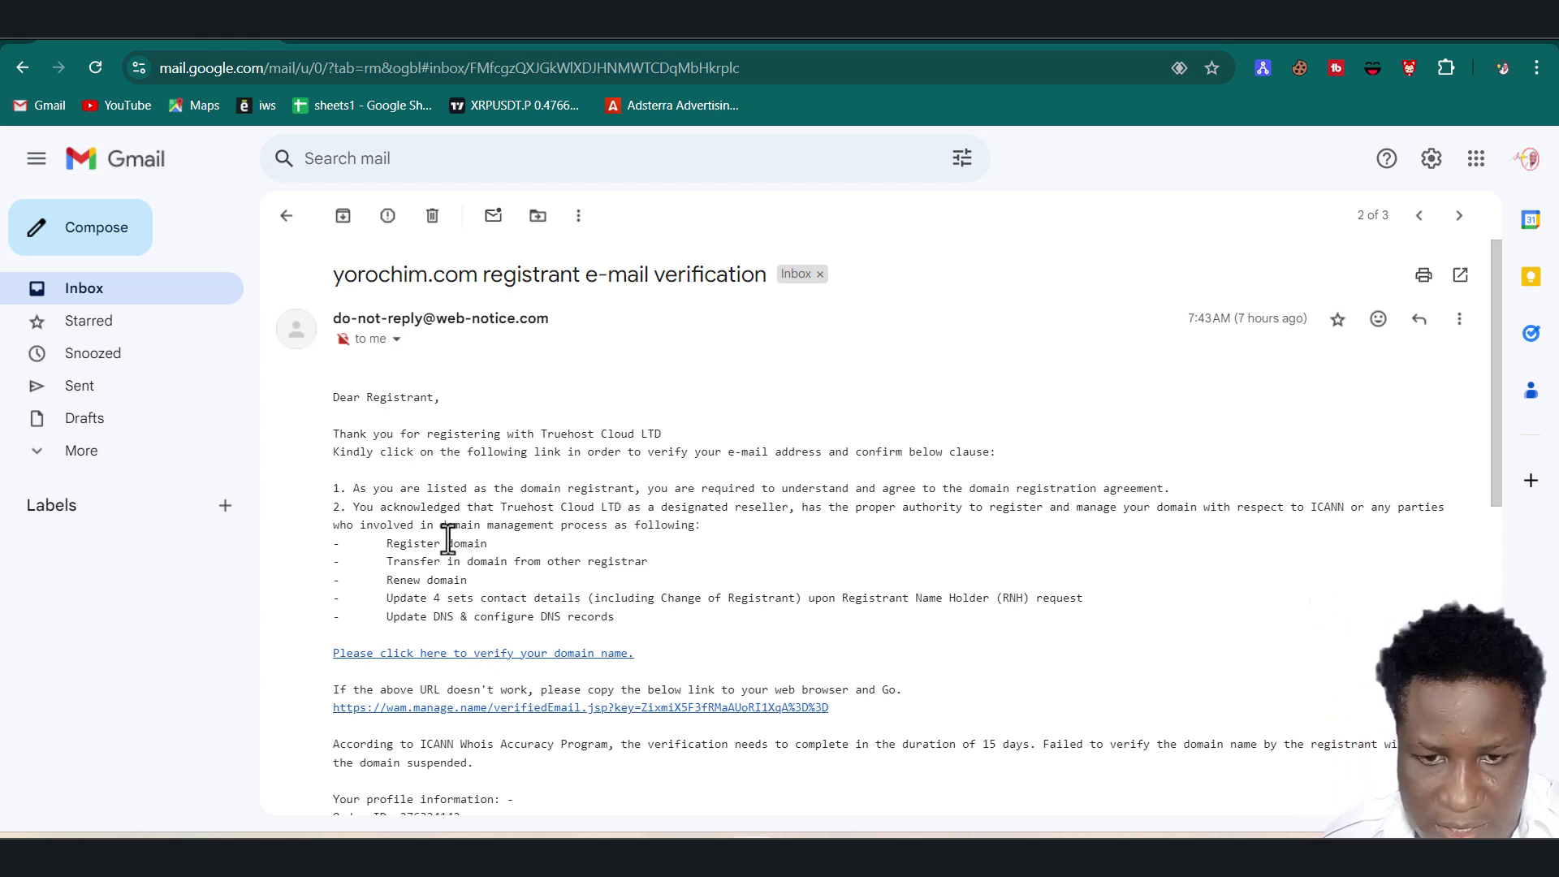
pyautogui.click(403, 654)
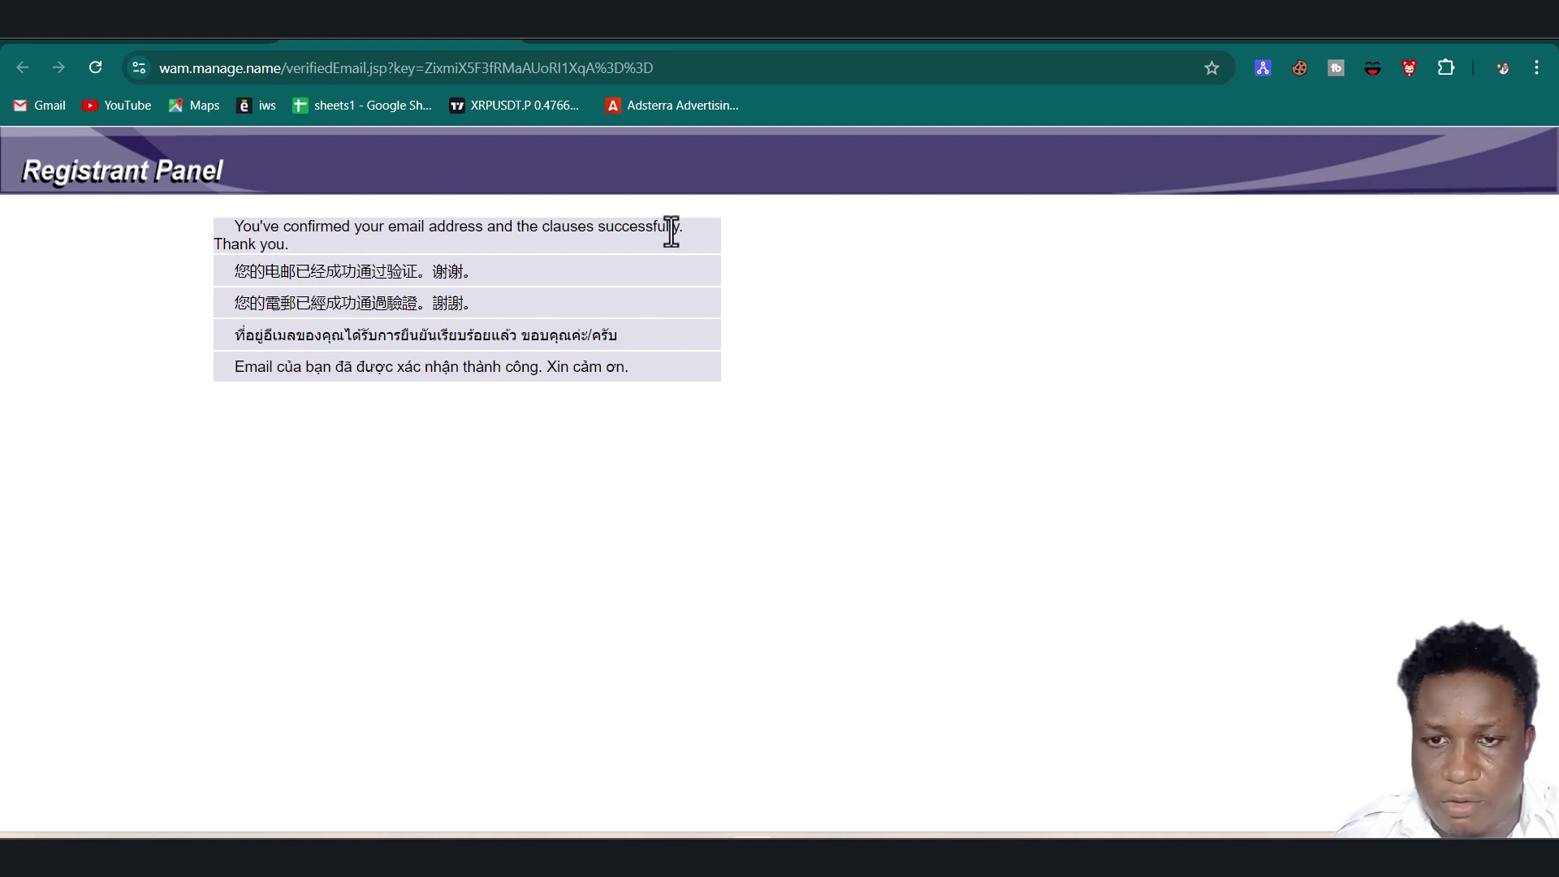
pyautogui.click(476, 40)
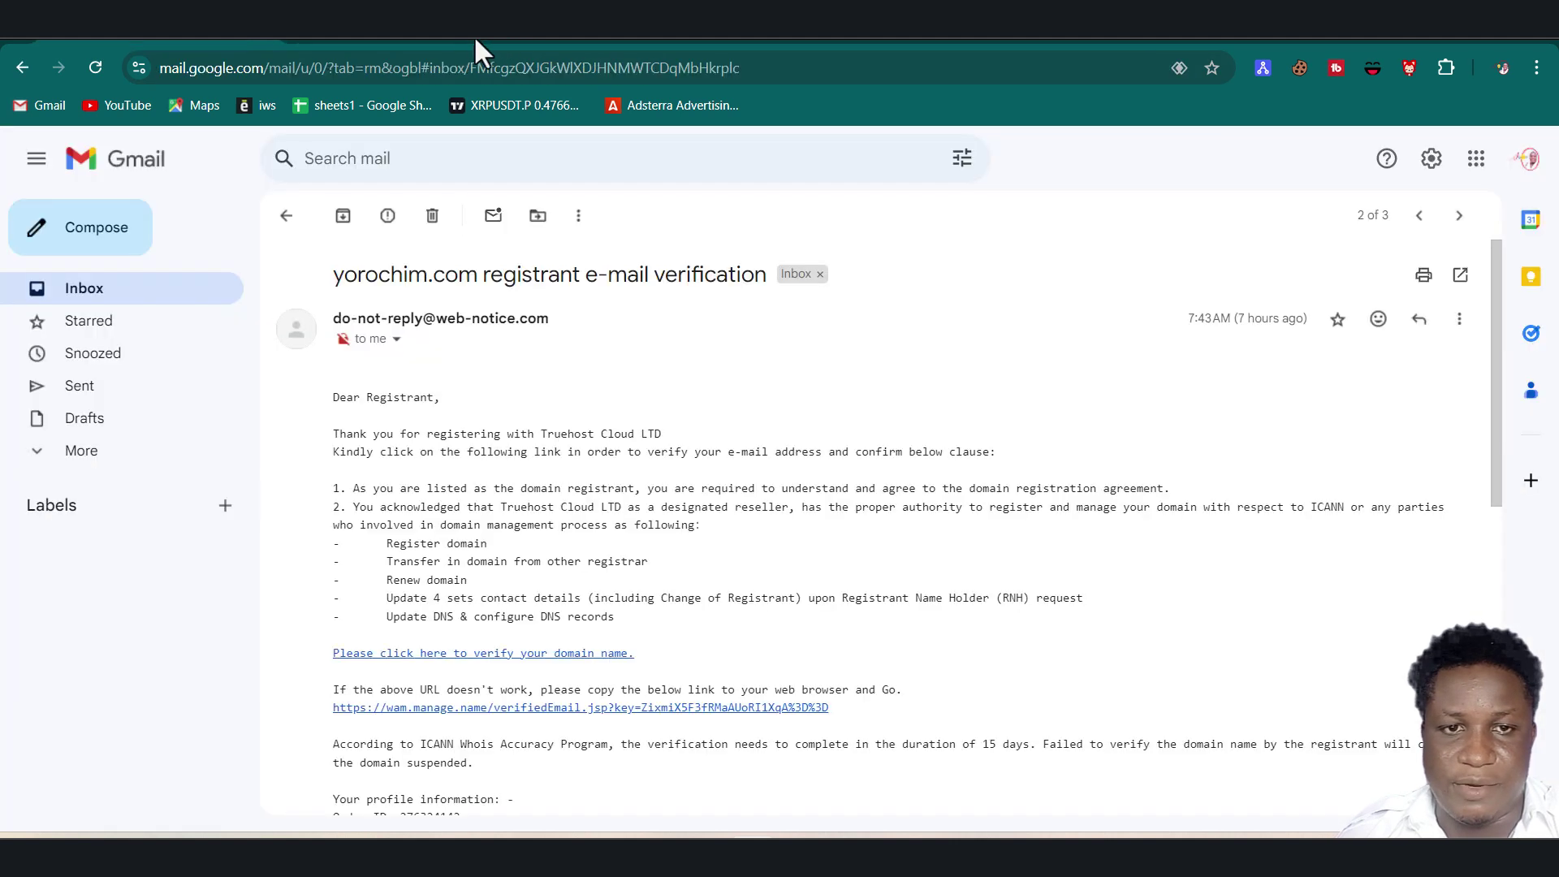
pyautogui.click(31, 68)
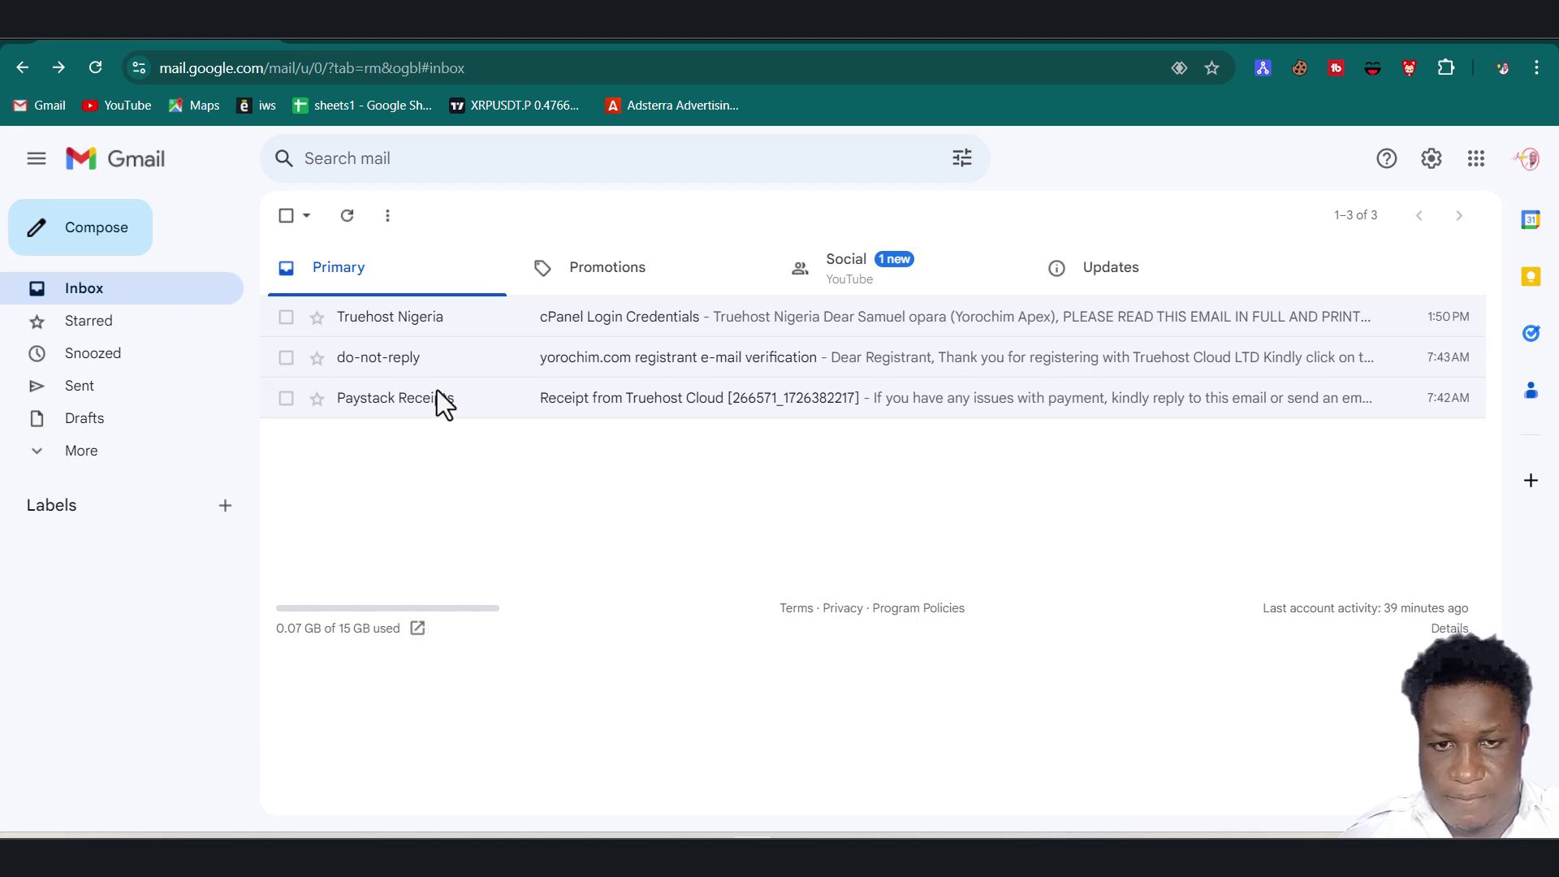
pyautogui.click(96, 67)
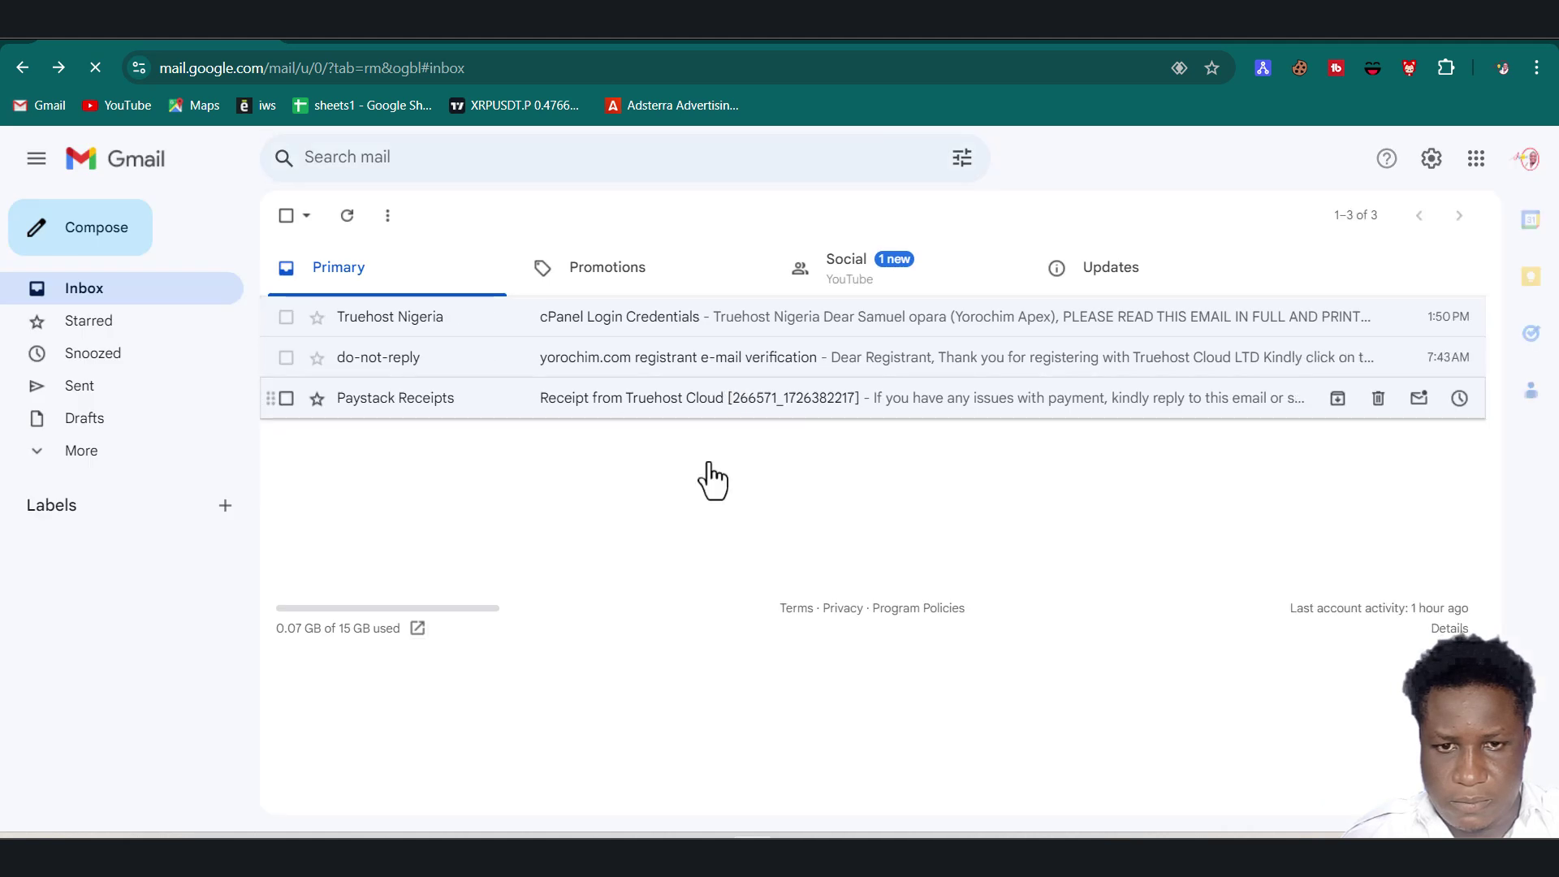
# Switch back to Softaculous, return to WordPress Management and log in as admin to the yorochim.com installation
pyautogui.hotkey('alt', 'Tab')
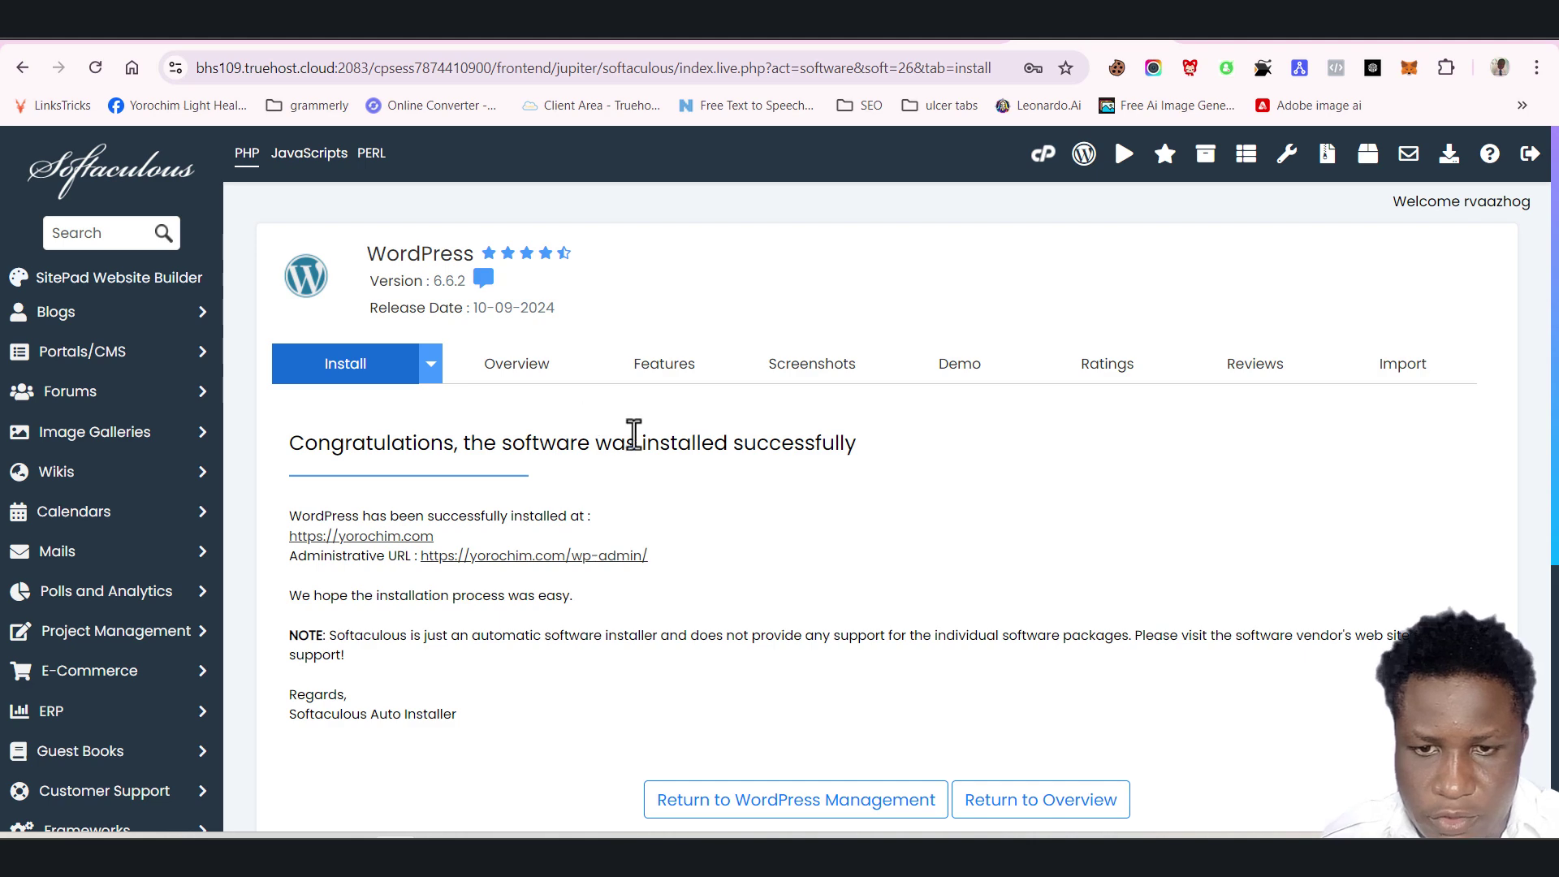
pyautogui.scroll(-3, 588, 507)
pyautogui.scroll(-1, 587, 512)
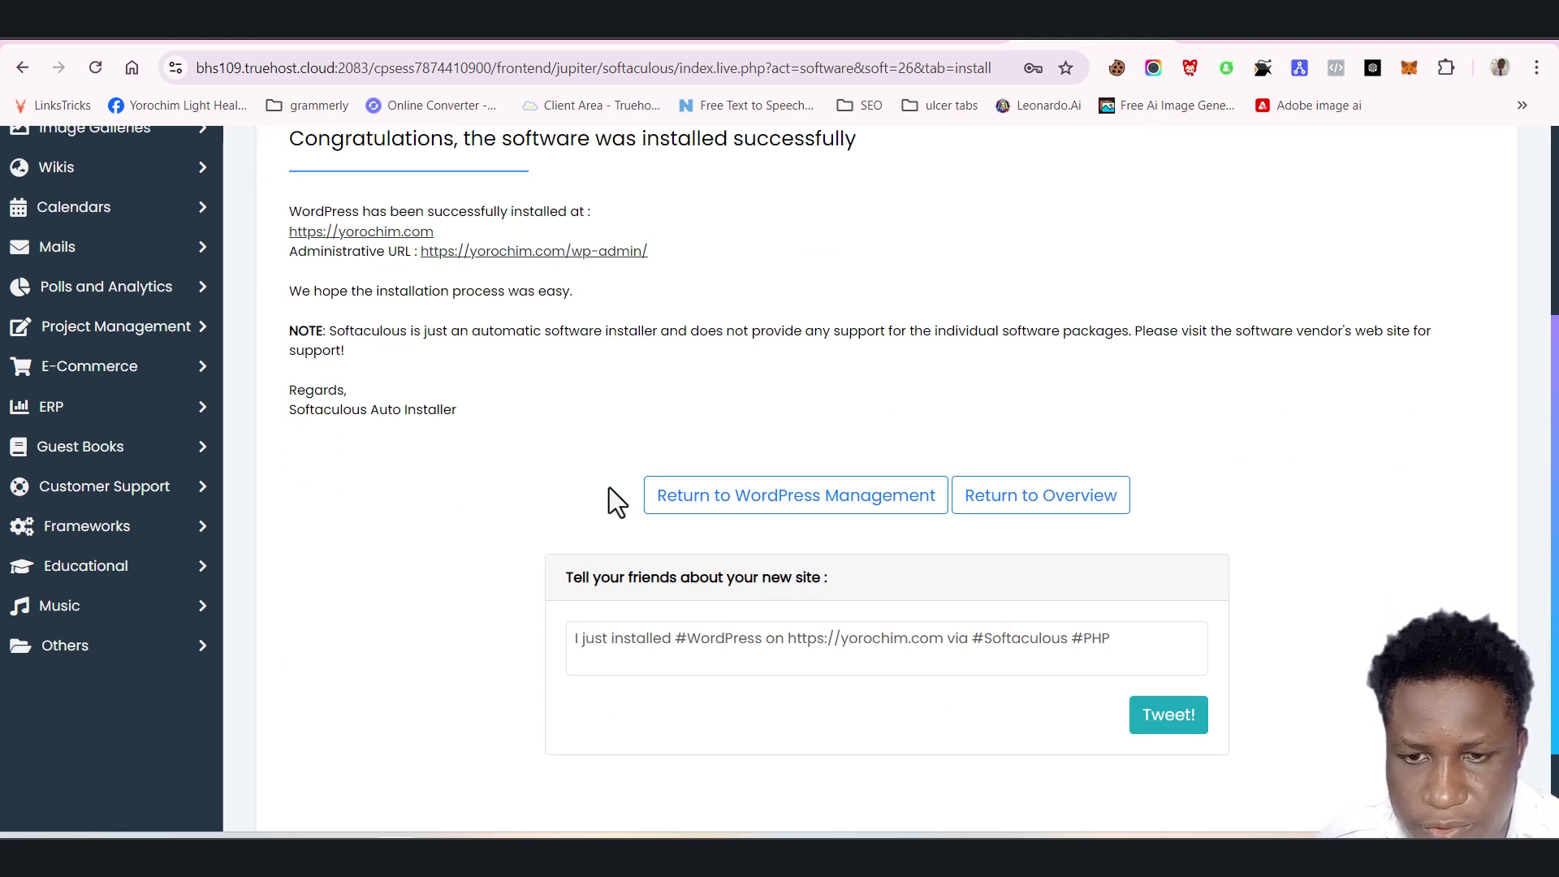
pyautogui.click(781, 510)
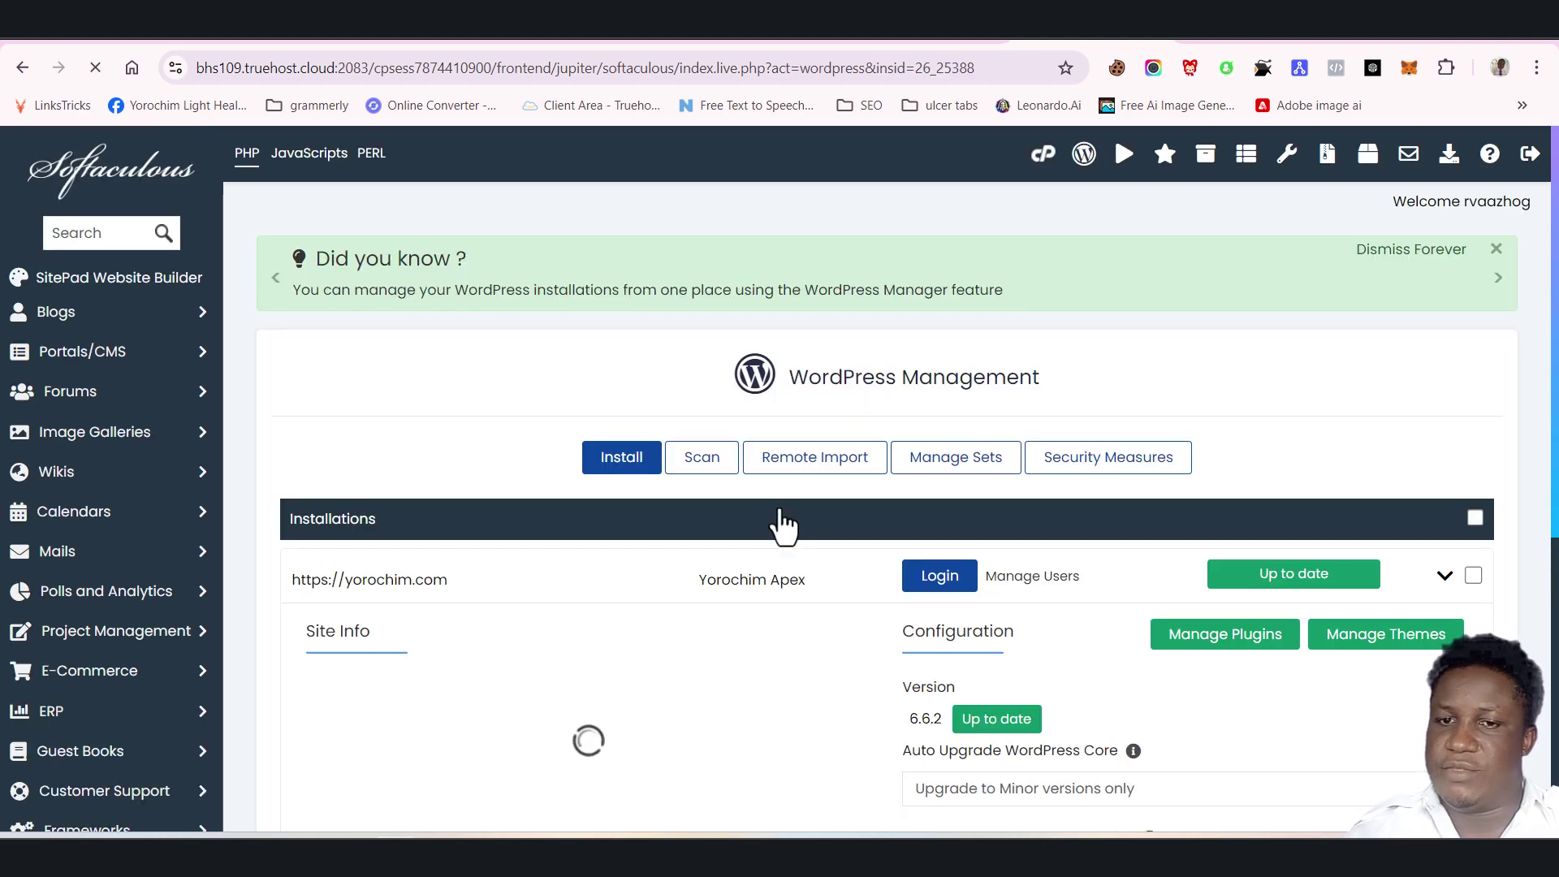
pyautogui.scroll(-4, 780, 523)
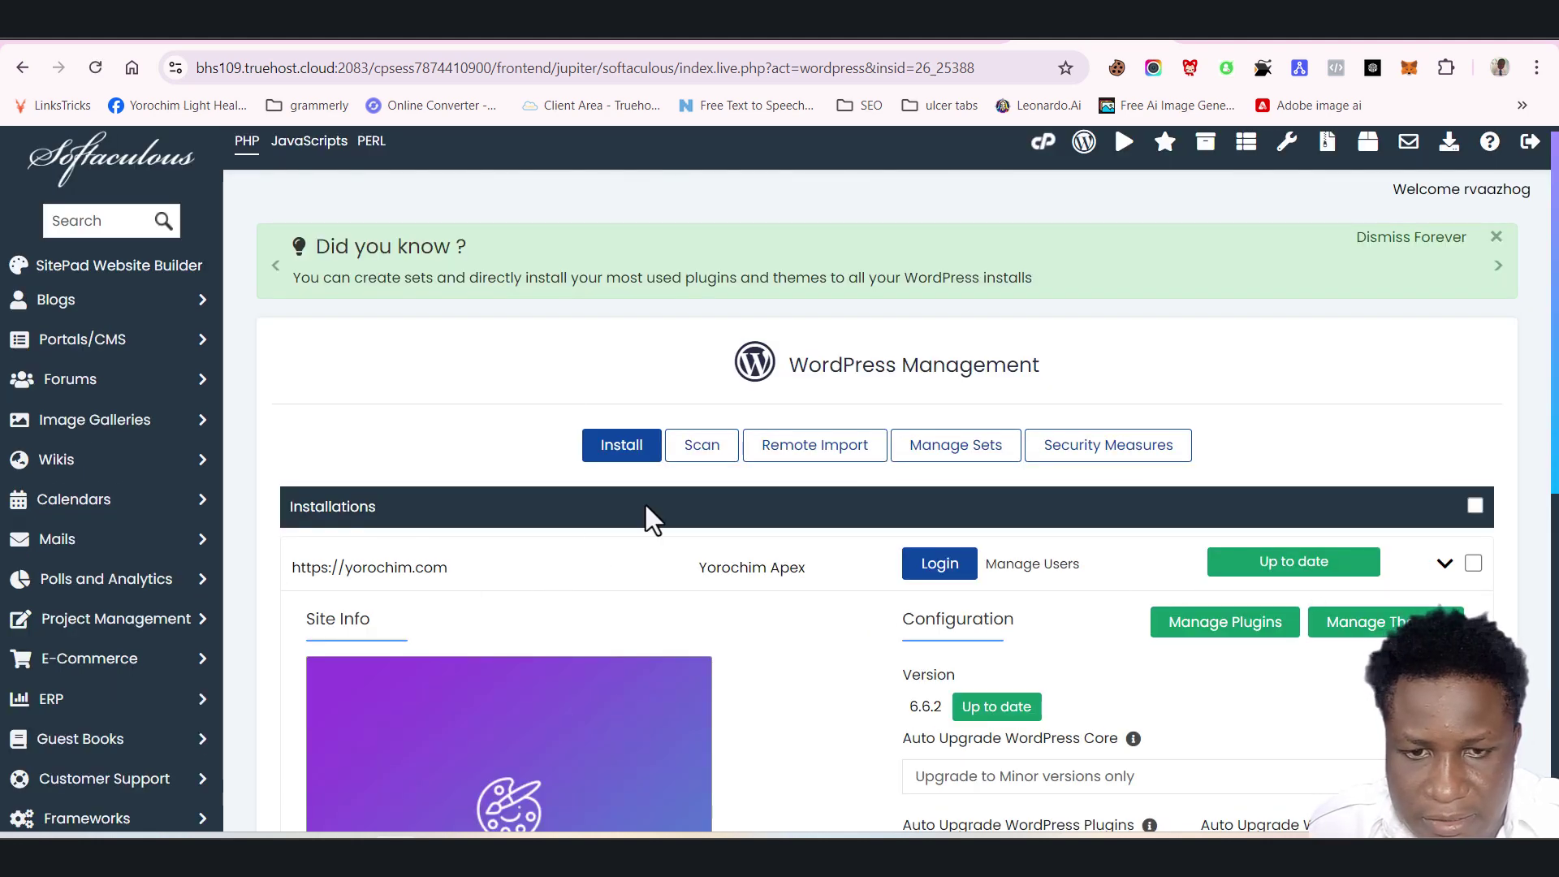
pyautogui.scroll(-1, 578, 340)
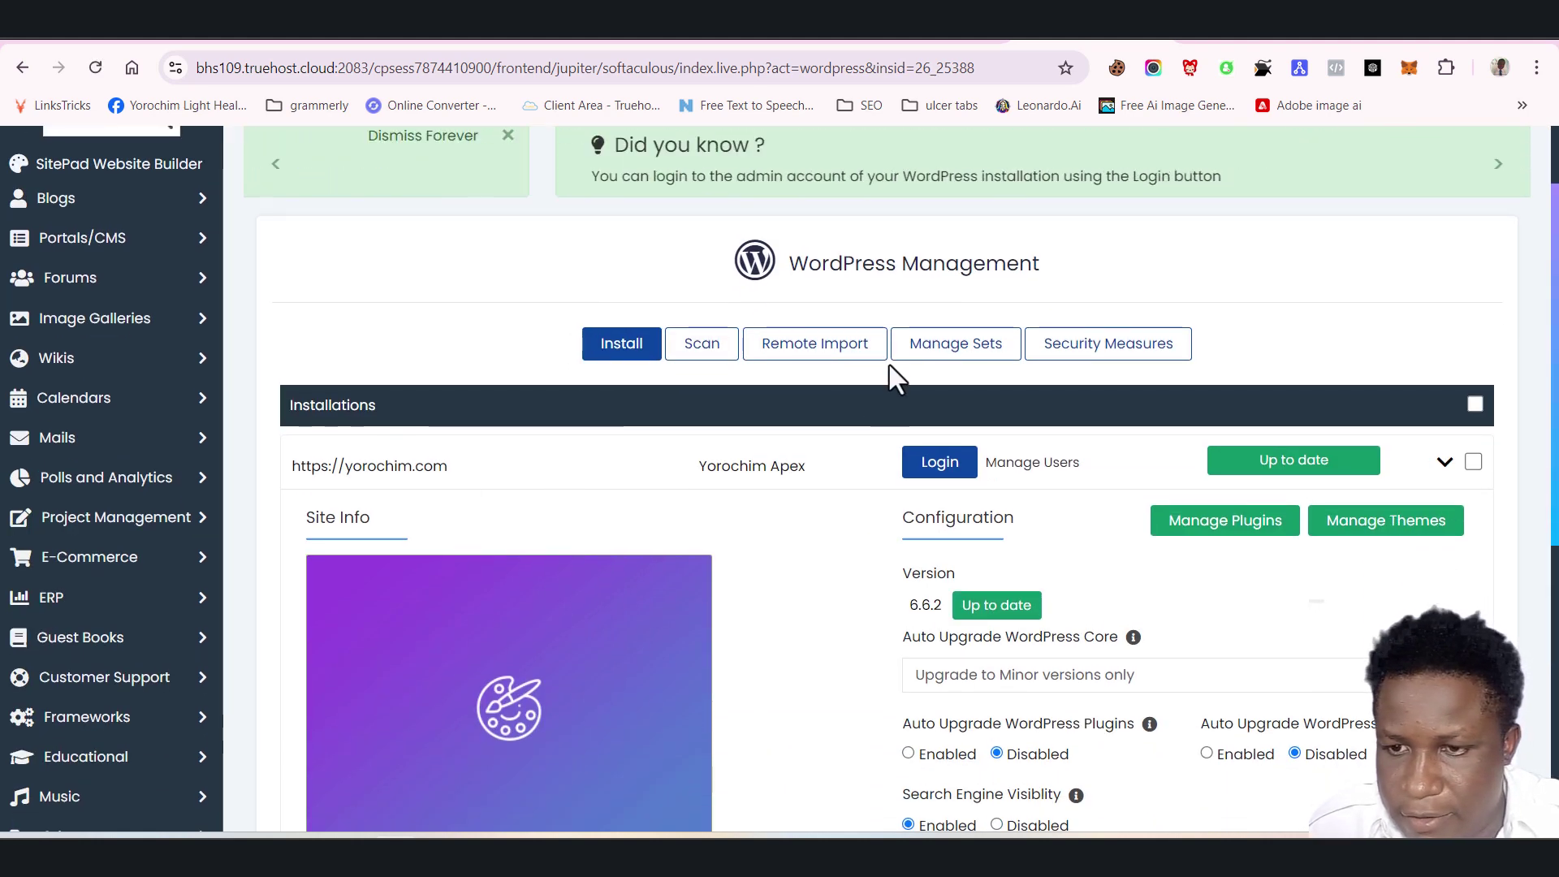
pyautogui.scroll(1, 887, 365)
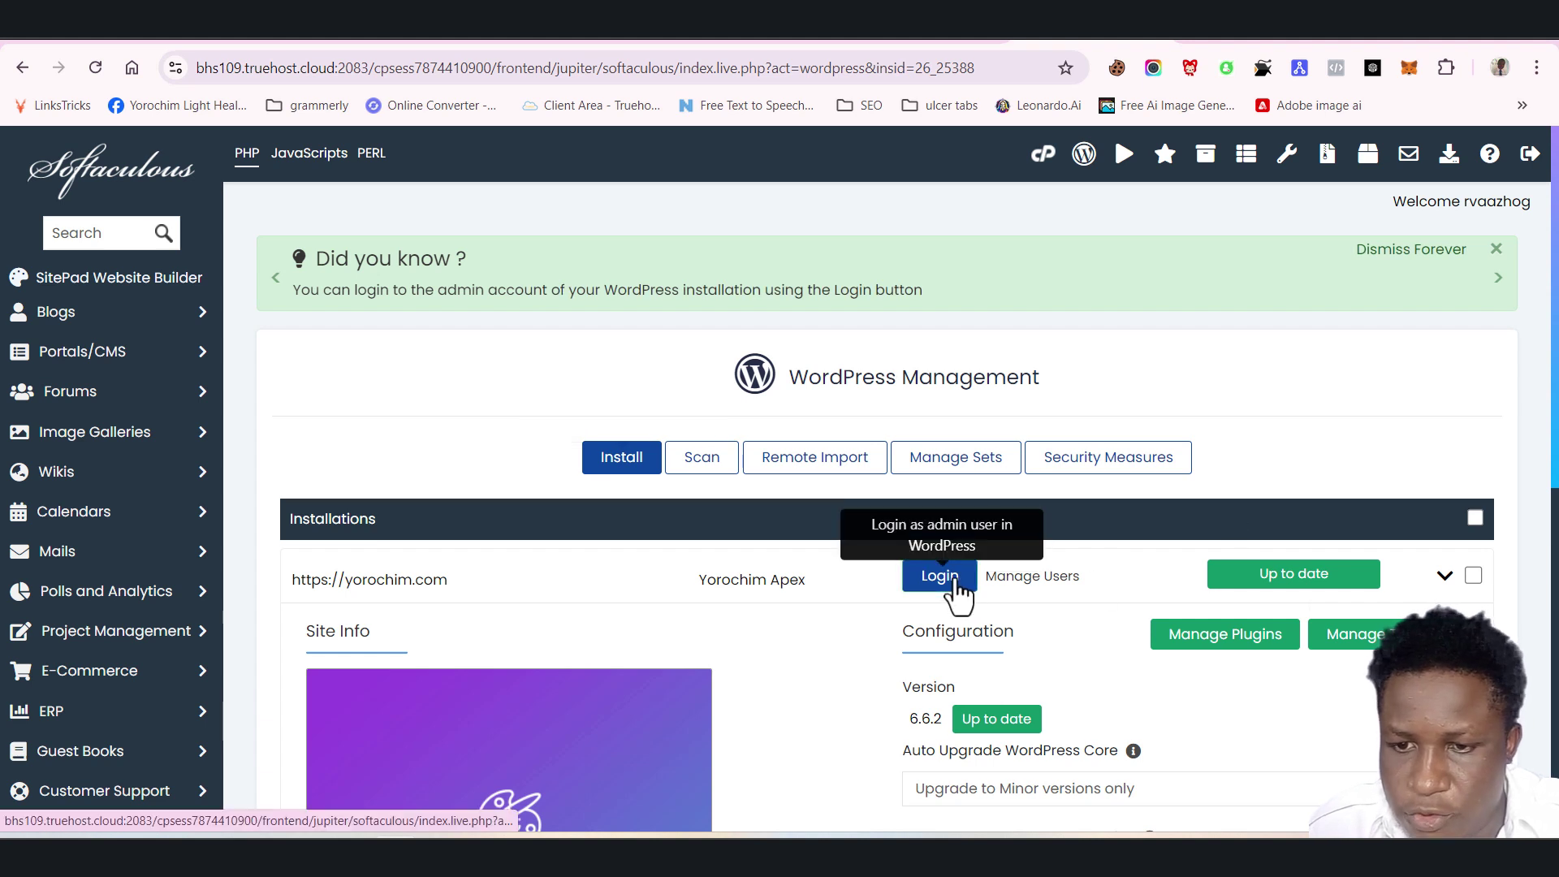
pyautogui.click(952, 578)
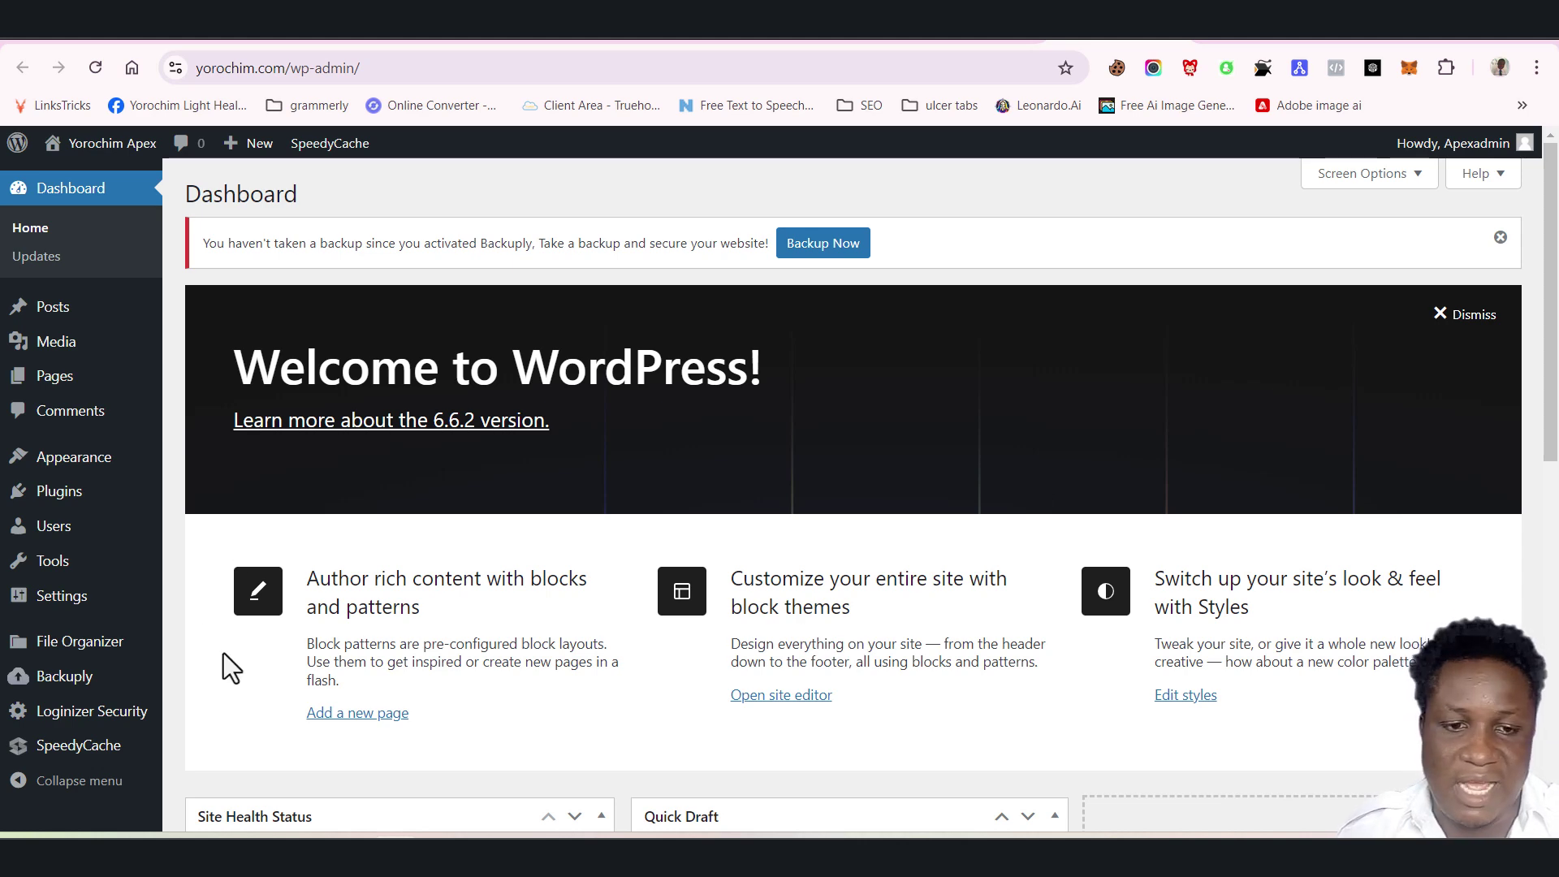
# Look over the WordPress dashboard's welcome area, widgets and admin menu
pyautogui.scroll(-8, 229, 665)
pyautogui.scroll(6, 244, 460)
pyautogui.moveTo(151, 406)
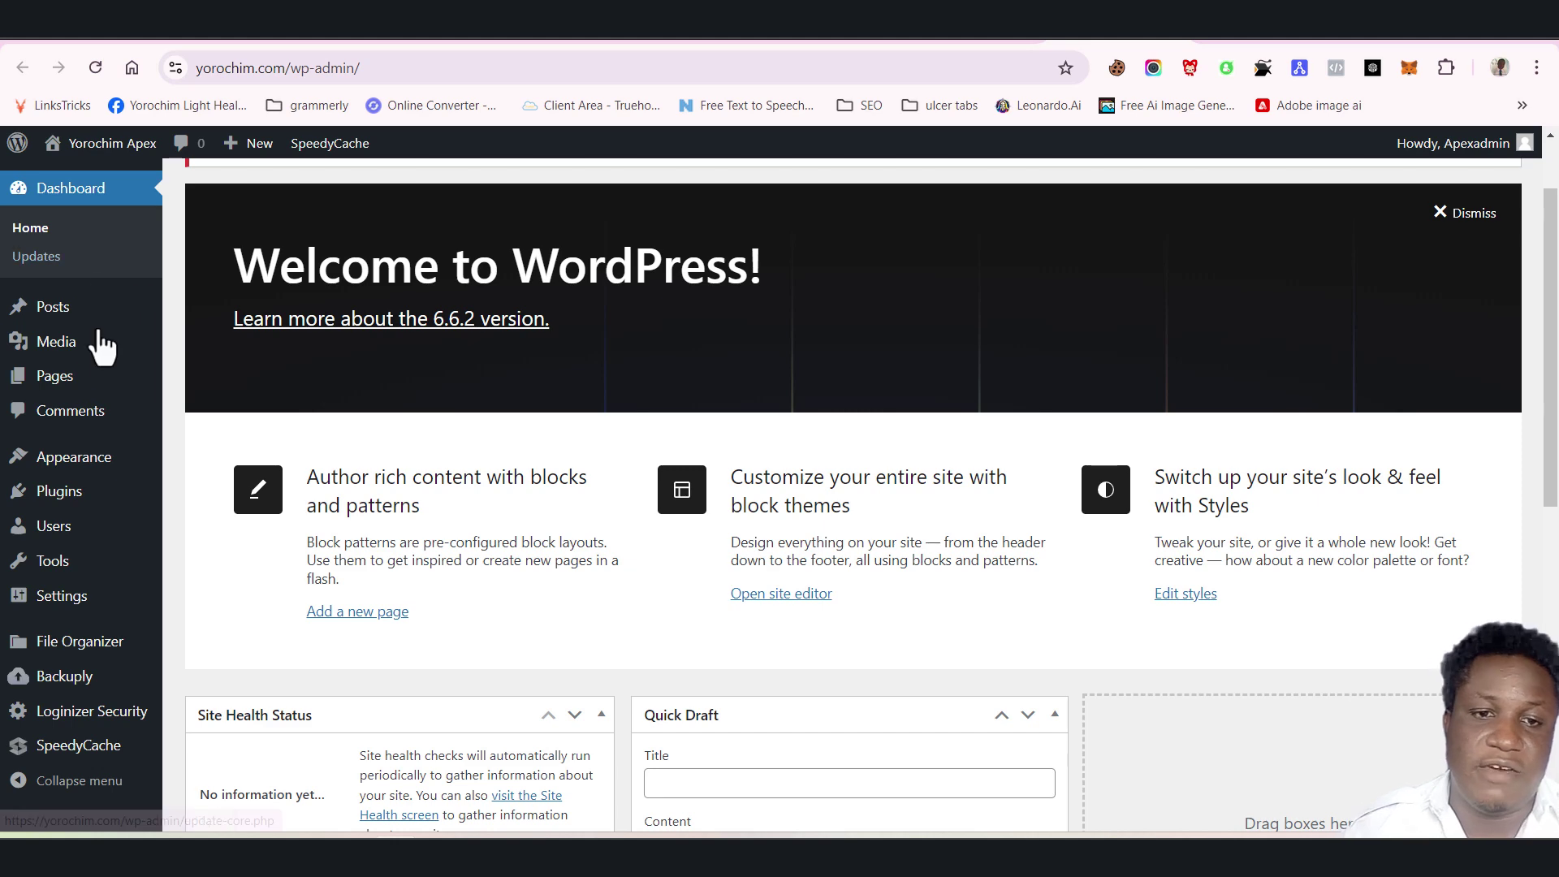
pyautogui.scroll(-4, 77, 584)
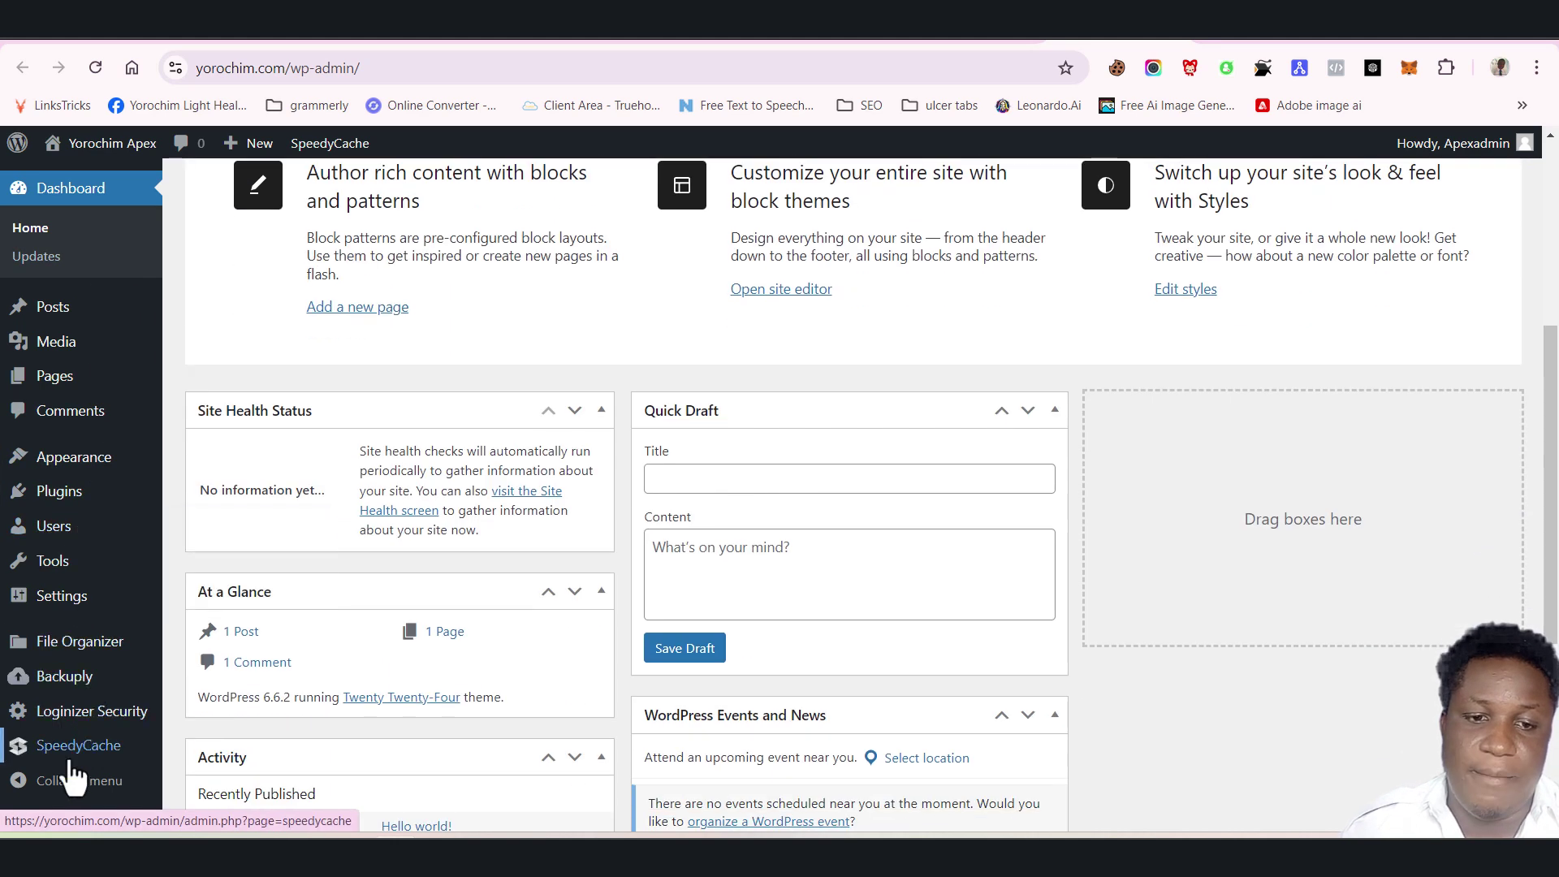
pyautogui.scroll(2, 687, 661)
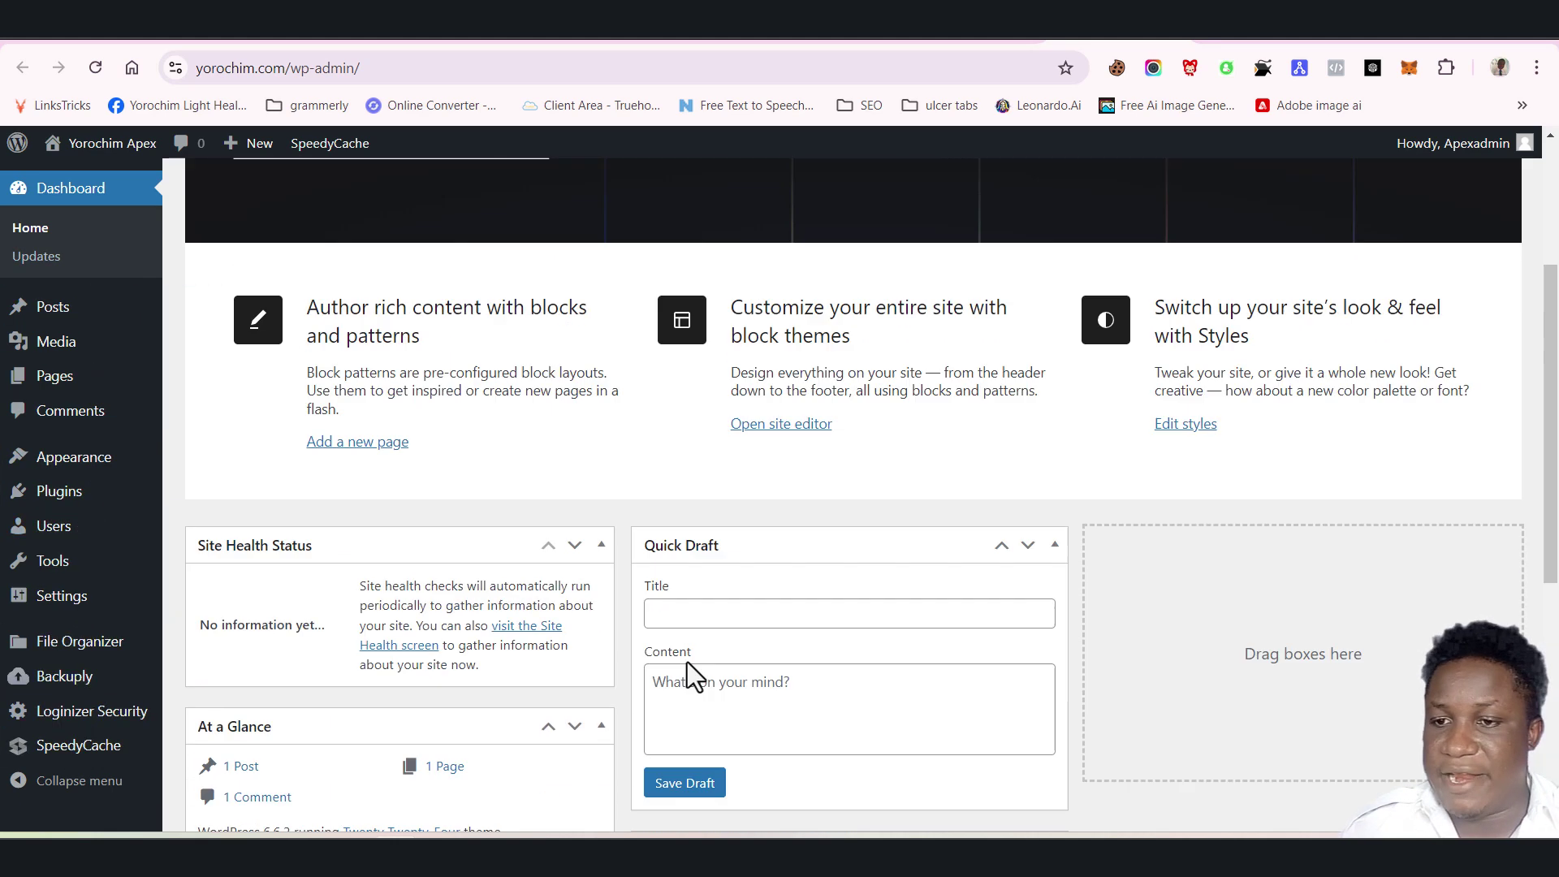
pyautogui.scroll(4, 687, 663)
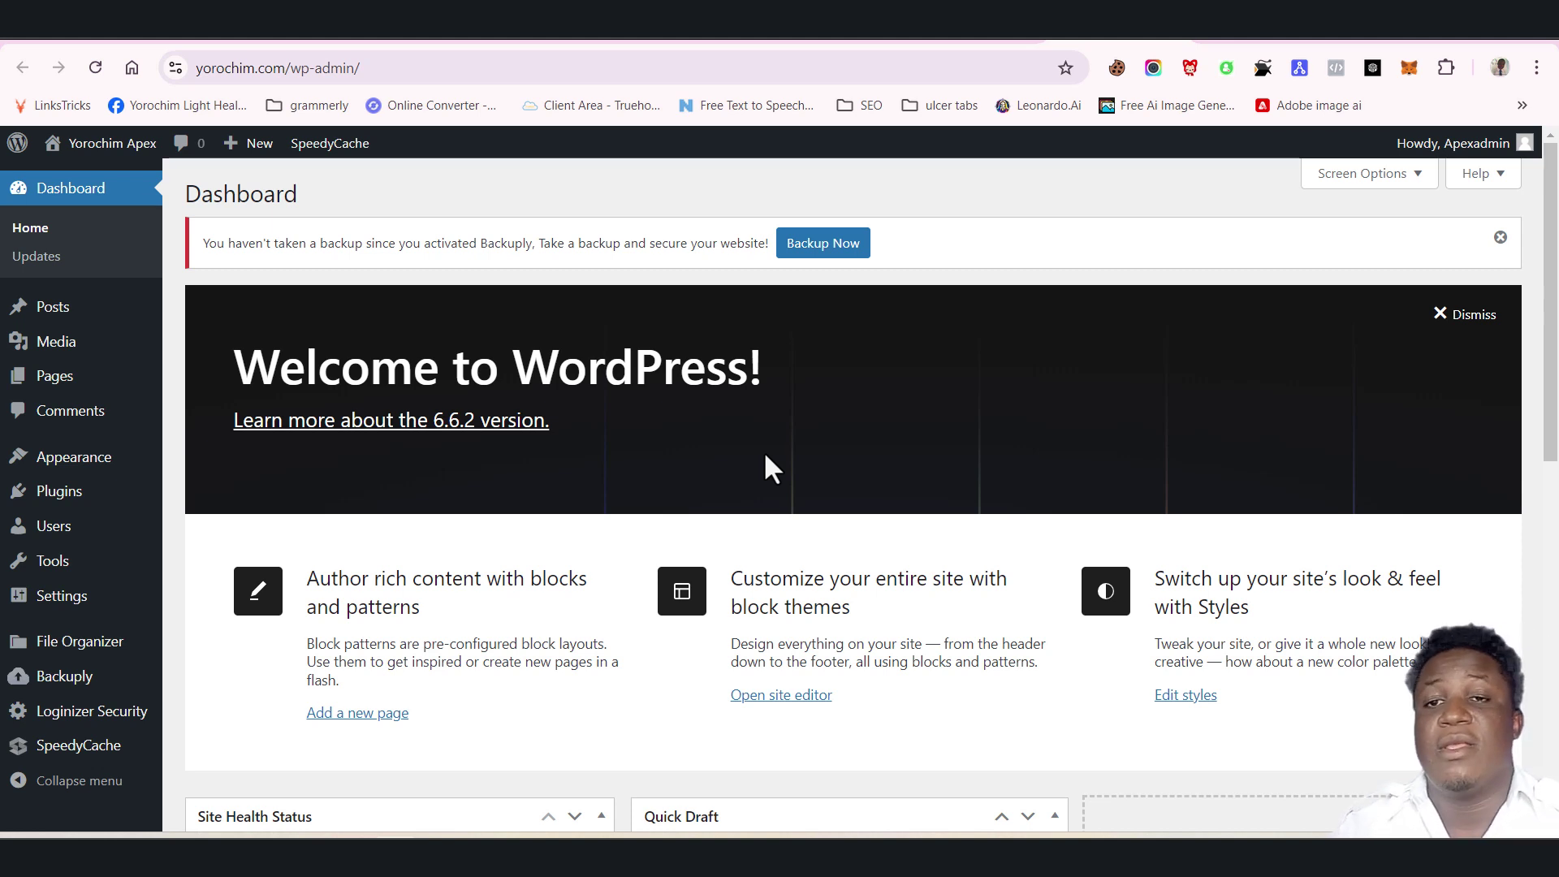
# Copy the yorochim.com/wp-admin/ address and open a new Incognito window
pyautogui.click(393, 67)
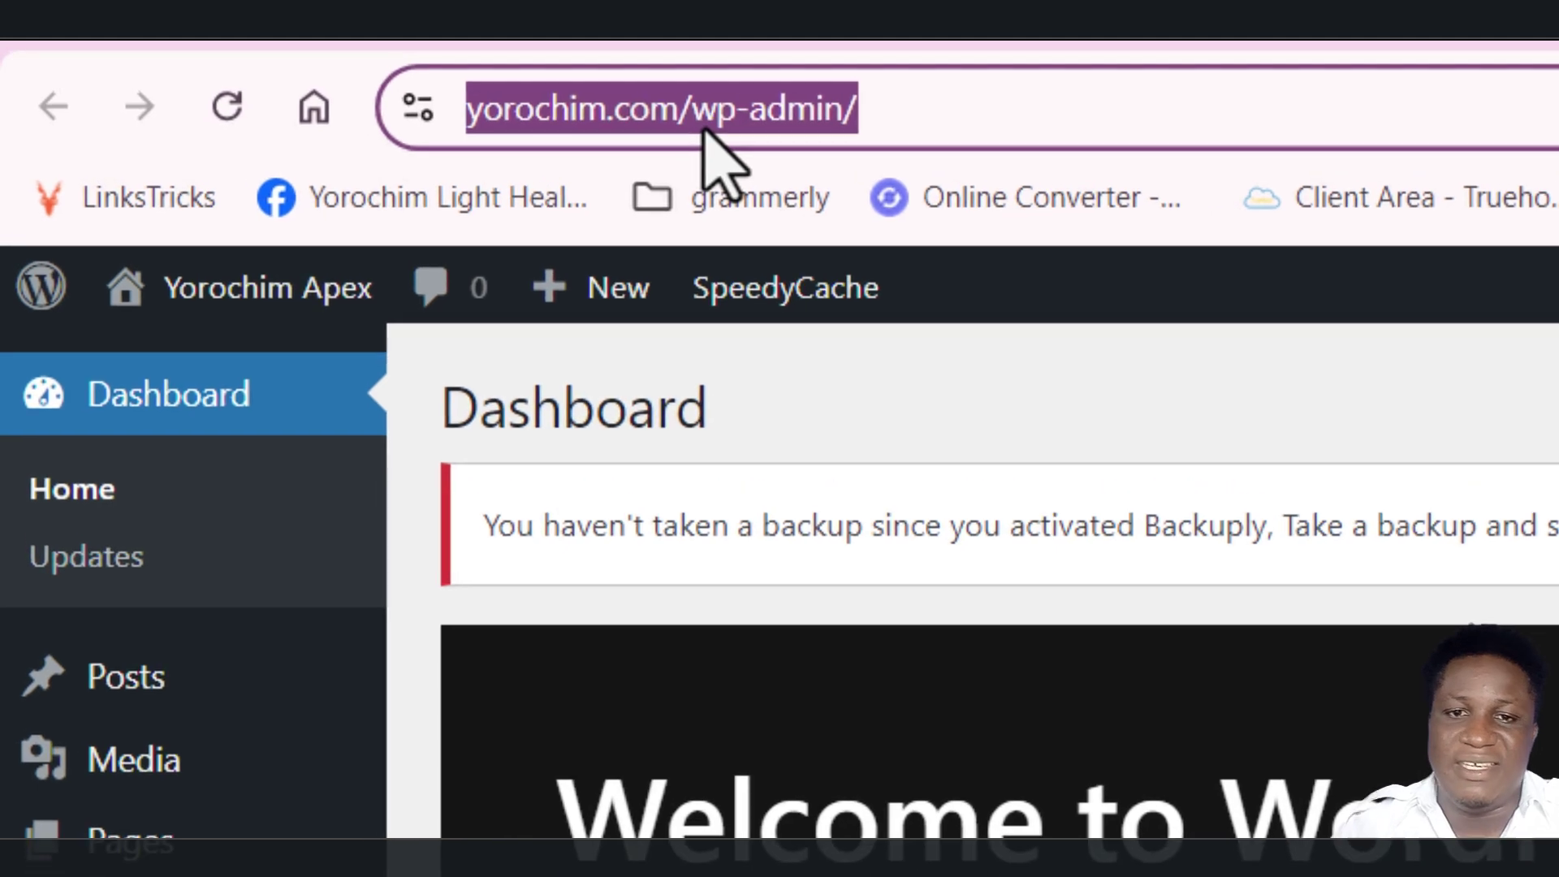
pyautogui.rightClick(744, 123)
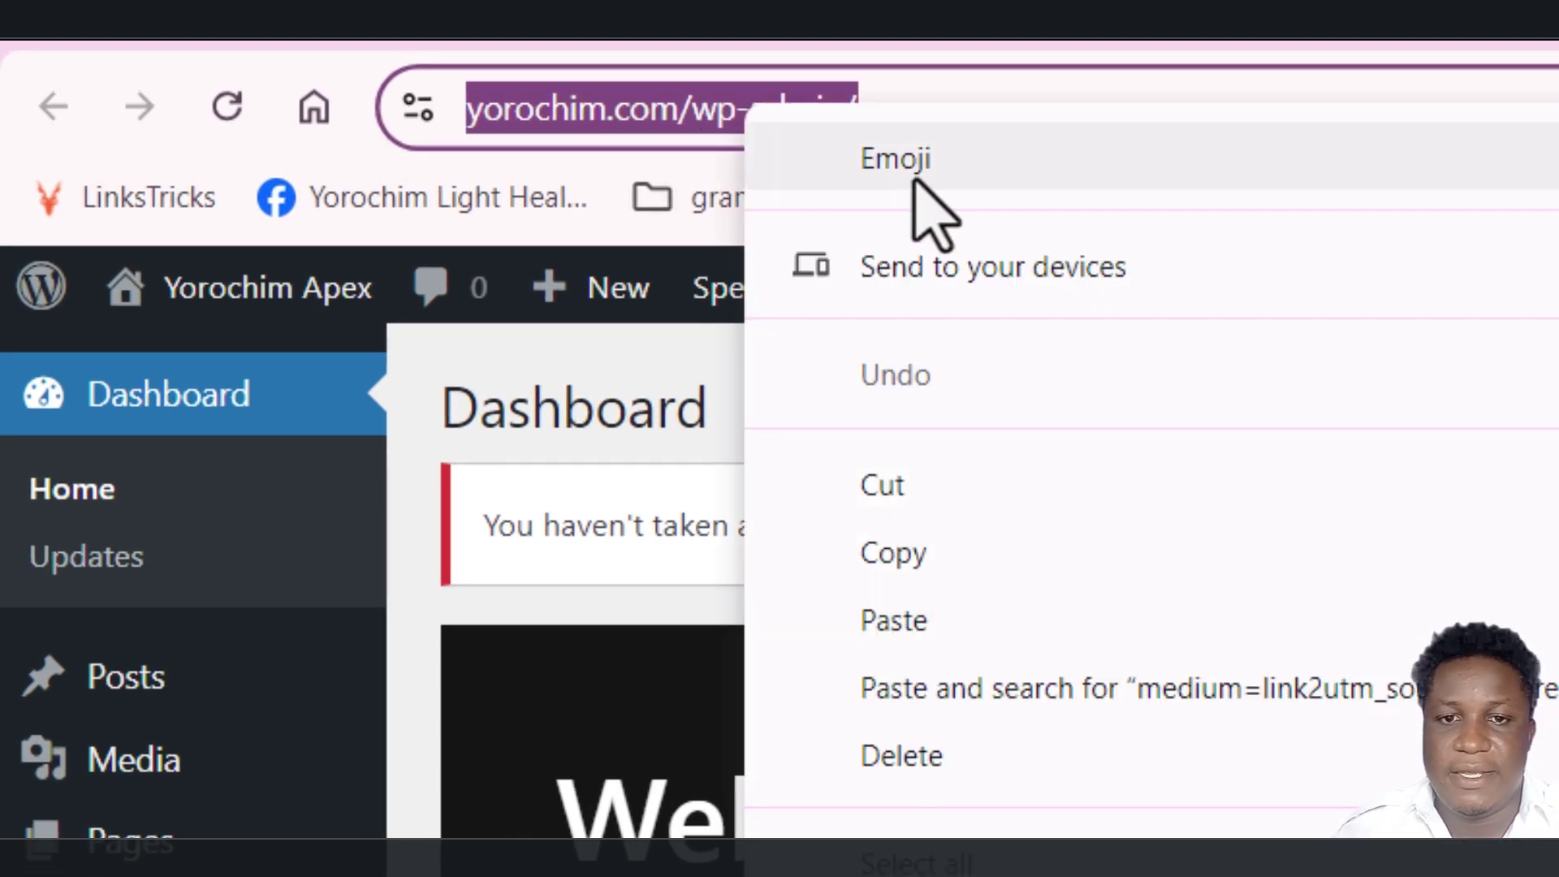
pyautogui.click(1015, 571)
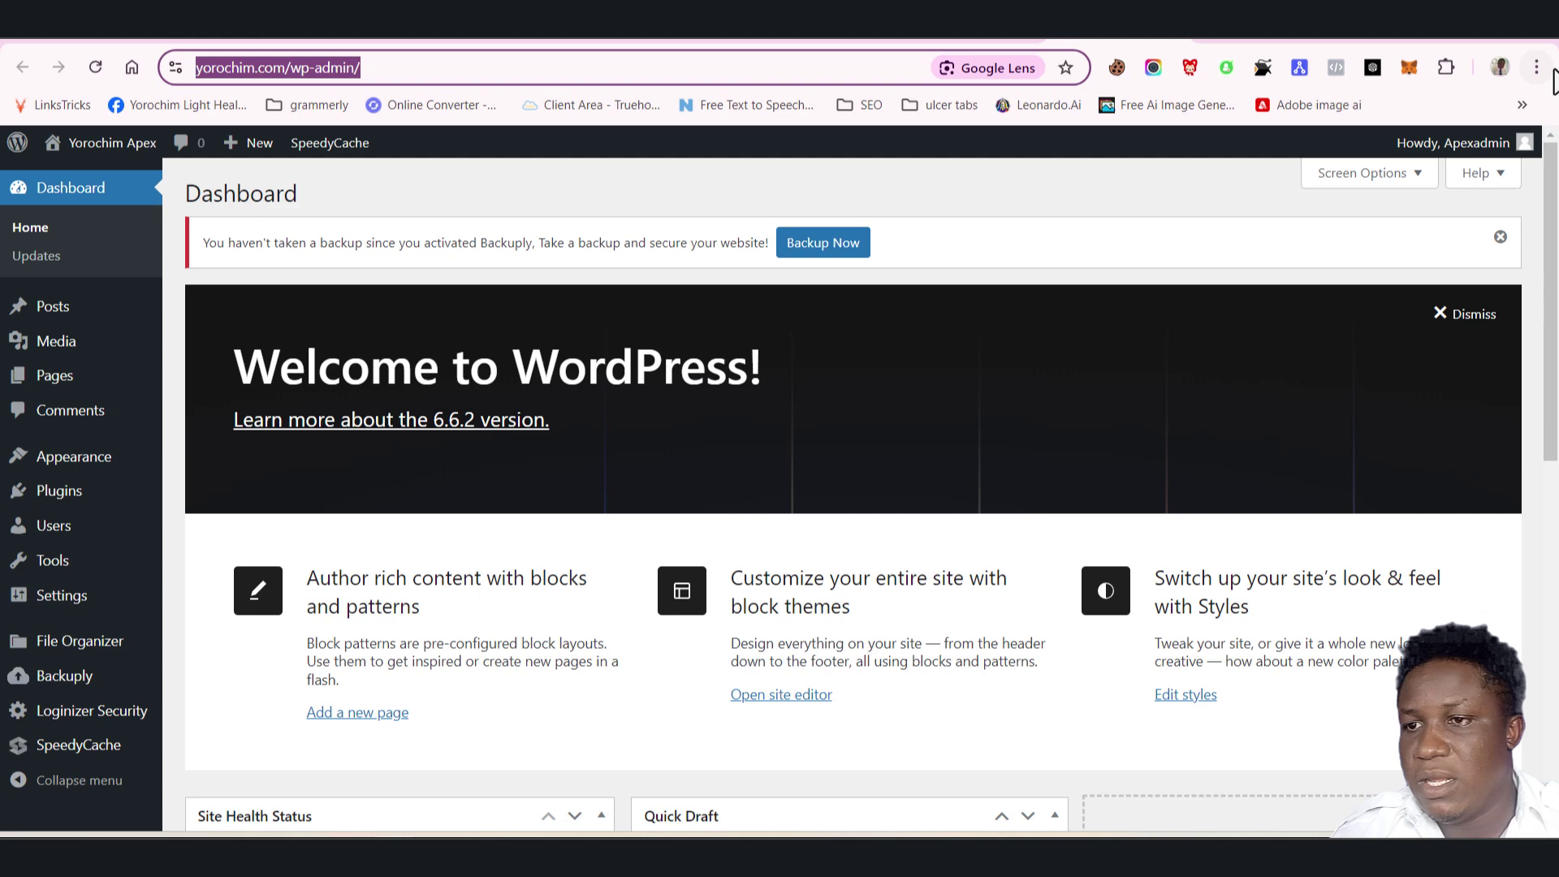
pyautogui.click(1536, 68)
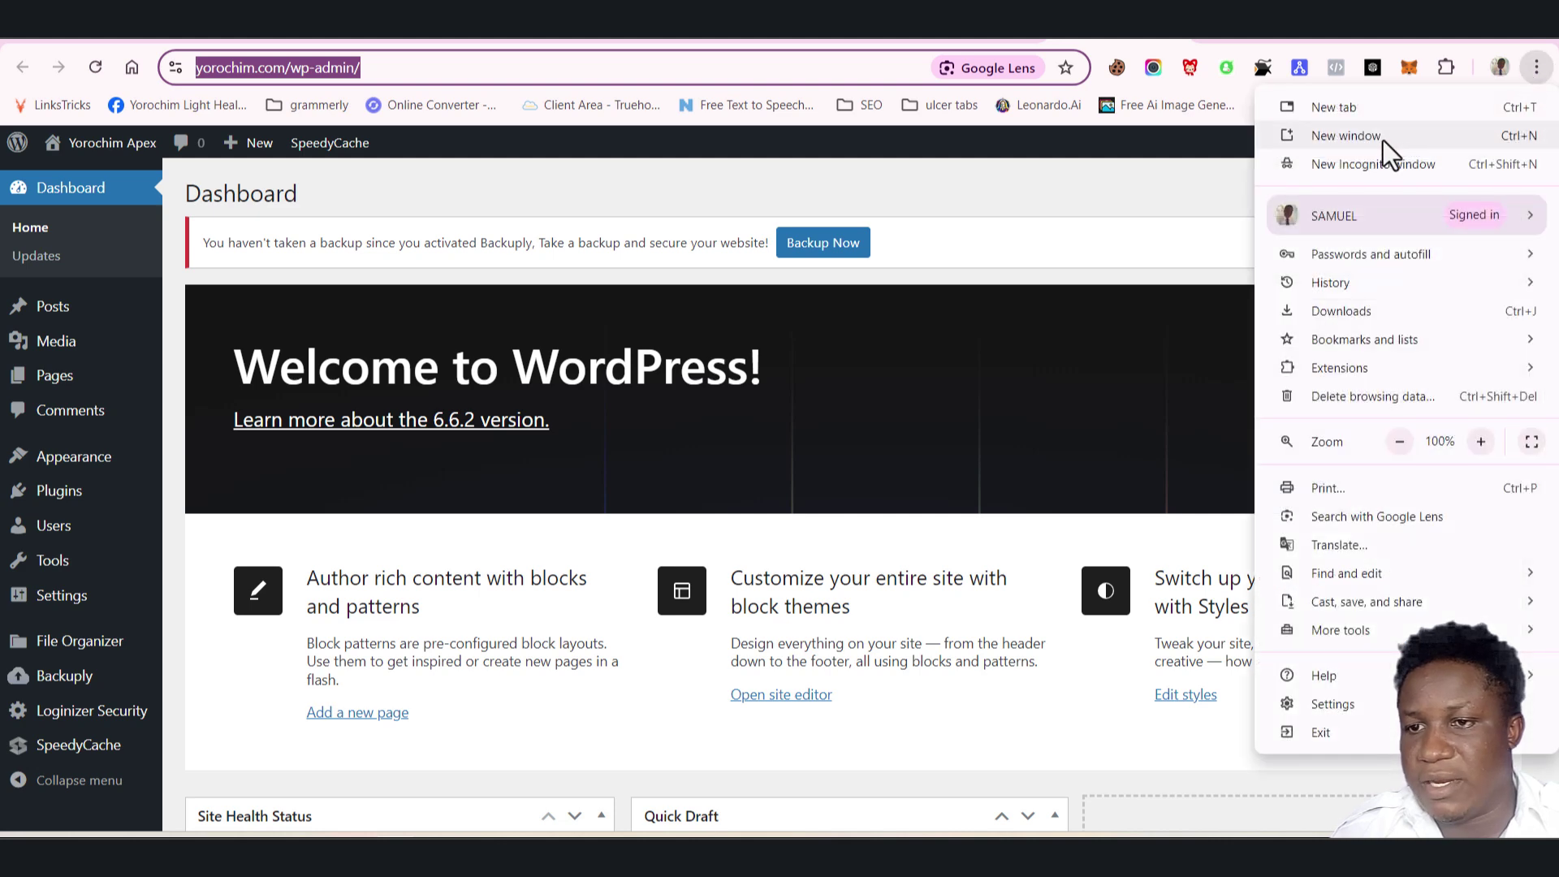
pyautogui.click(1375, 166)
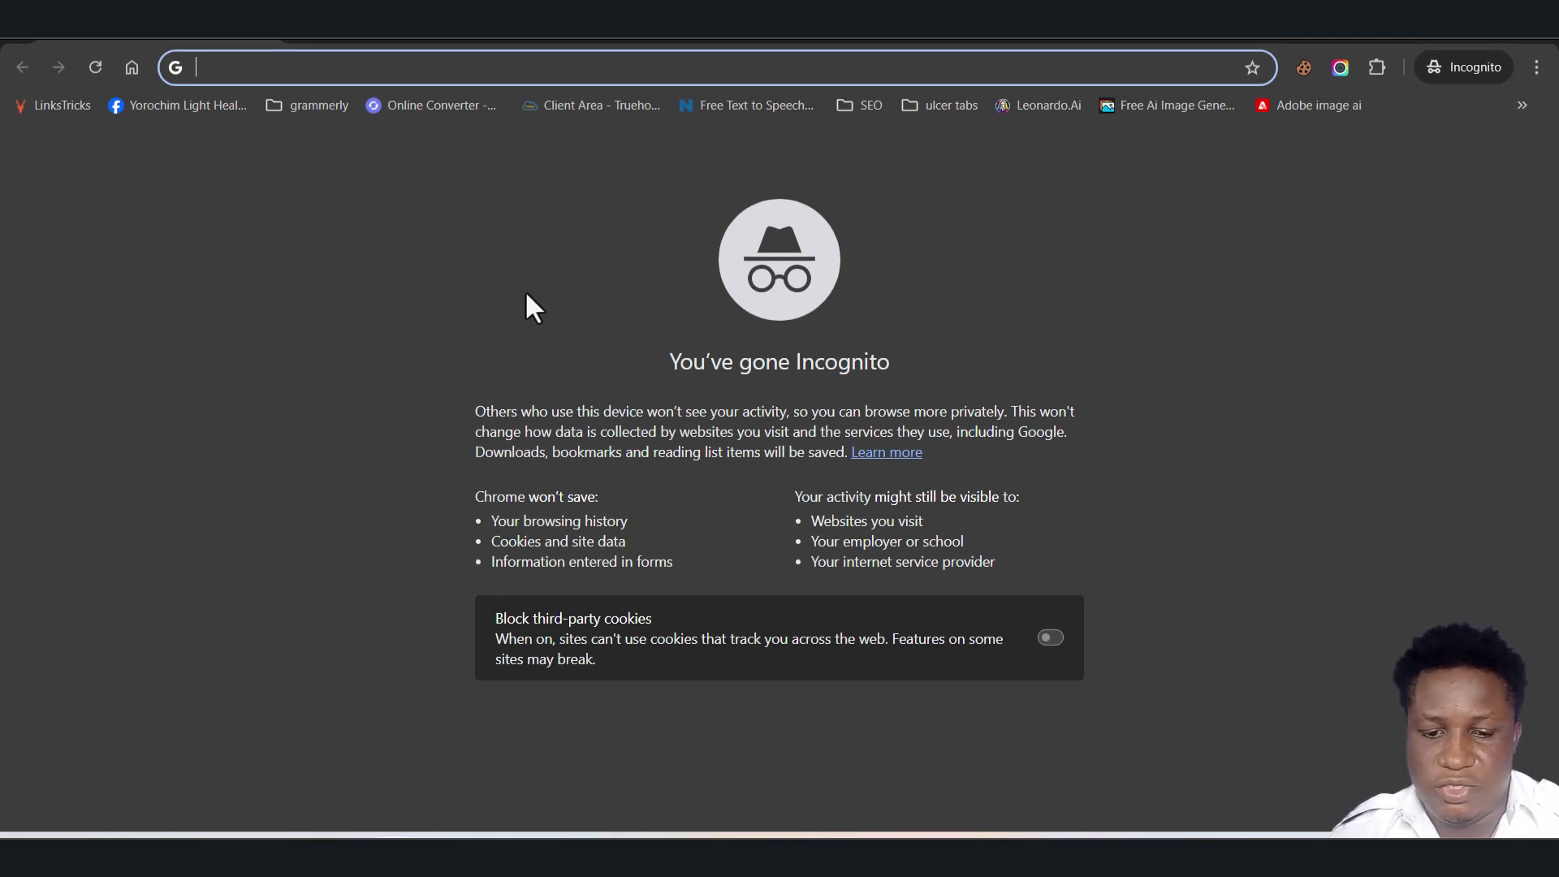
pyautogui.hotkey('ctrl', 'v')
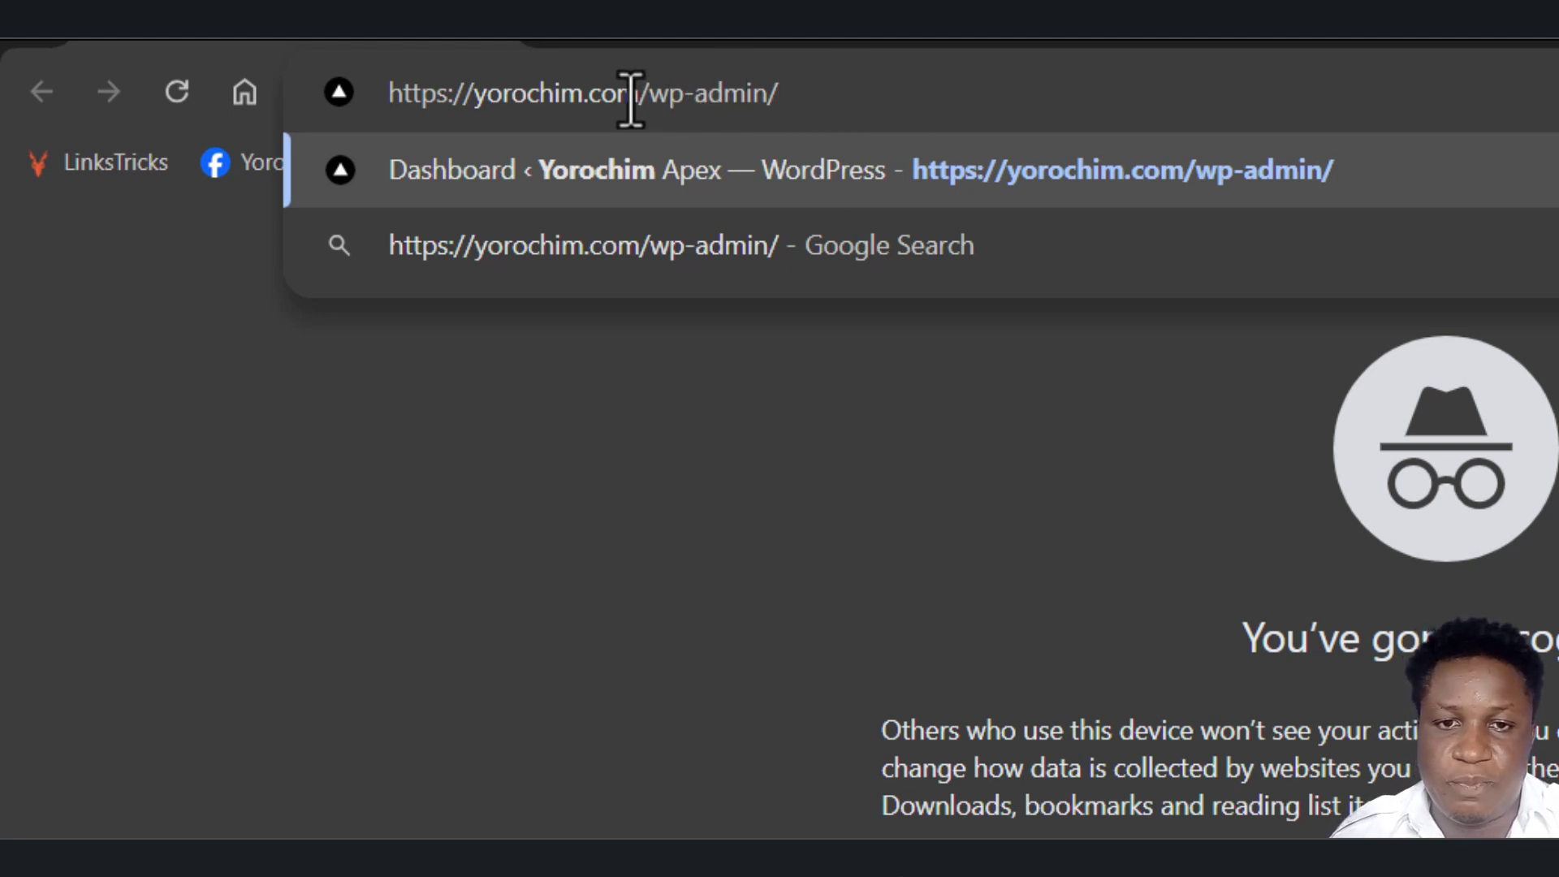
pyautogui.moveTo(636, 96); pyautogui.dragTo(772, 112)
pyautogui.press('Escape')
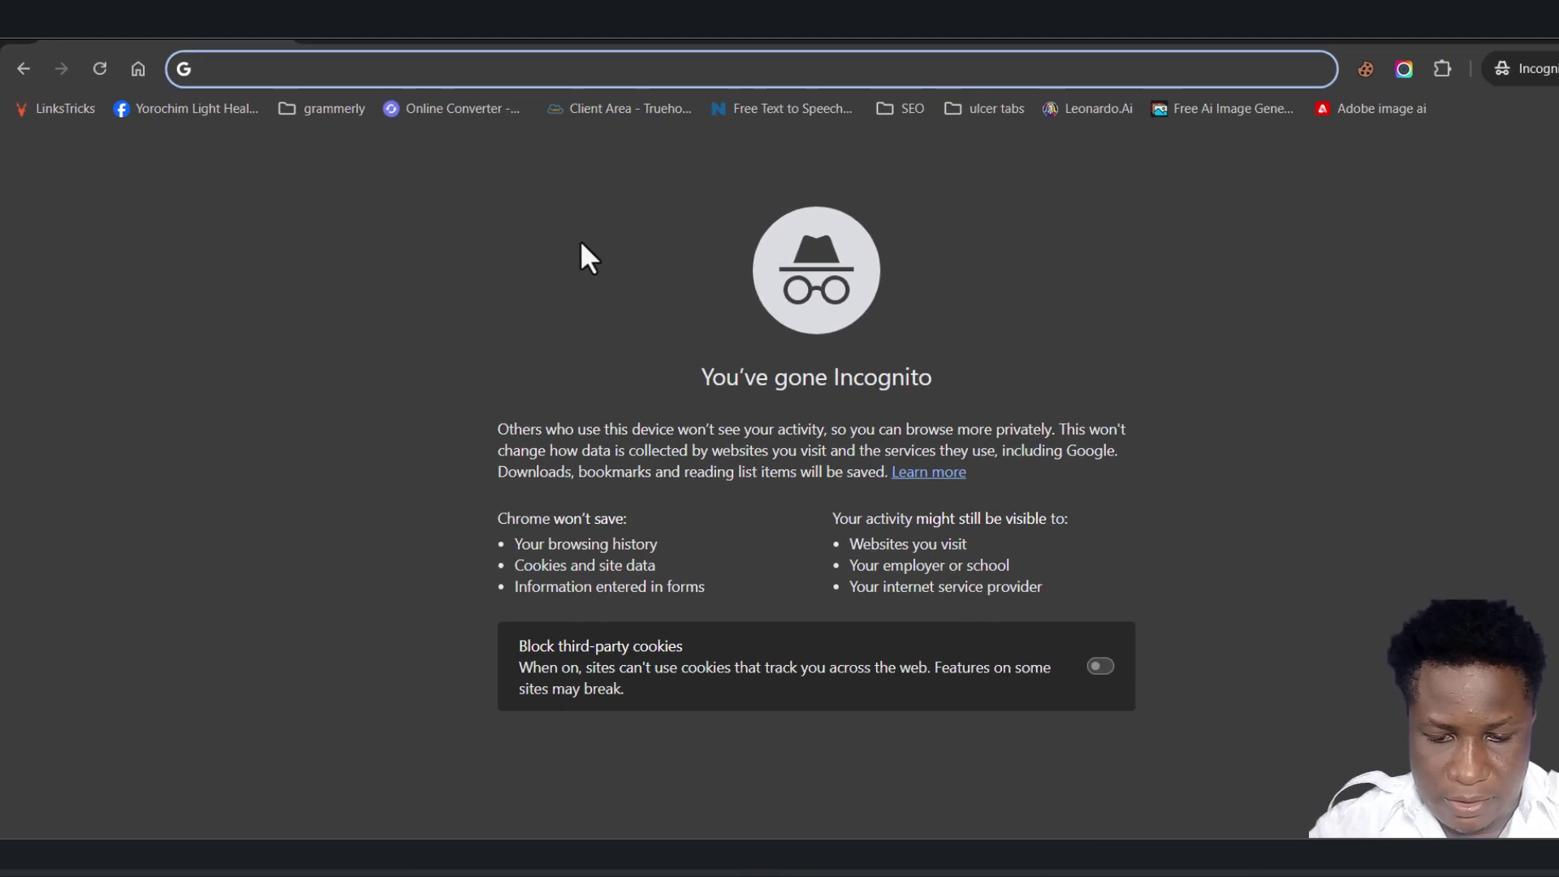
# Load yorochim.com in the Incognito window to view the public site
pyautogui.write('yoro')
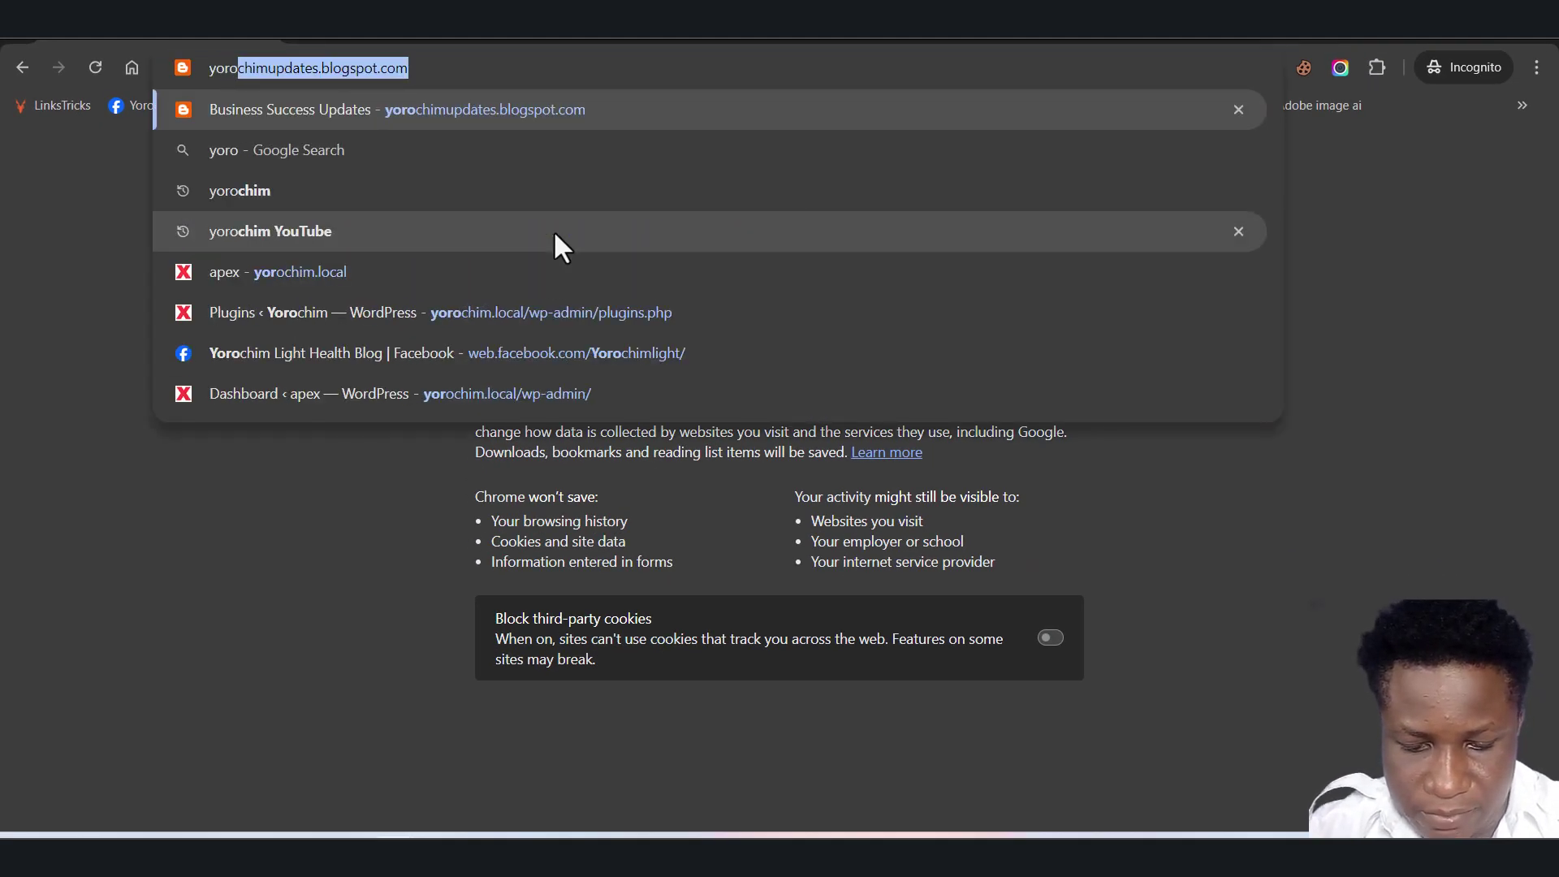
pyautogui.write('chim')
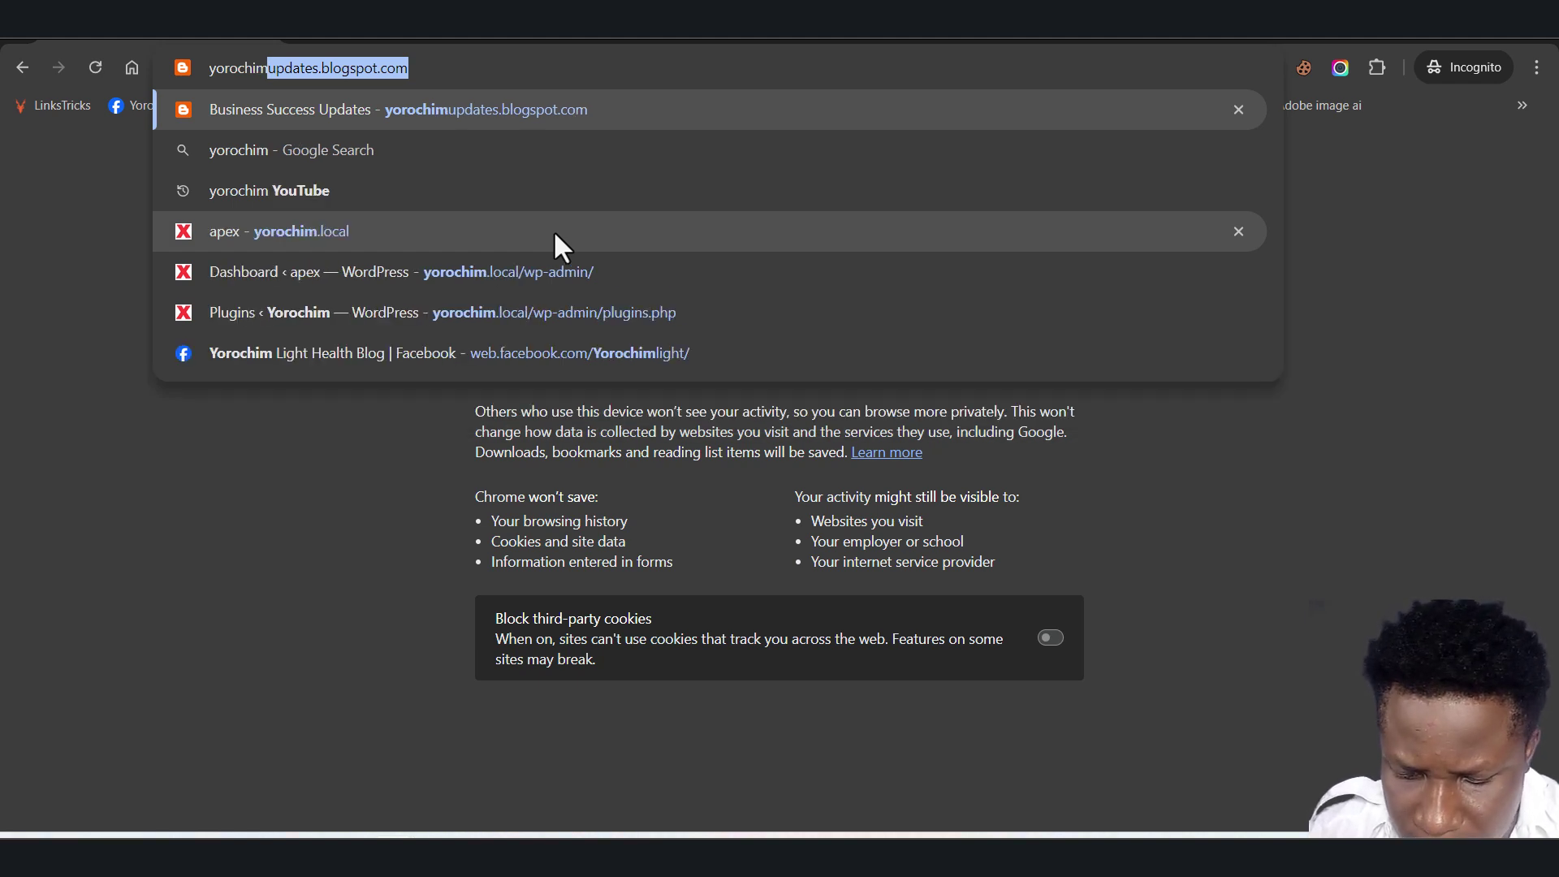
pyautogui.write('.com')
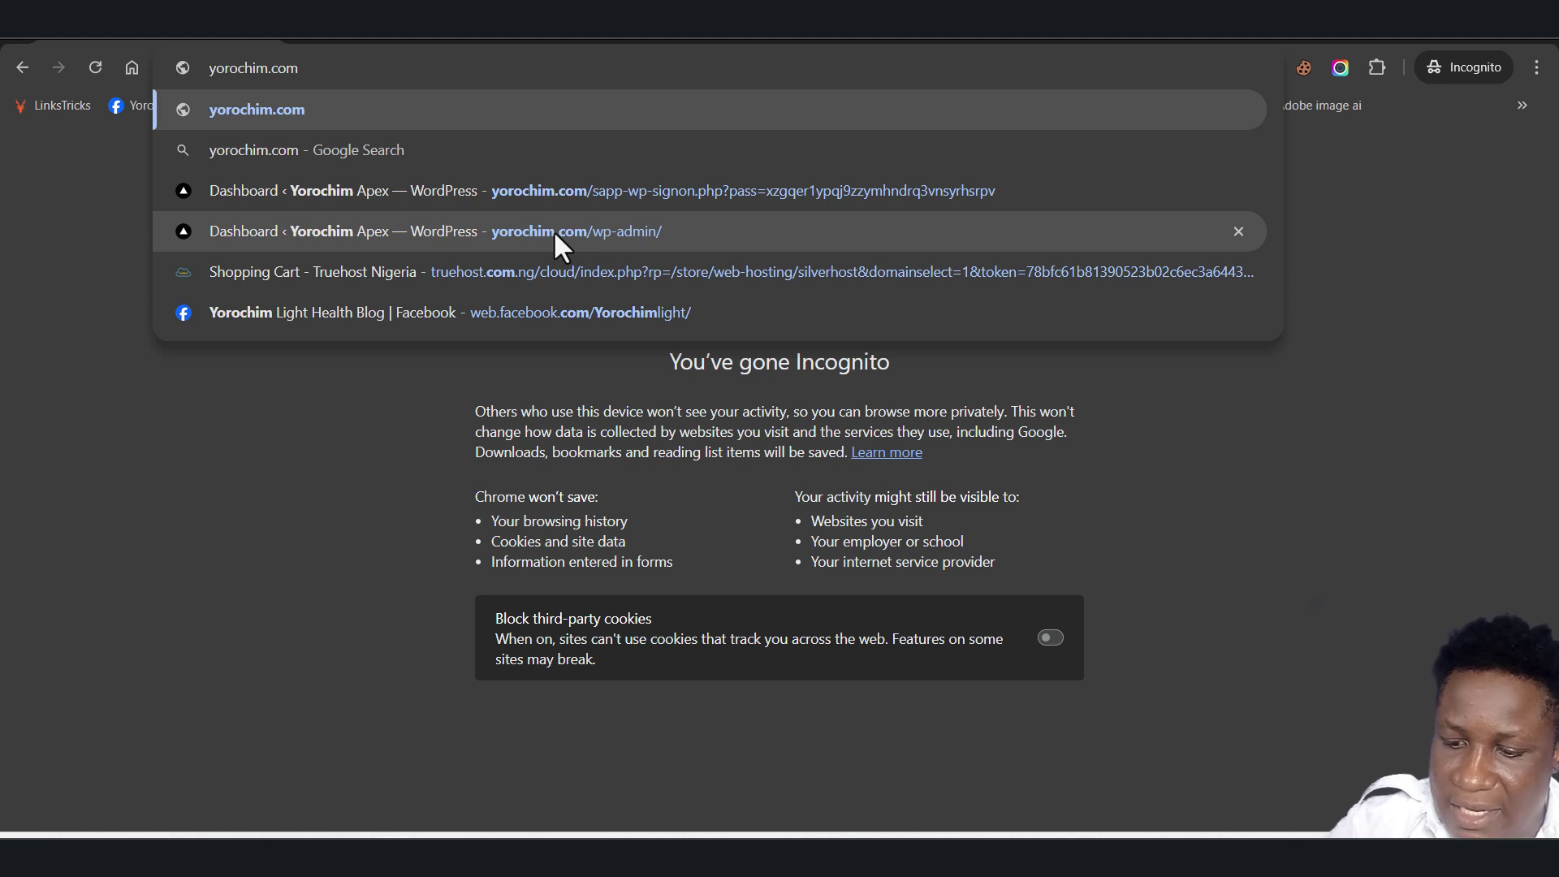
pyautogui.press('Return')
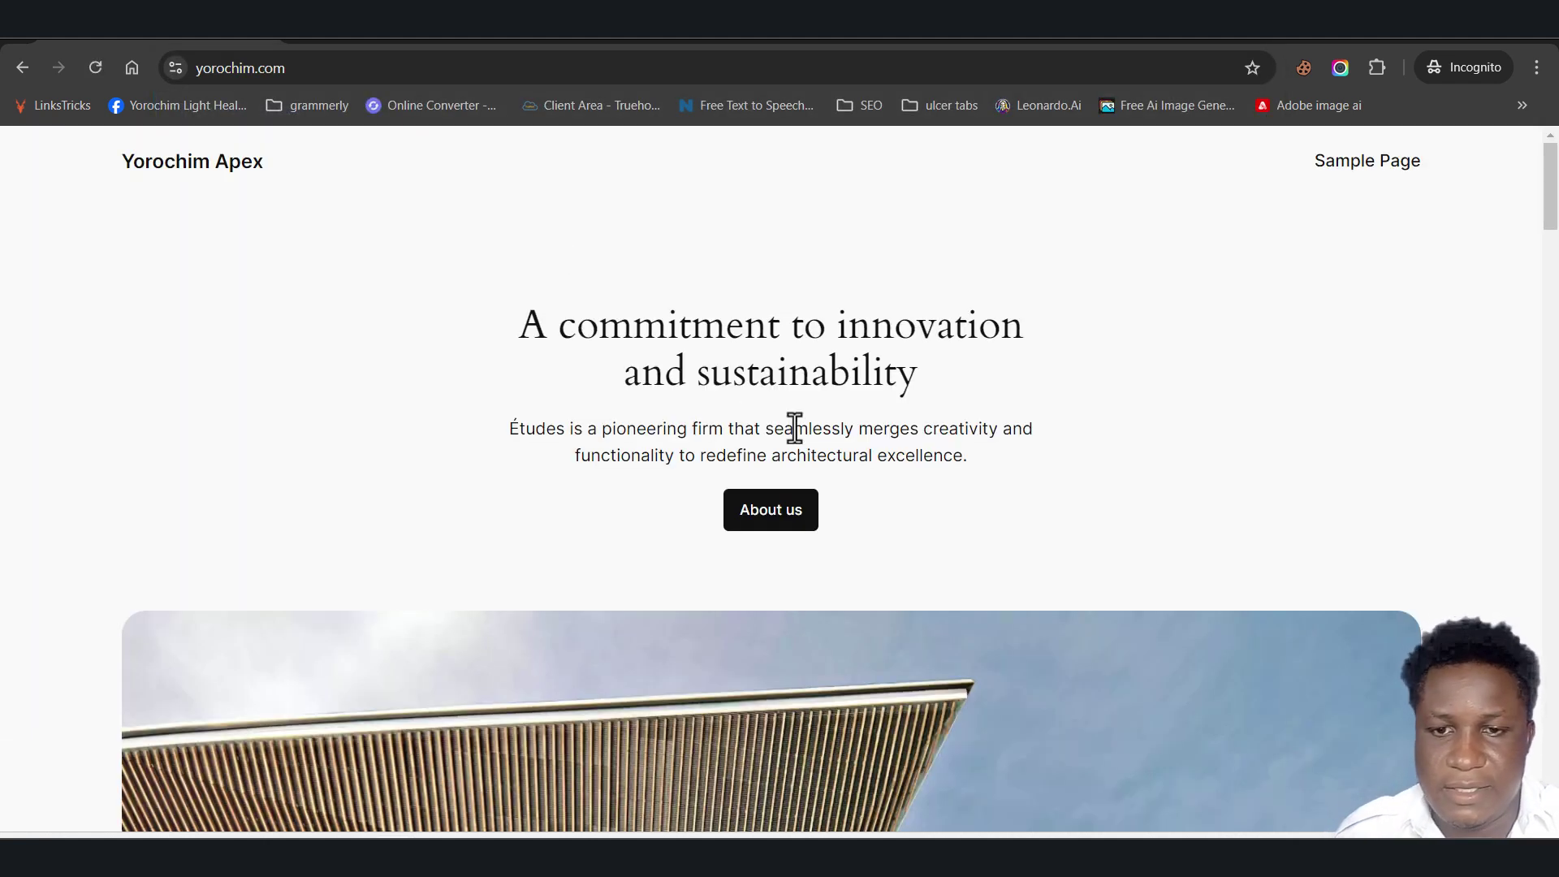
# Examine the public Yorochim Apex homepage from its header down to the footer
pyautogui.scroll(-7, 661, 406)
pyautogui.scroll(7, 644, 417)
pyautogui.scroll(-14, 854, 392)
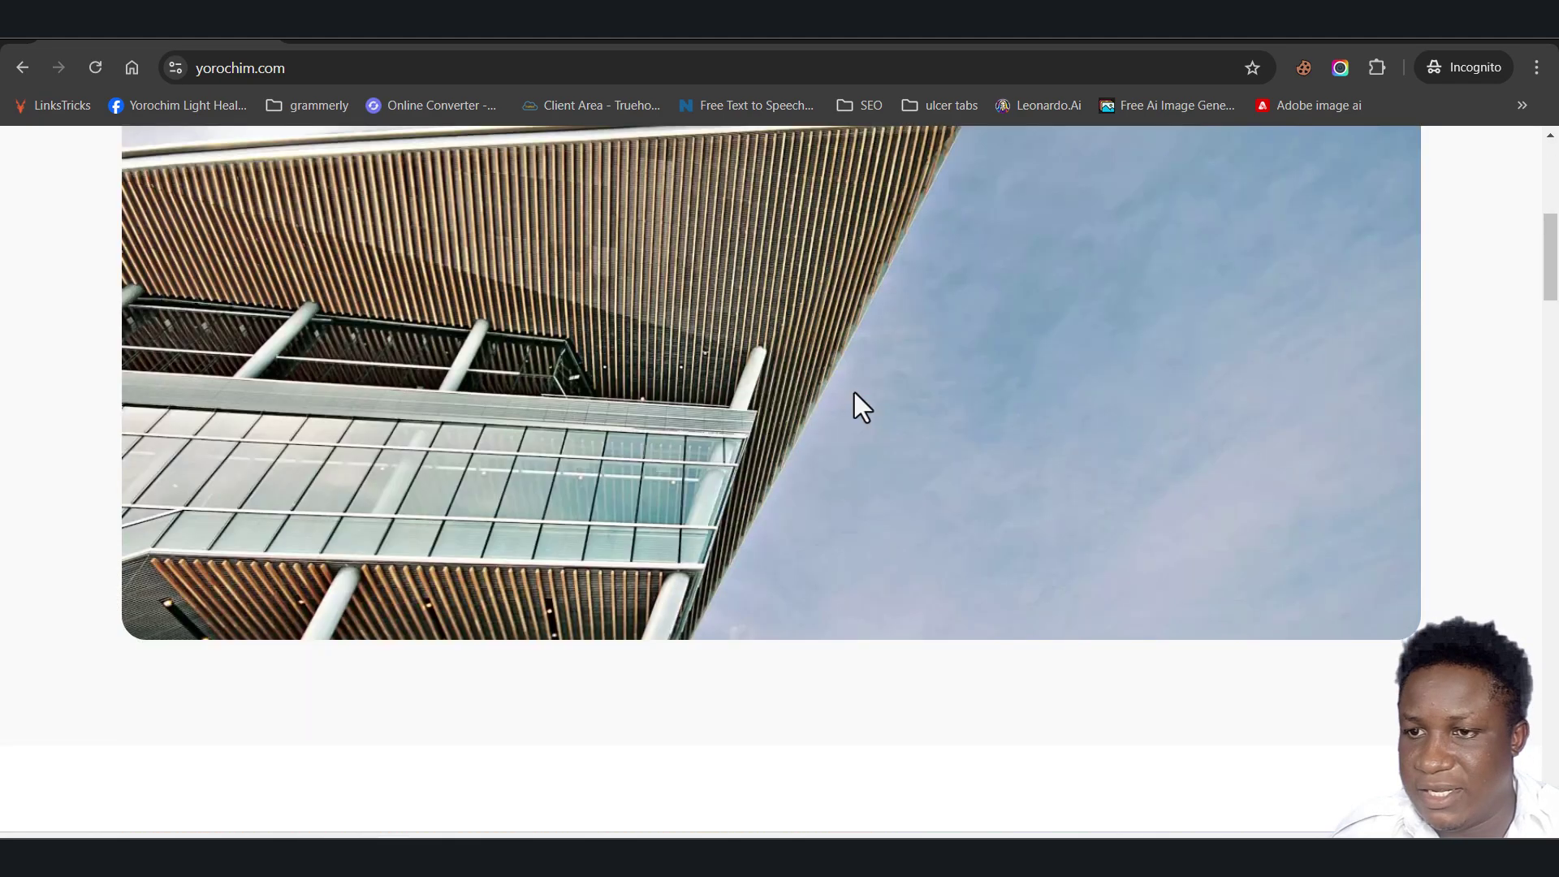
pyautogui.scroll(3, 890, 391)
pyautogui.scroll(-10, 893, 393)
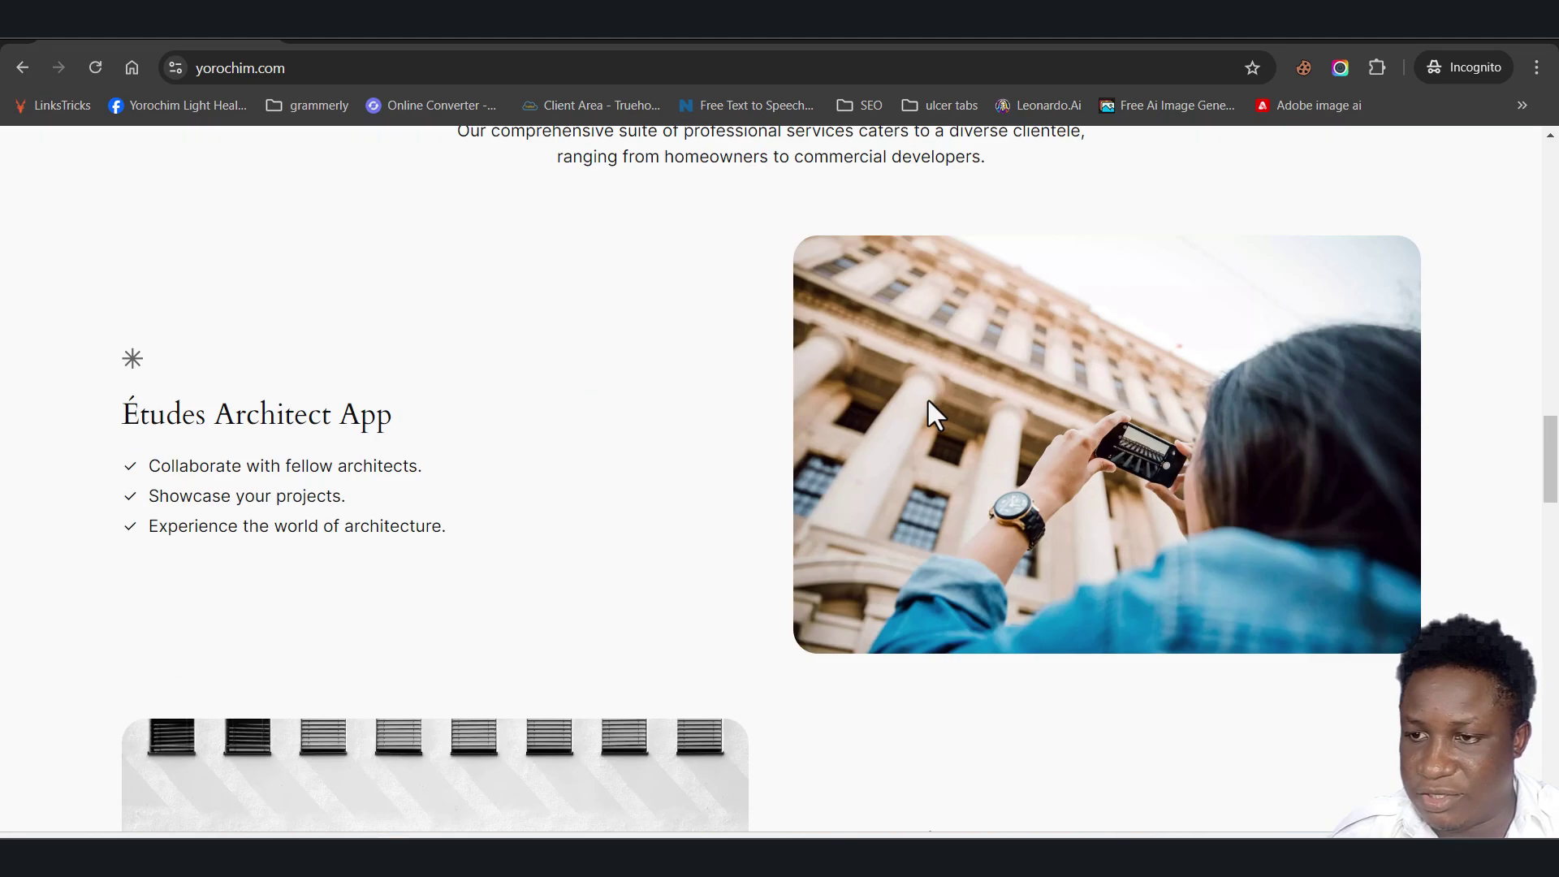
pyautogui.scroll(4, 947, 377)
pyautogui.scroll(-12, 937, 377)
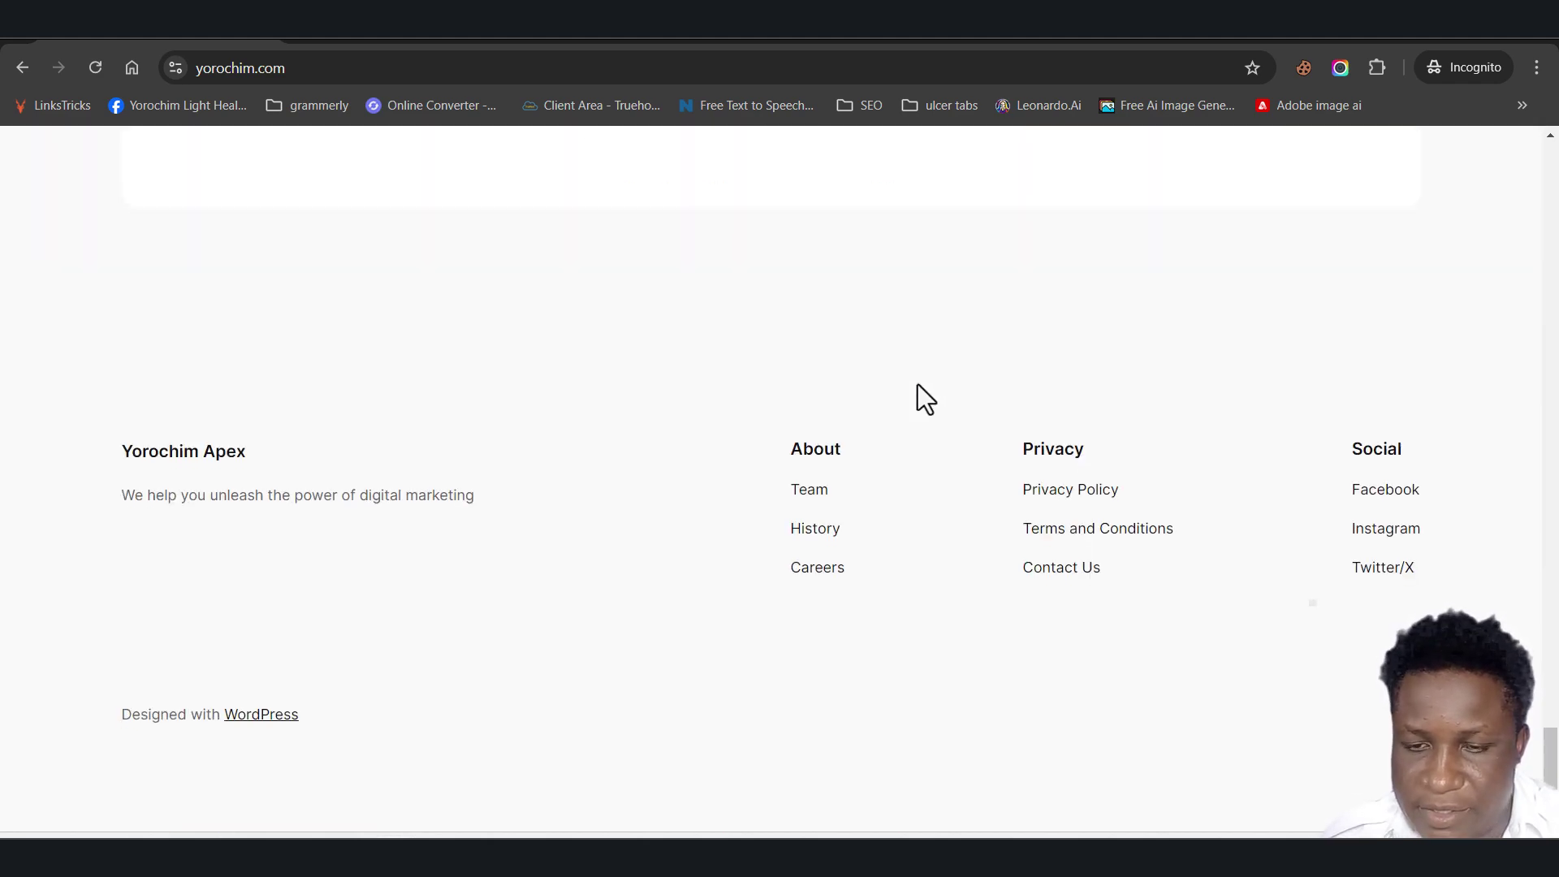
pyautogui.scroll(14, 919, 383)
pyautogui.scroll(10, 919, 389)
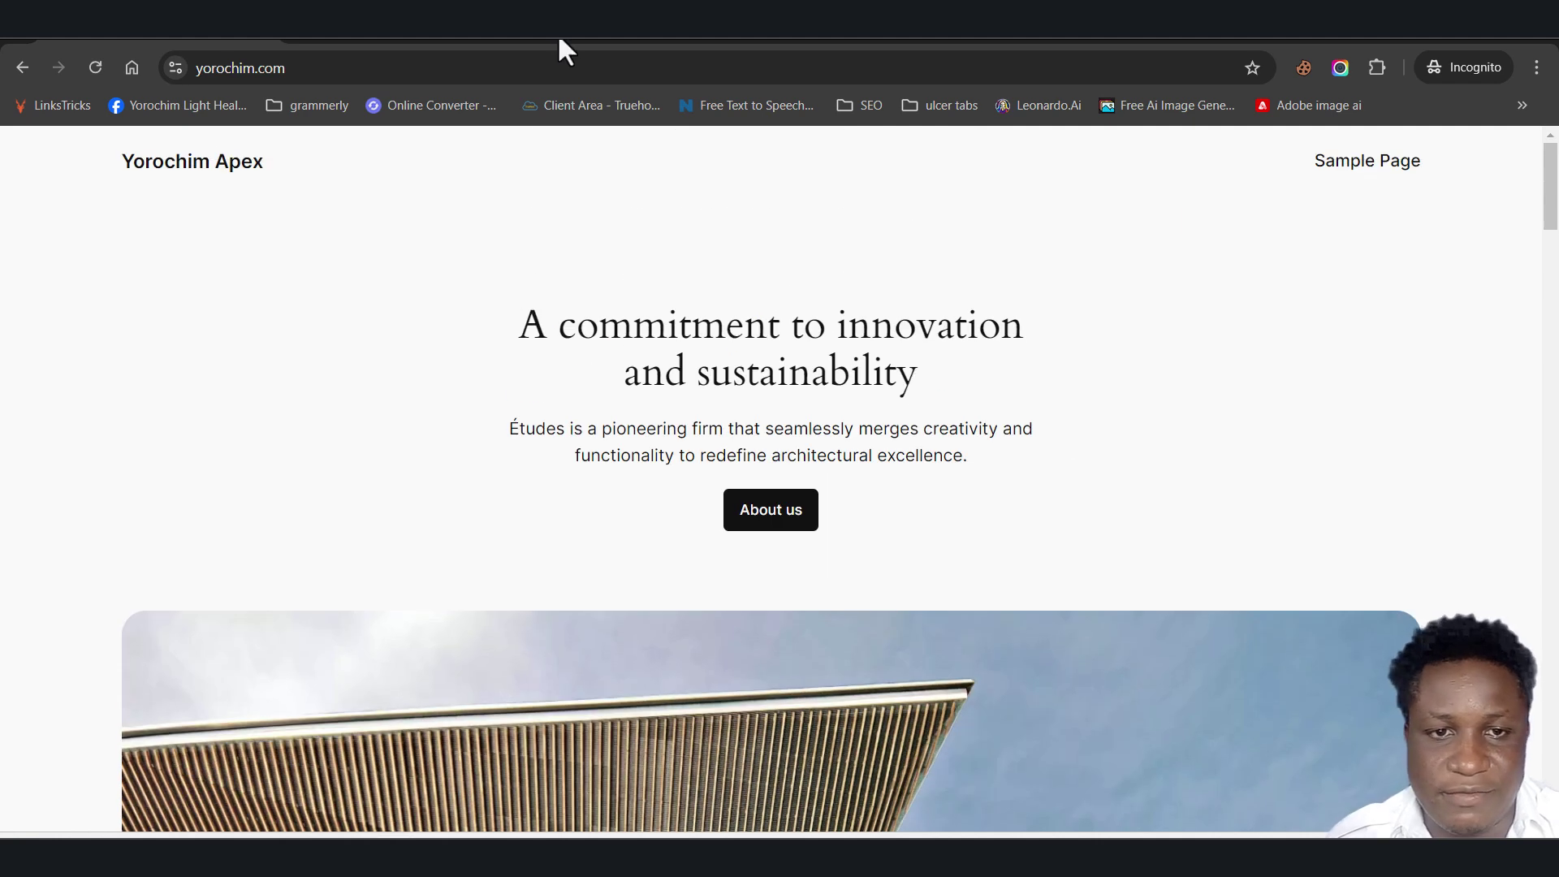
# Append /wp to the yorochim.com address in the Incognito window
pyautogui.click(339, 68)
pyautogui.click(339, 68)
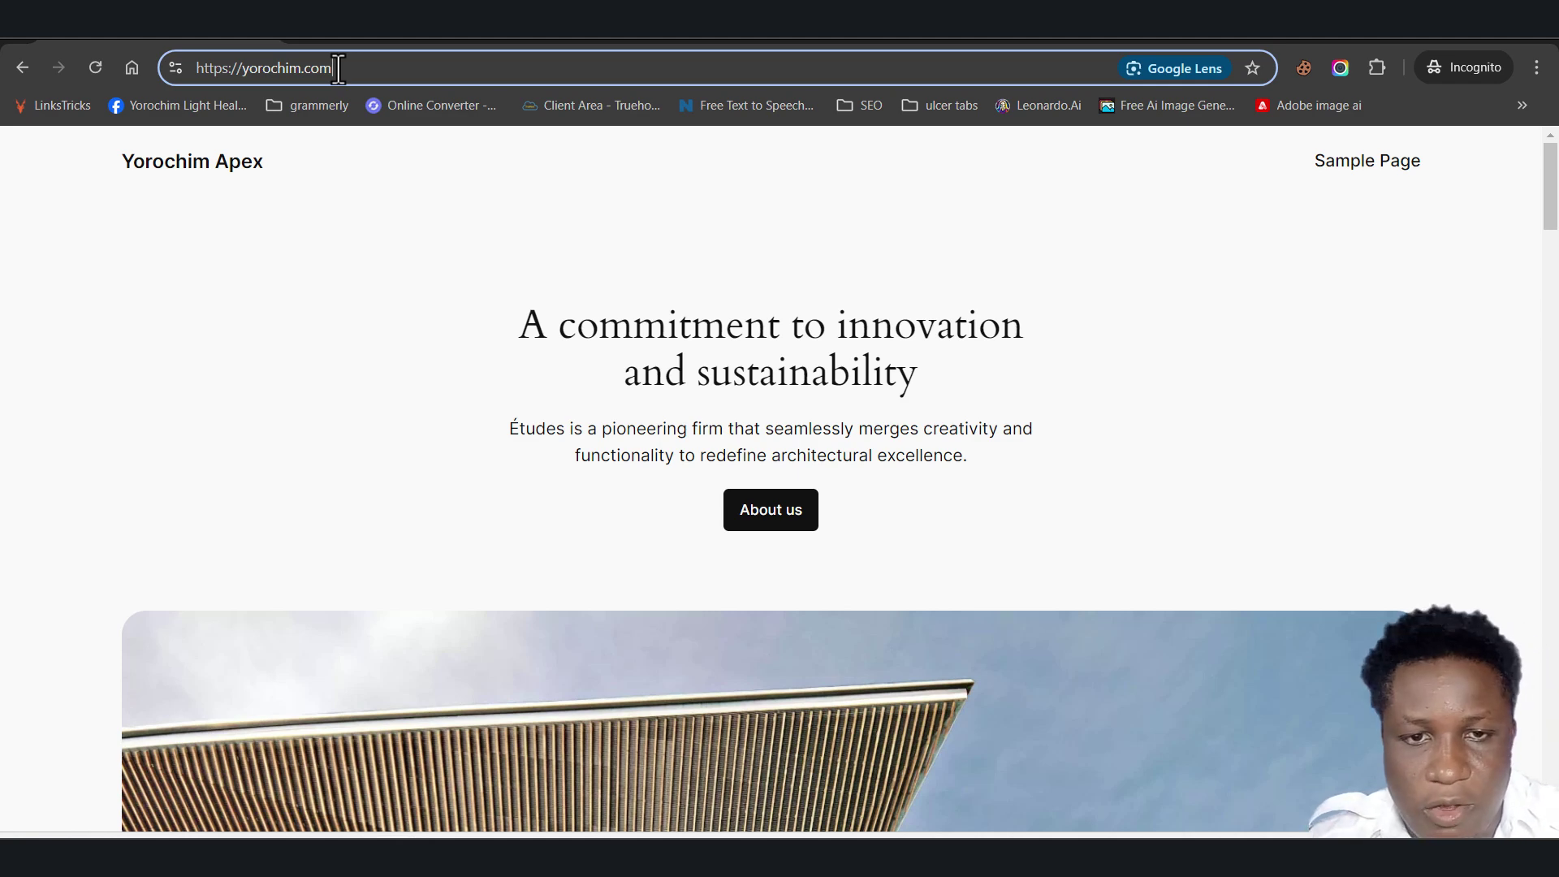
pyautogui.write('/')
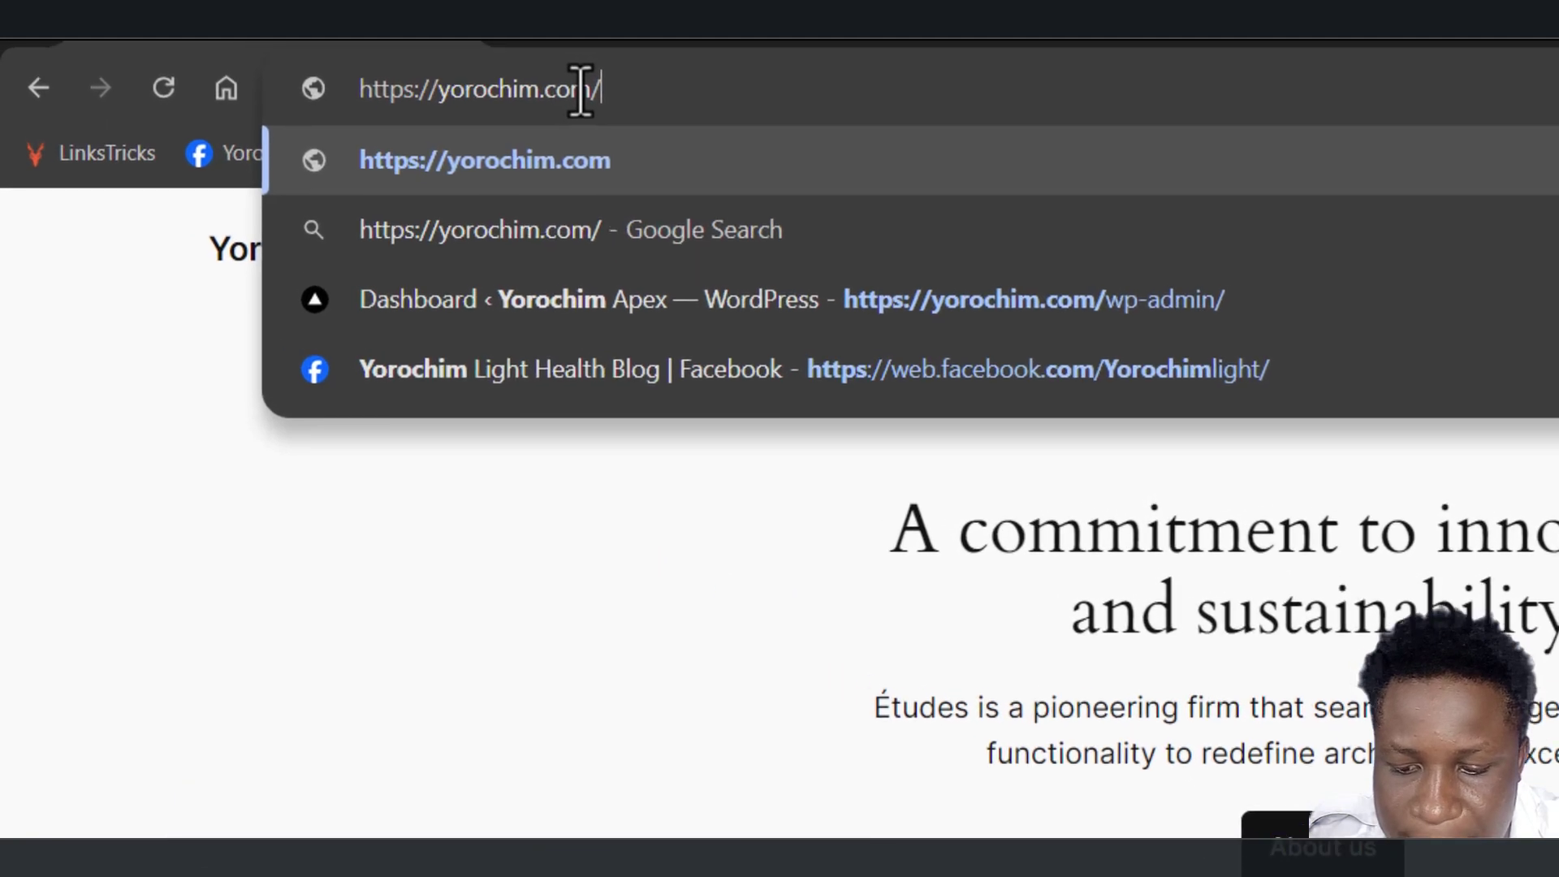
pyautogui.write('wp')
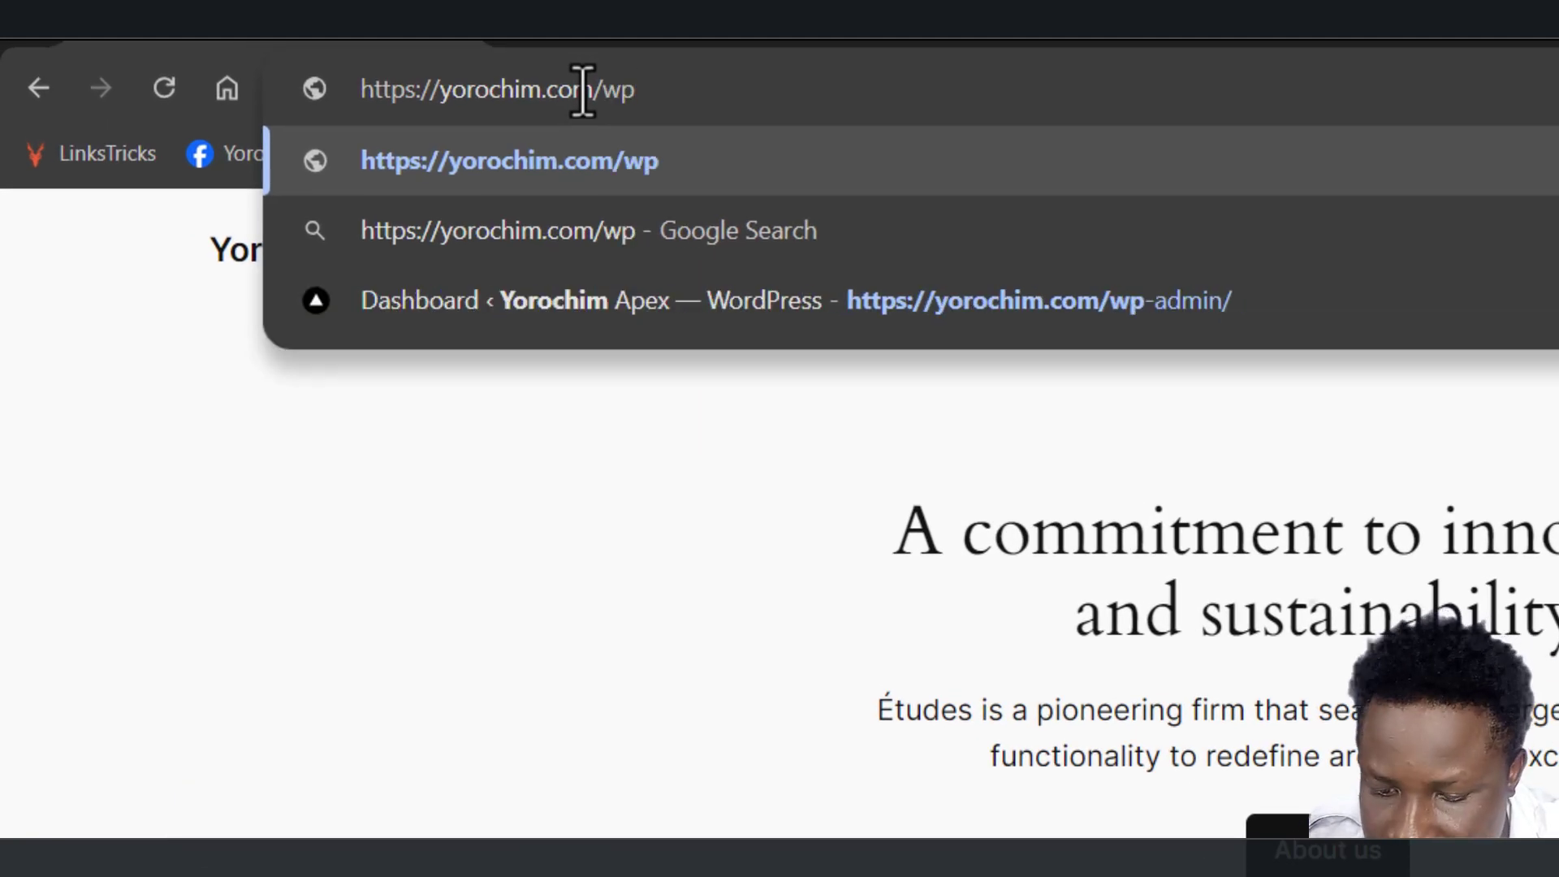